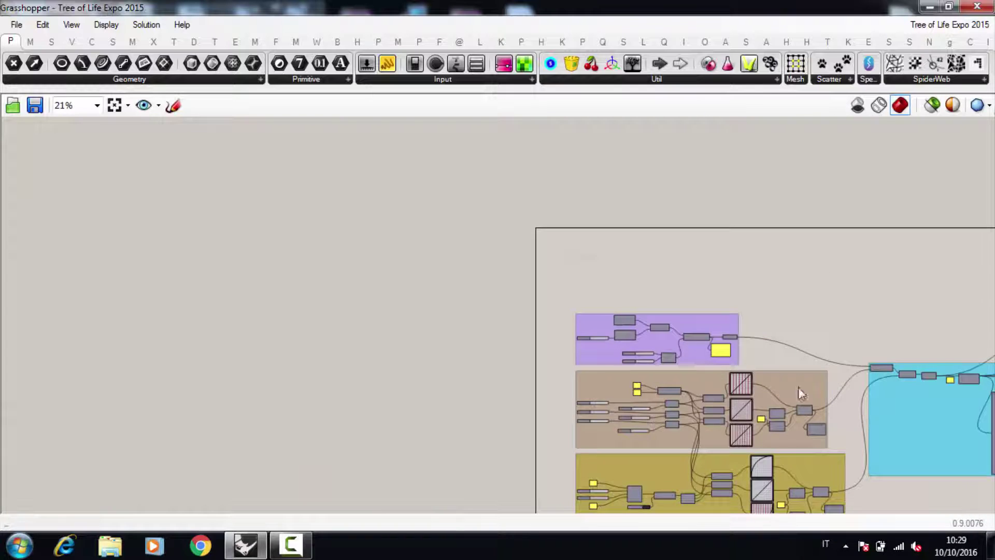
# Examine the Planes Distribution group from its number sliders through the graph mappers to the merged, flattened result
pyautogui.scroll(5, 593, 293)
pyautogui.moveTo(699, 364); pyautogui.dragTo(513, 304, button='right')
pyautogui.moveTo(715, 344); pyautogui.dragTo(768, 339, button='right')
pyautogui.moveTo(744, 392); pyautogui.dragTo(768, 337, button='right')
pyautogui.moveTo(771, 421)
pyautogui.mouseDown(button='right')
pyautogui.moveTo(837, 351)
pyautogui.moveTo(923, 316)
pyautogui.mouseUp(button='right')
pyautogui.scroll(-1, 924, 316)
pyautogui.scroll(1, 234, 336)
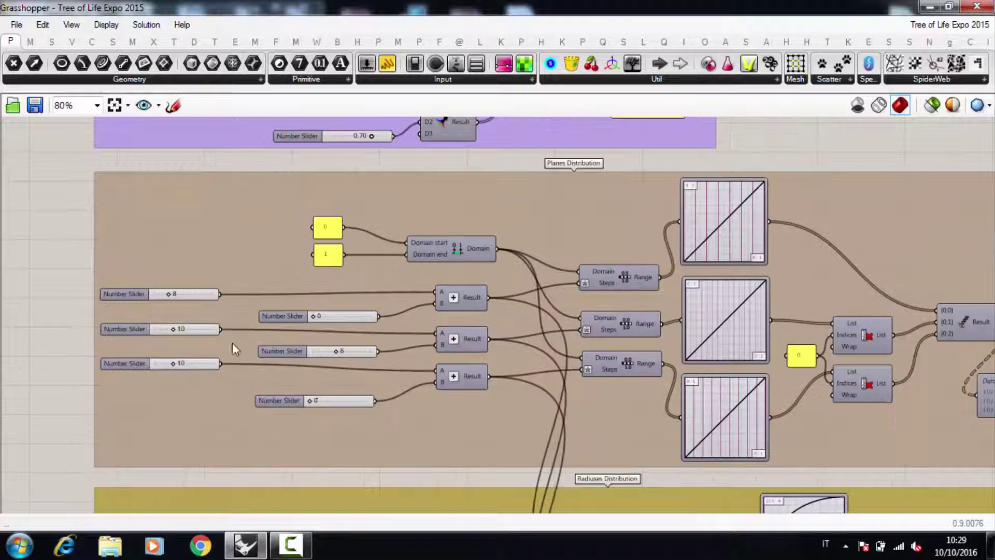
pyautogui.scroll(-1, 84, 335)
pyautogui.scroll(2, 58, 344)
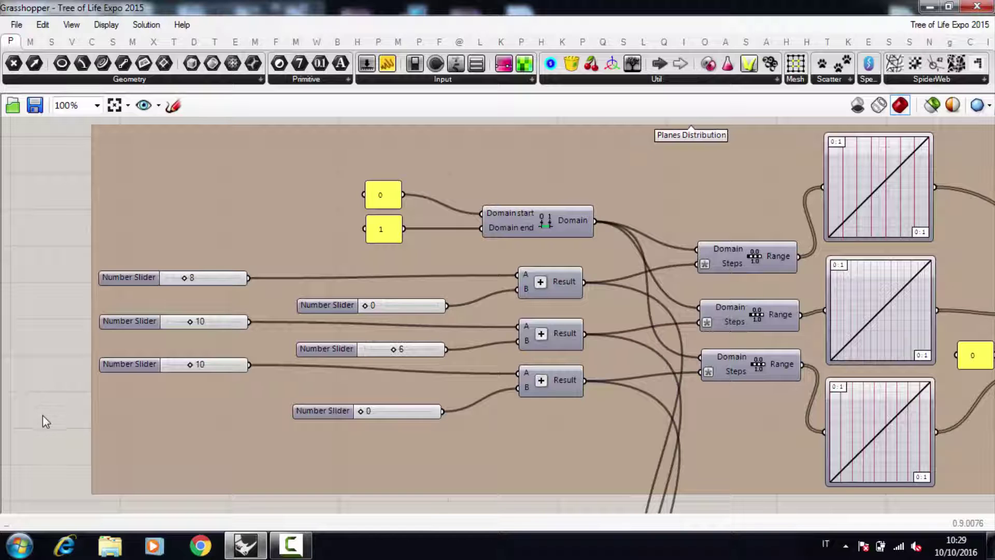
pyautogui.moveTo(418, 512); pyautogui.dragTo(241, 496, button='right')
pyautogui.moveTo(436, 504); pyautogui.dragTo(350, 500, button='right')
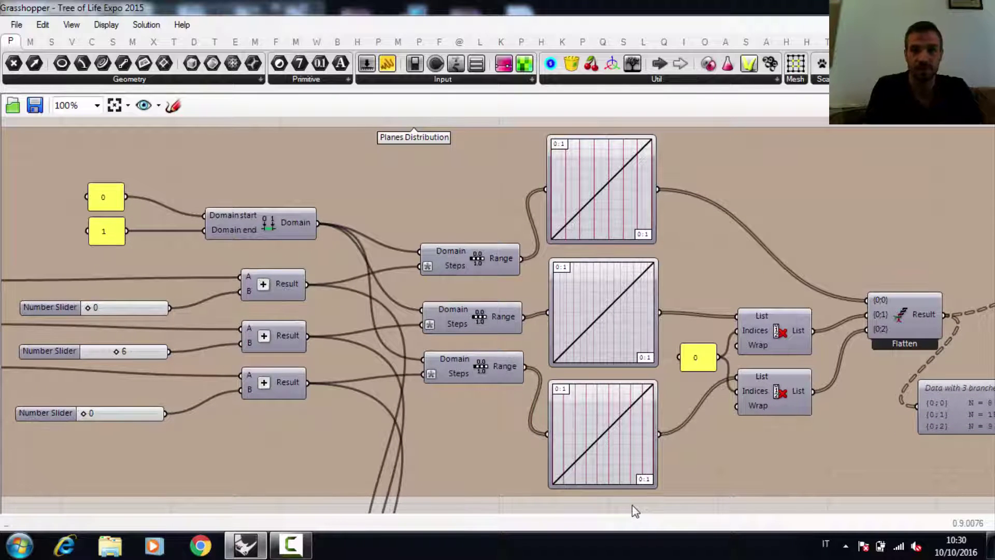
pyautogui.moveTo(635, 511); pyautogui.dragTo(544, 500, button='right')
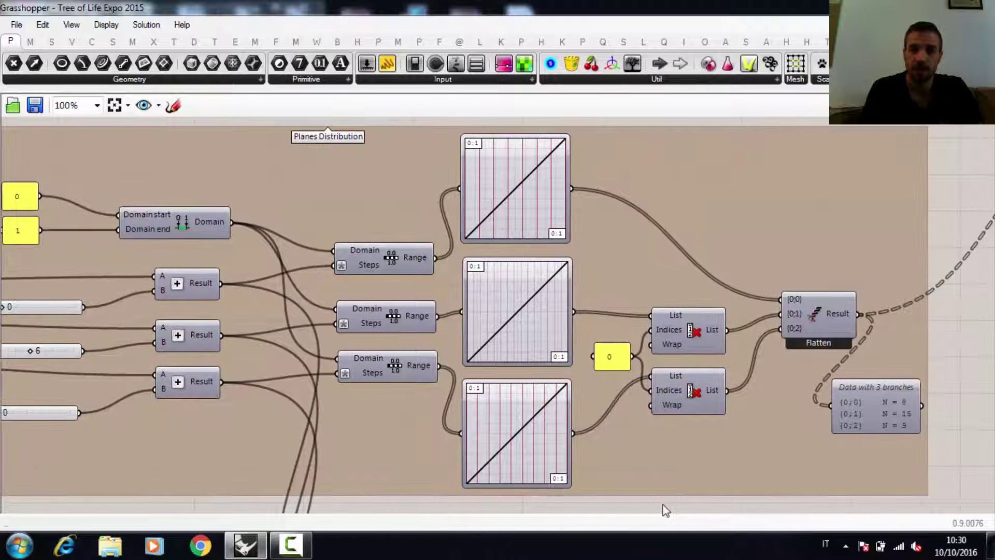
pyautogui.moveTo(673, 500); pyautogui.dragTo(491, 496, button='right')
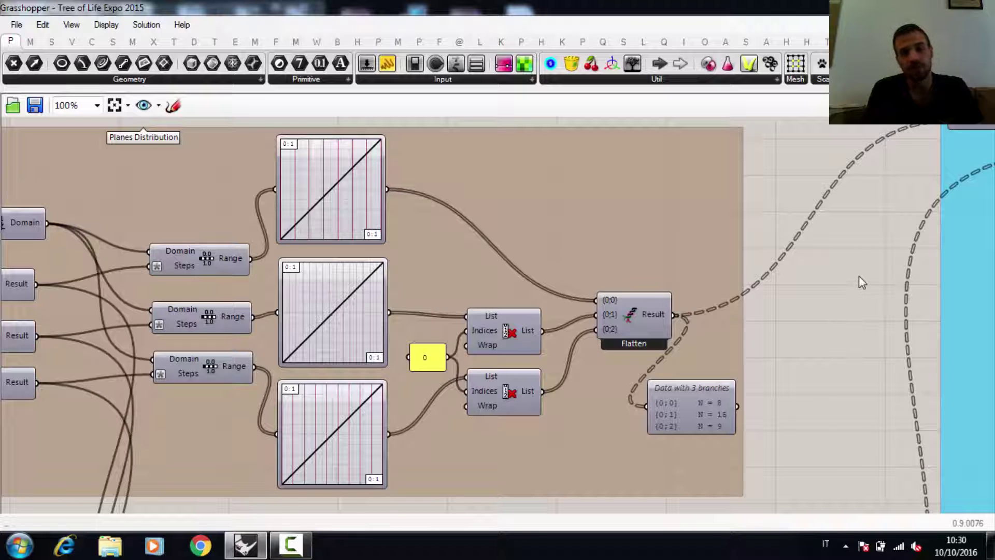
# Turn on the preview of the Perp Frame component and reduce the Grasshopper window so the Rhino viewport shows beside it
pyautogui.scroll(-2, 819, 313)
pyautogui.moveTo(854, 363); pyautogui.dragTo(762, 341, button='right')
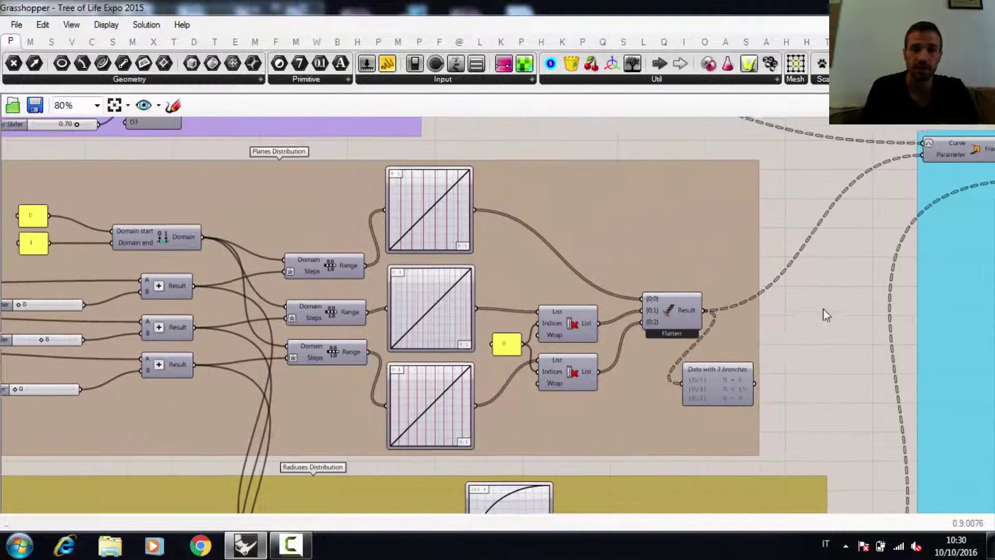
pyautogui.scroll(-2, 819, 313)
pyautogui.moveTo(819, 312); pyautogui.dragTo(713, 364, button='right')
pyautogui.scroll(1, 692, 262)
pyautogui.scroll(2, 690, 263)
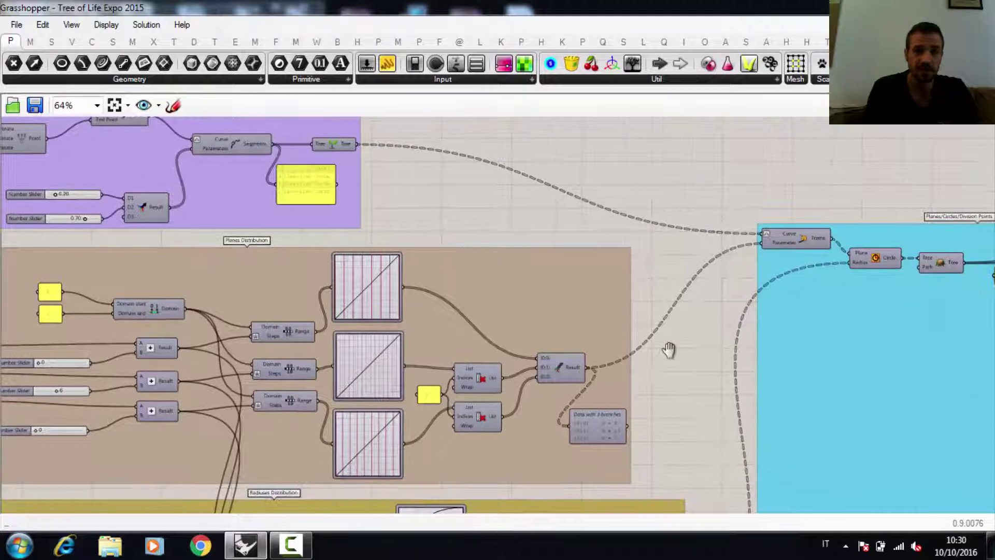
pyautogui.rightClick(820, 245)
pyautogui.click(833, 275)
pyautogui.click(948, 6)
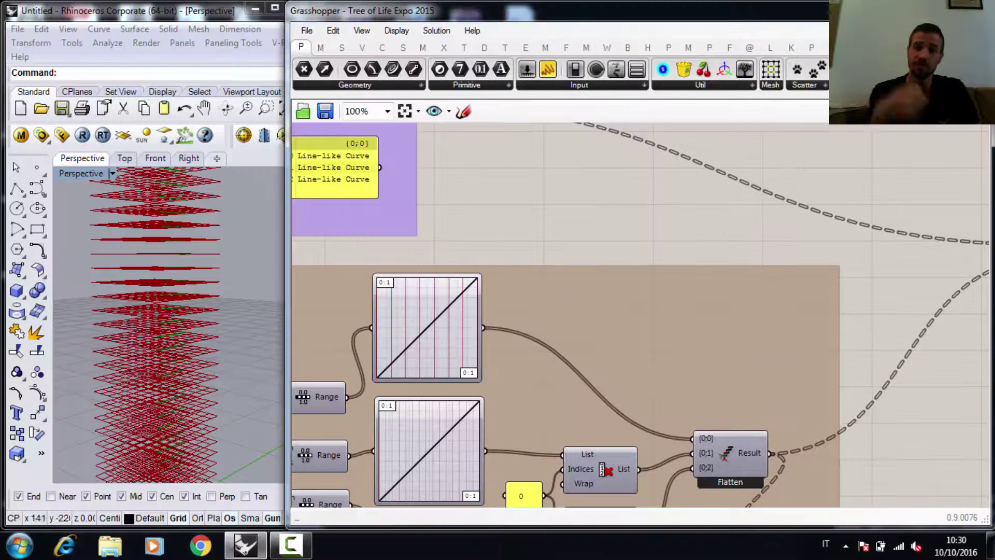
pyautogui.scroll(-3, 560, 260)
pyautogui.scroll(2, 744, 282)
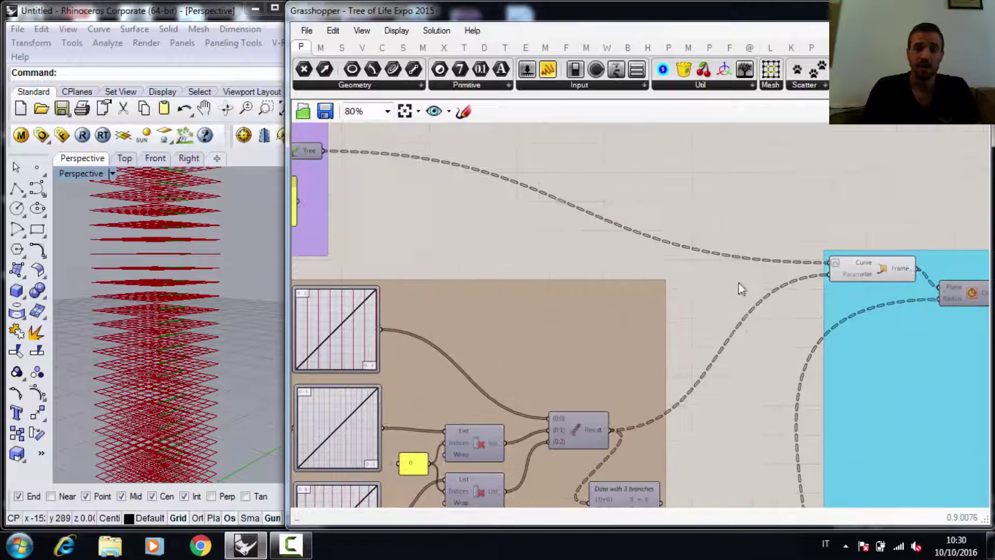
pyautogui.moveTo(733, 318); pyautogui.dragTo(798, 294, button='right')
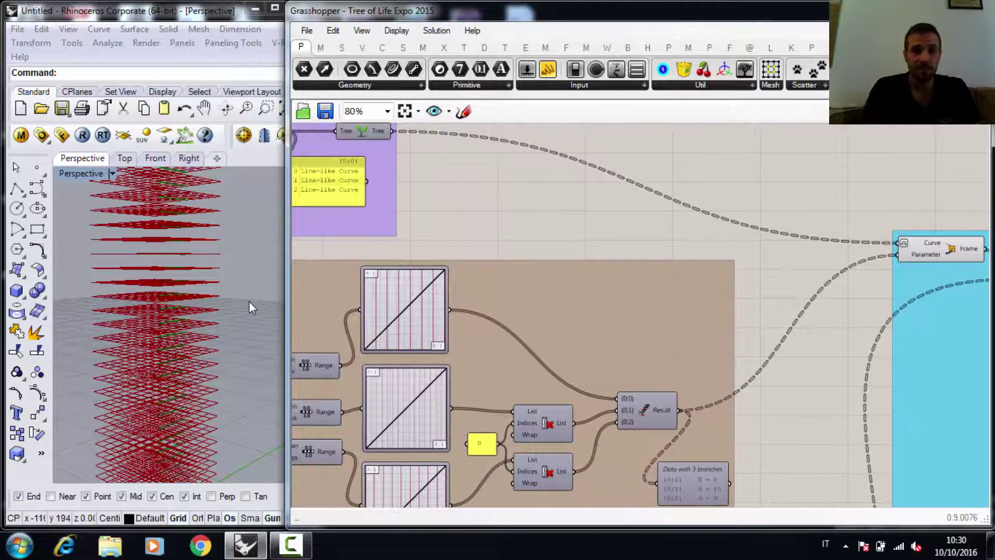
# View the whole stack of frames in the Perspective viewport and switch Rhino to the Front view
pyautogui.click(237, 321)
pyautogui.scroll(-7, 238, 321)
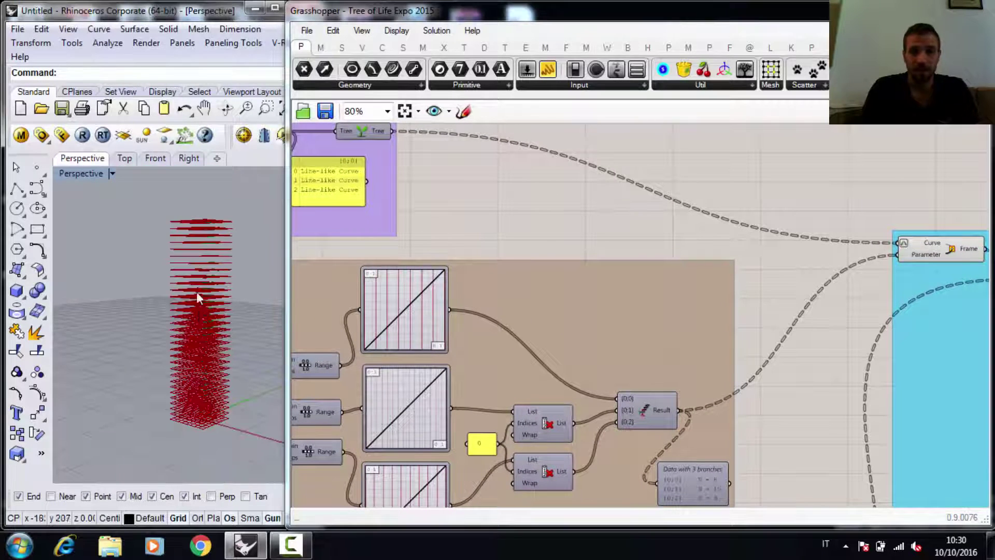
pyautogui.scroll(5, 202, 306)
pyautogui.moveTo(210, 303); pyautogui.dragTo(158, 244, button='right')
pyautogui.click(154, 160)
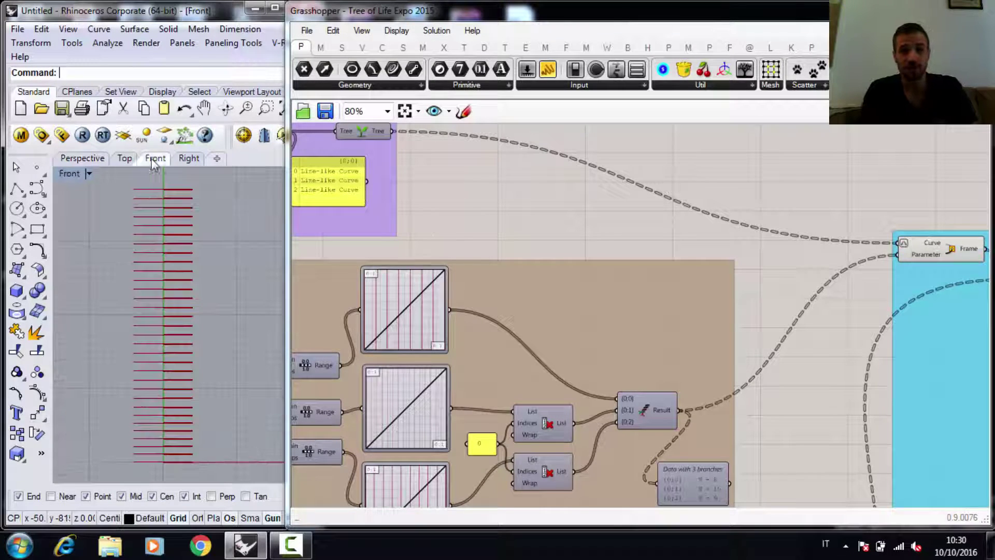
# Try the three base plane-count sliders in the Planes Distribution group, leaving them at 8, 10 and 10
pyautogui.scroll(-4, 549, 259)
pyautogui.scroll(3, 290, 334)
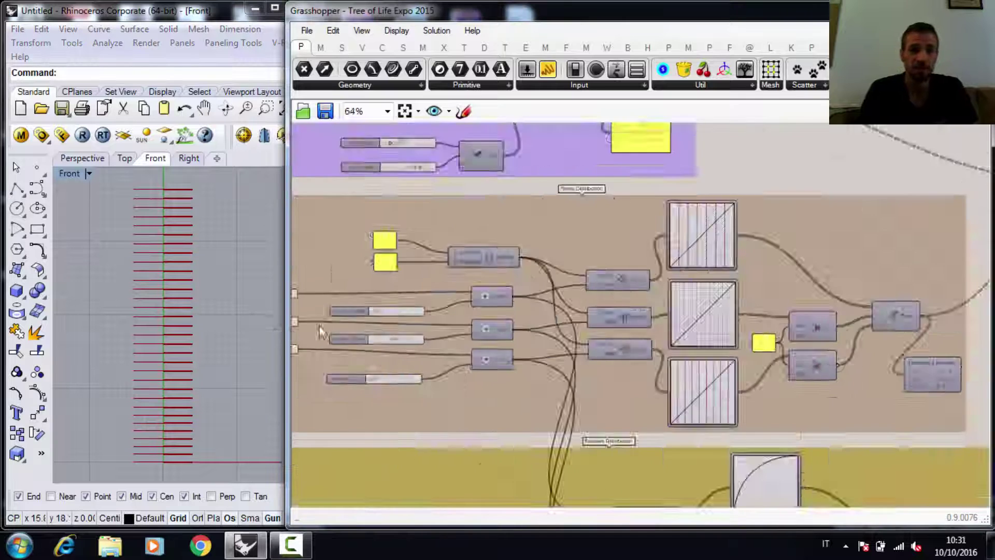
pyautogui.scroll(5, 317, 319)
pyautogui.moveTo(359, 298)
pyautogui.mouseDown()
pyautogui.moveTo(434, 296)
pyautogui.moveTo(360, 295)
pyautogui.mouseUp()
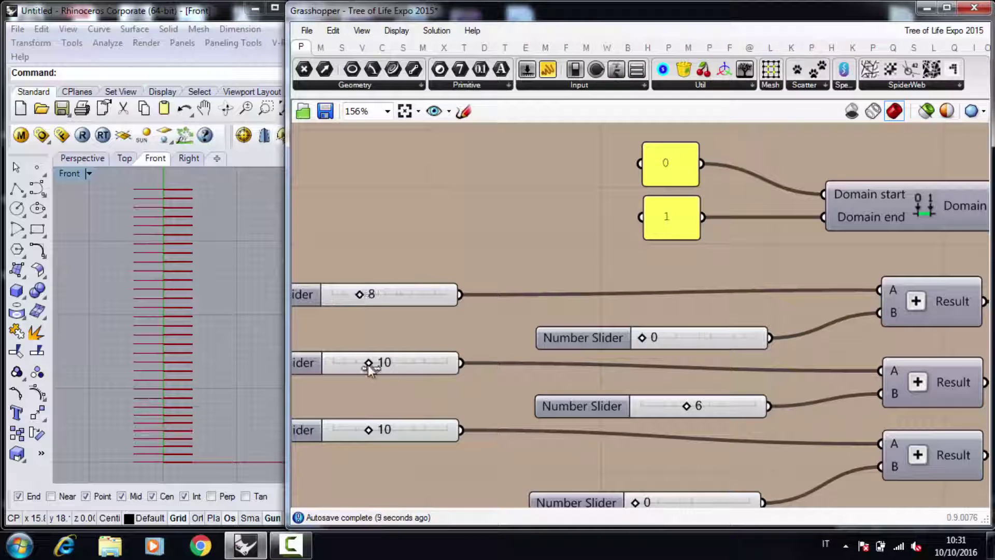
pyautogui.moveTo(381, 366)
pyautogui.mouseDown()
pyautogui.moveTo(403, 363)
pyautogui.moveTo(370, 365)
pyautogui.mouseUp()
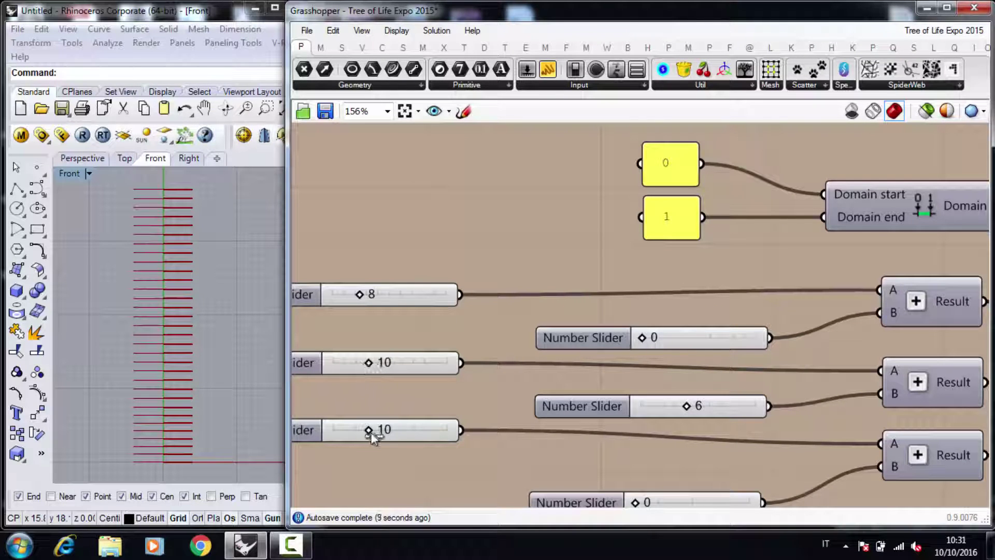
pyautogui.moveTo(362, 434)
pyautogui.mouseDown()
pyautogui.moveTo(351, 433)
pyautogui.moveTo(381, 429)
pyautogui.moveTo(367, 428)
pyautogui.mouseUp()
# Try varying the extra-count slider that is added to the second plane count
pyautogui.scroll(-1, 410, 381)
pyautogui.scroll(4, 645, 398)
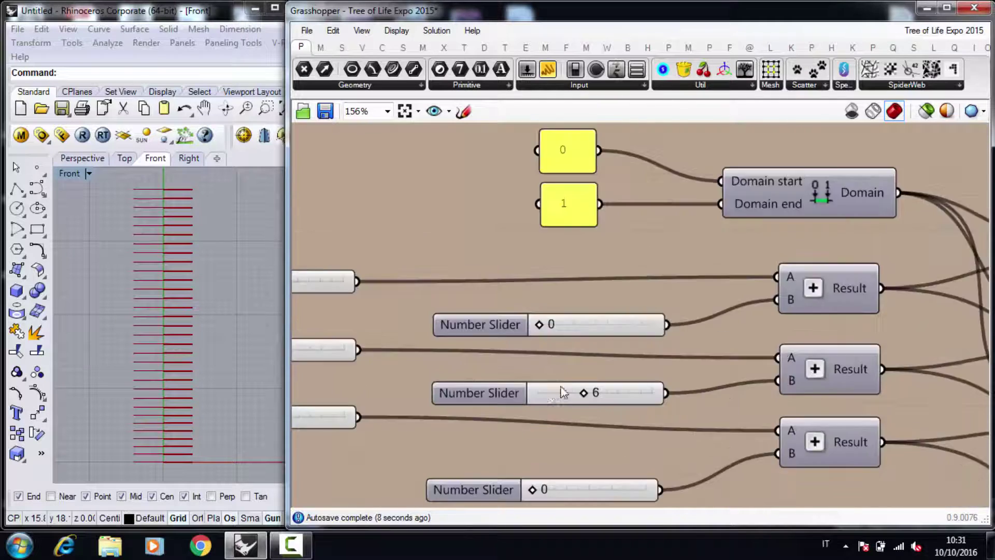
pyautogui.moveTo(587, 388)
pyautogui.mouseDown()
pyautogui.moveTo(600, 387)
pyautogui.moveTo(576, 387)
pyautogui.mouseUp()
pyautogui.moveTo(512, 258); pyautogui.dragTo(487, 257)
# Unlock all three graph mappers in the Planes Distribution group so their curves can be edited
pyautogui.scroll(-6, 495, 267)
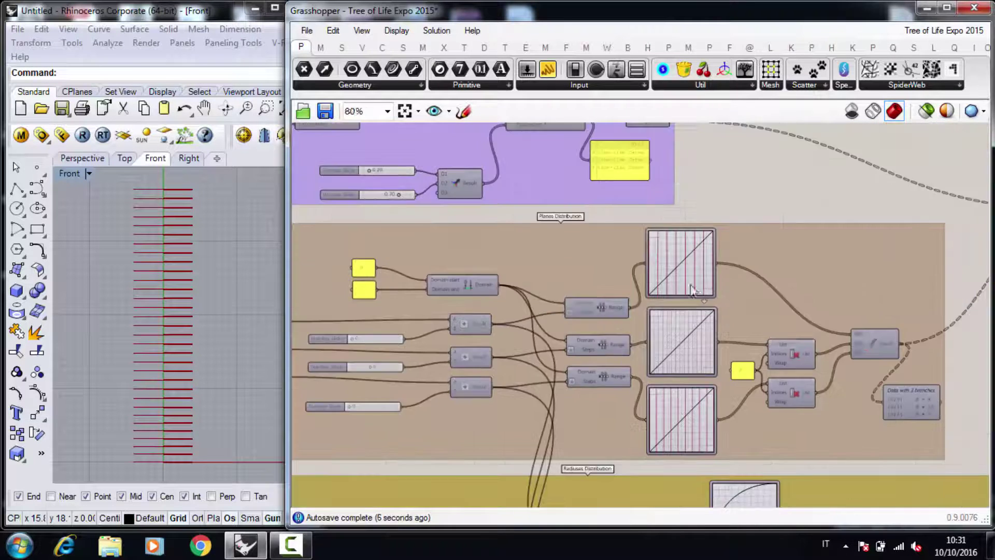
pyautogui.scroll(4, 691, 290)
pyautogui.rightClick(633, 236)
pyautogui.click(674, 405)
pyautogui.rightClick(637, 358)
pyautogui.click(666, 456)
pyautogui.rightClick(622, 421)
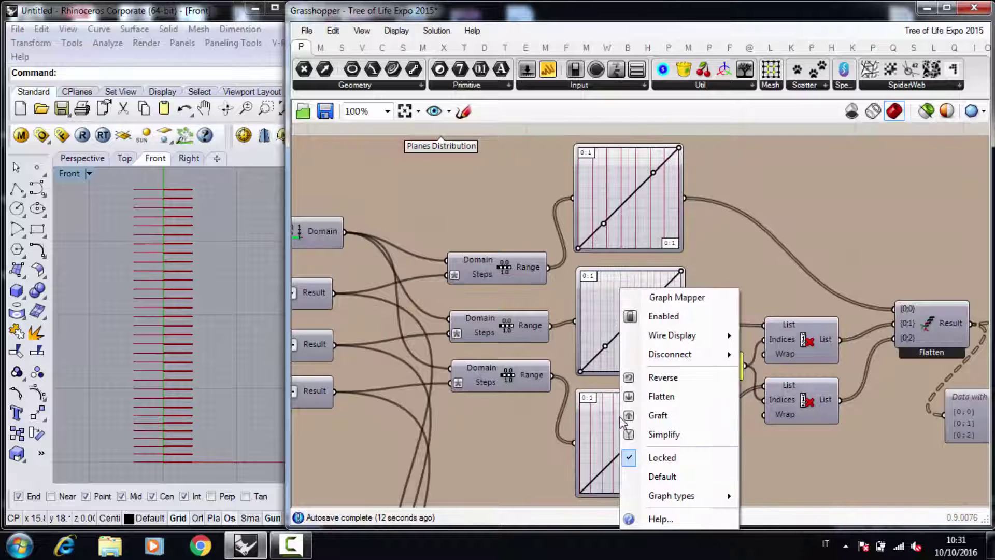
pyautogui.click(648, 457)
# Reshape the first Planes Distribution graph into a curve that is steep at both ends and flatter in the middle
pyautogui.scroll(3, 606, 228)
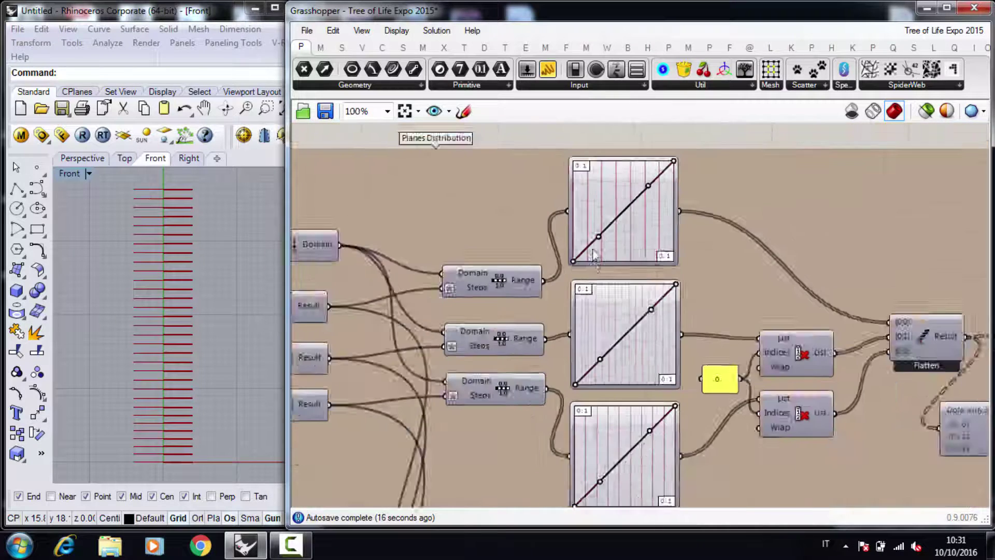
pyautogui.moveTo(591, 255); pyautogui.dragTo(591, 194)
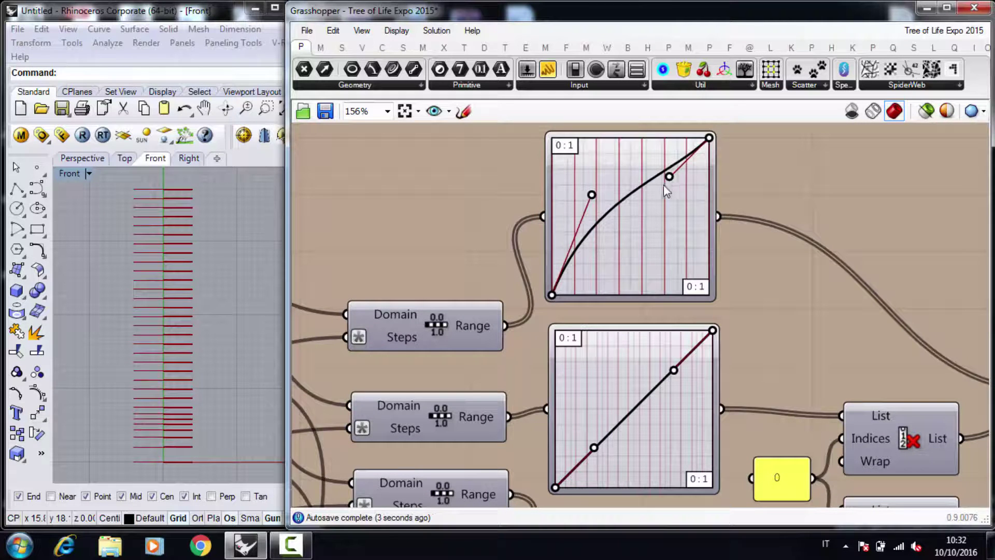
pyautogui.moveTo(669, 177); pyautogui.dragTo(689, 238)
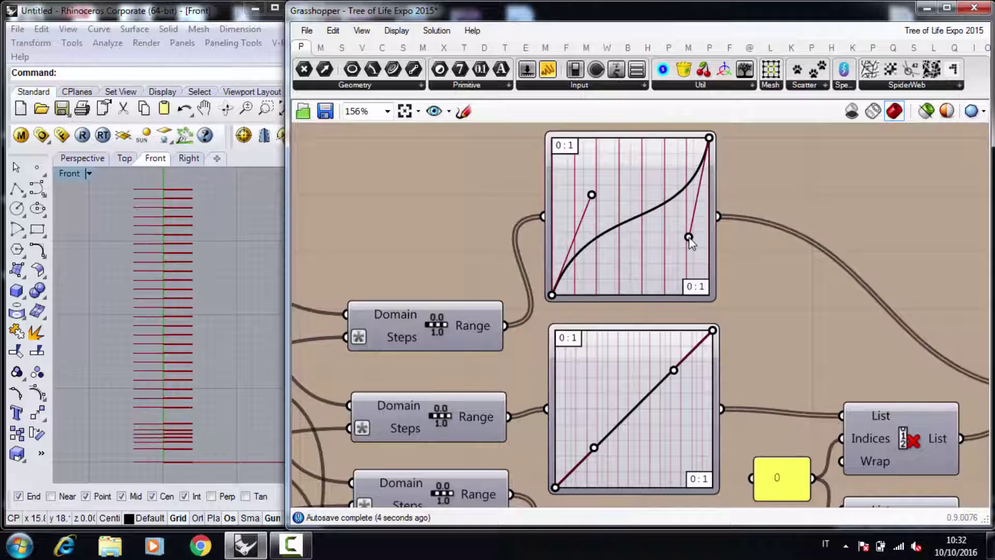
# Reshape the second Planes Distribution graph into an S-curve that is steep in the middle and flatter at both ends
pyautogui.scroll(-3, 622, 226)
pyautogui.scroll(3, 623, 248)
pyautogui.moveTo(663, 276); pyautogui.dragTo(585, 267)
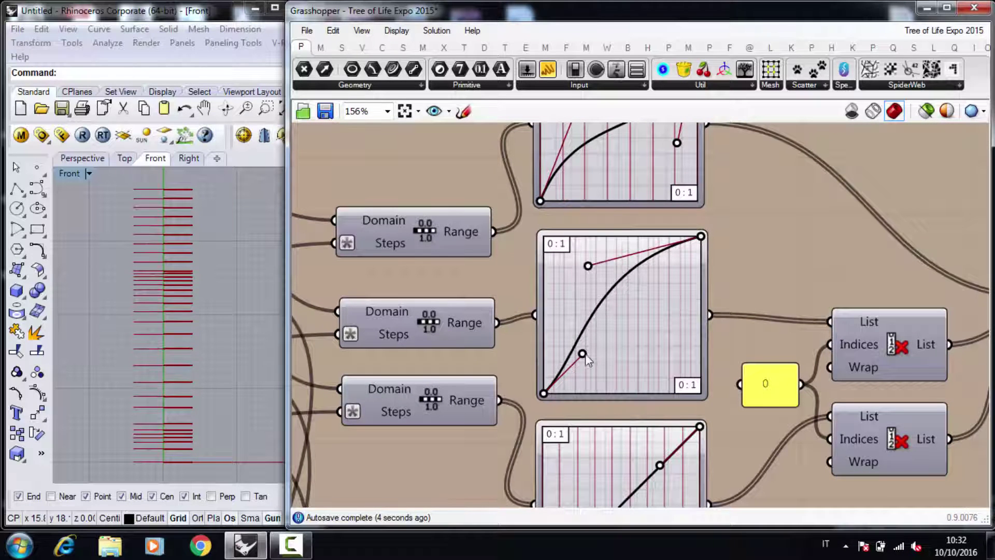
pyautogui.moveTo(583, 354); pyautogui.dragTo(617, 365)
pyautogui.scroll(-5, 608, 303)
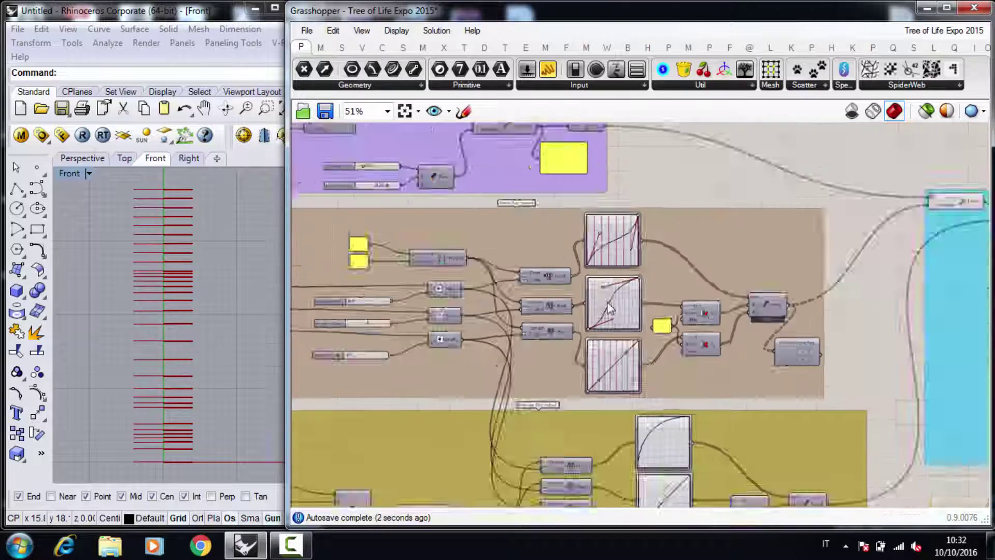
# Bend the third Planes Distribution graph into an S-curve by repositioning both of its handles
pyautogui.scroll(7, 610, 361)
pyautogui.moveTo(662, 329); pyautogui.dragTo(586, 317)
pyautogui.scroll(-5, 586, 317)
pyautogui.scroll(6, 578, 362)
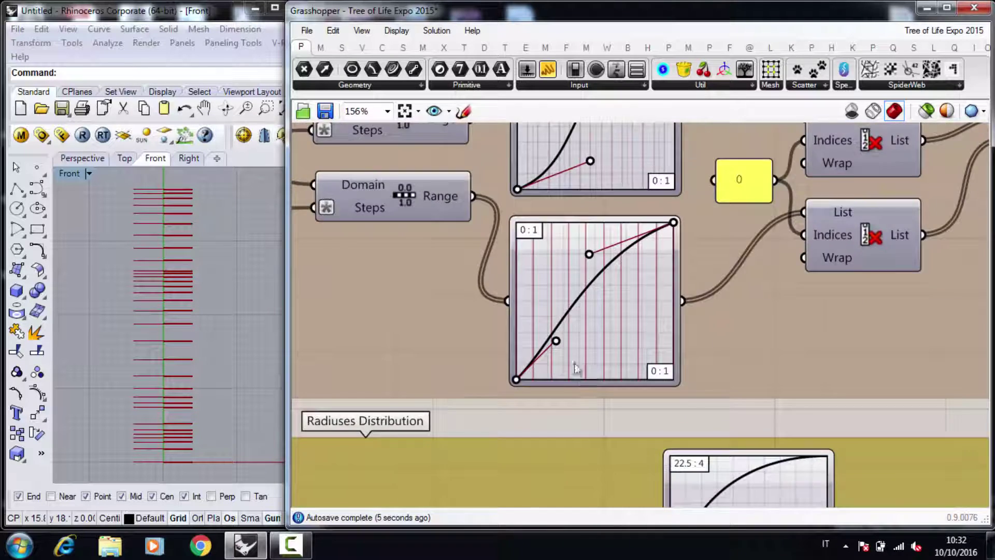
pyautogui.moveTo(582, 356); pyautogui.dragTo(628, 353)
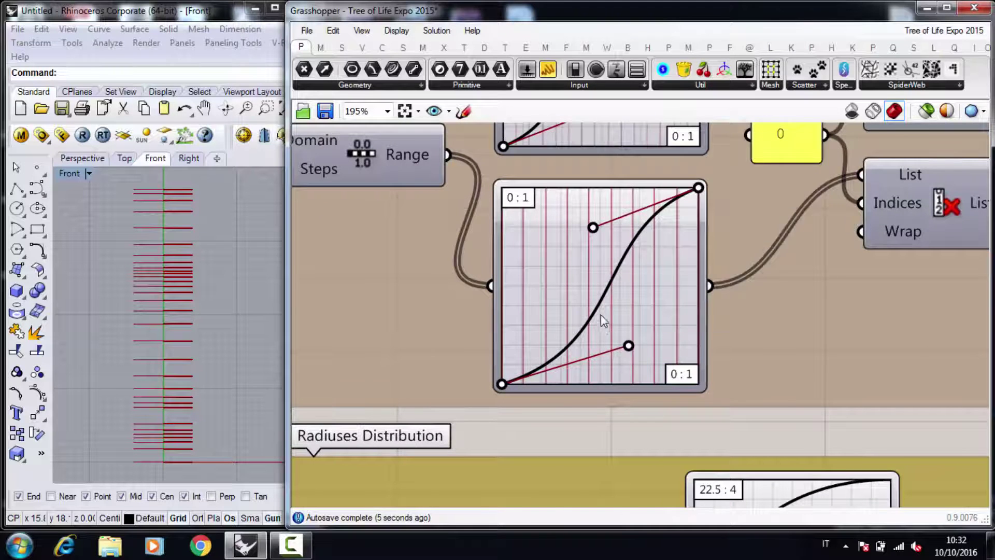
pyautogui.scroll(-4, 604, 316)
pyautogui.scroll(1, 613, 285)
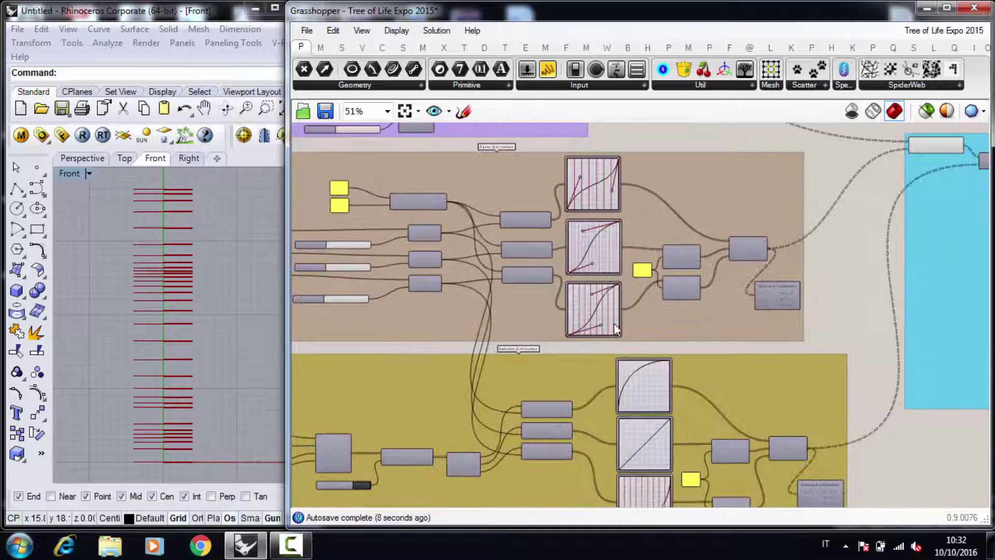
# Inspect the redistributed frames in Rhino's Perspective view
pyautogui.scroll(3, 615, 328)
pyautogui.click(77, 160)
pyautogui.moveTo(174, 244); pyautogui.dragTo(167, 344, button='right')
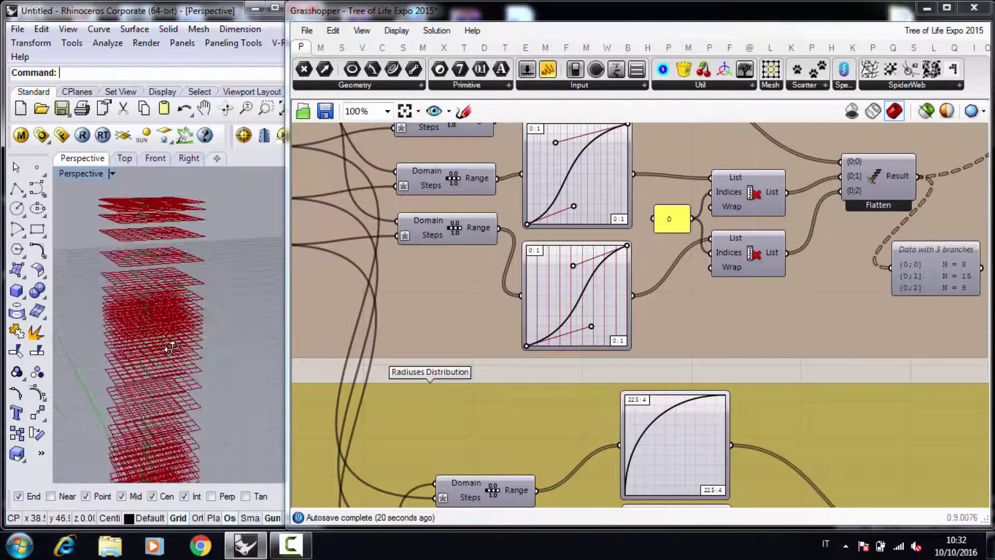
pyautogui.scroll(-8, 157, 331)
pyautogui.scroll(4, 176, 329)
# Turn off the Perp Frame preview and show the Circle component's preview in the Perspective view instead
pyautogui.scroll(-9, 514, 367)
pyautogui.scroll(9, 684, 297)
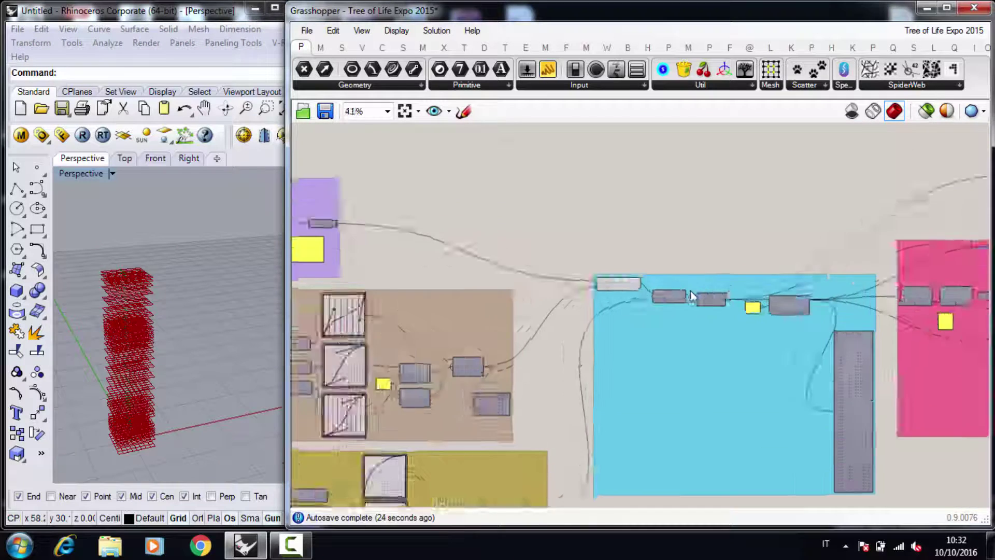
pyautogui.rightClick(549, 266)
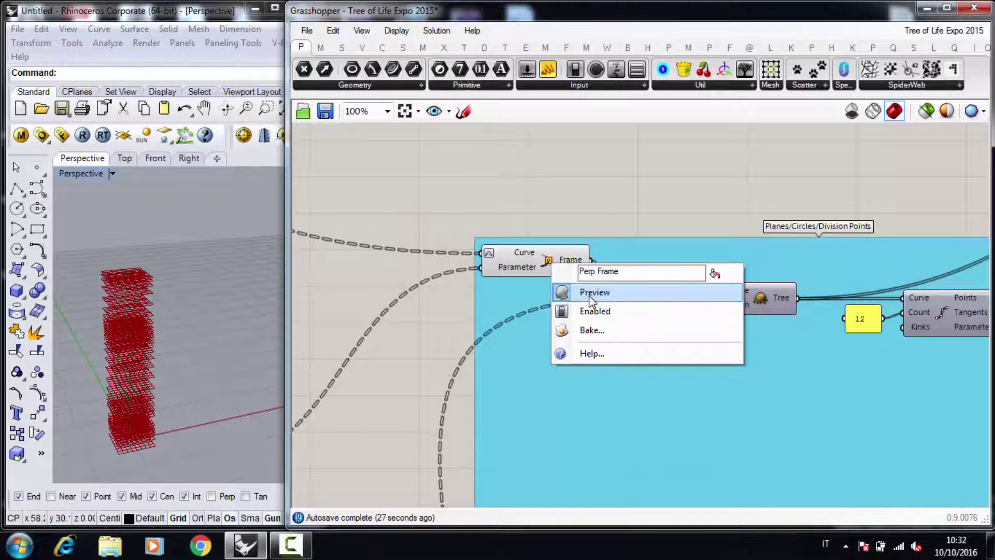
pyautogui.click(596, 290)
pyautogui.moveTo(209, 330); pyautogui.dragTo(317, 315, button='right')
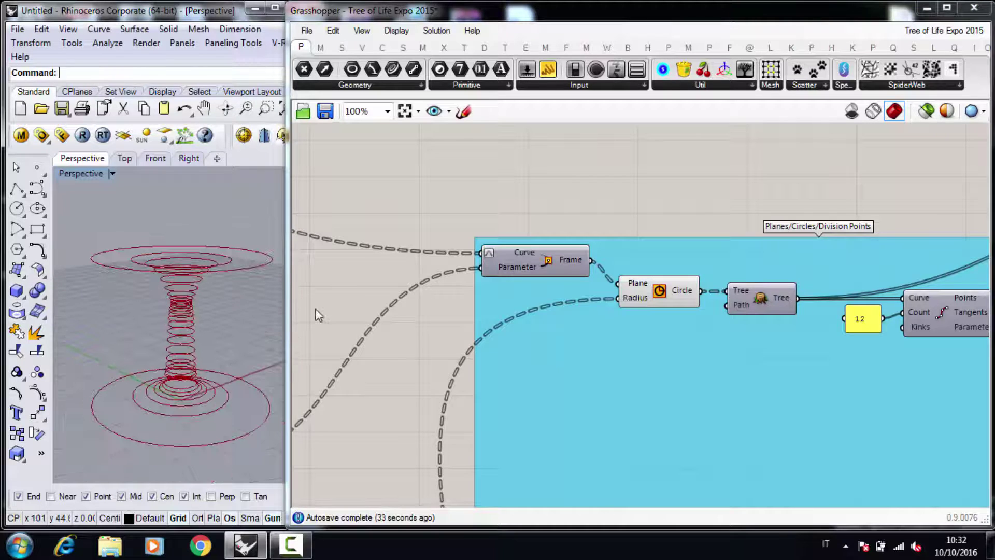
# Reshape the second Planes Distribution graph so it is steep at both ends and flatter in the middle
pyautogui.scroll(-5, 566, 314)
pyautogui.scroll(3, 372, 365)
pyautogui.scroll(5, 372, 364)
pyautogui.moveTo(501, 406); pyautogui.dragTo(450, 340)
pyautogui.moveTo(468, 284); pyautogui.dragTo(551, 350)
pyautogui.scroll(-3, 550, 350)
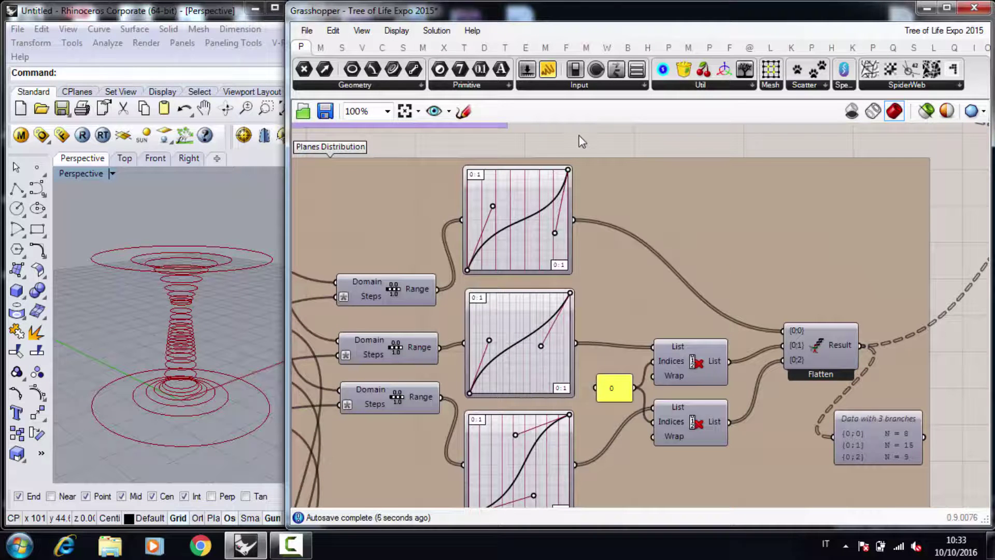
# Undo the preview changes and all curve edits until the three Planes Distribution graphs are straight again
pyautogui.hotkey('ctrl', 'z')
pyautogui.hotkey('ctrl', 'z')
pyautogui.hotkey('ctrl', 'z')
pyautogui.hotkey('ctrl', 'z')
pyautogui.hotkey('ctrl', 'z')
pyautogui.hotkey('ctrl', 'z')
pyautogui.hotkey('ctrl', 'z')
pyautogui.hotkey('ctrl', 'z')
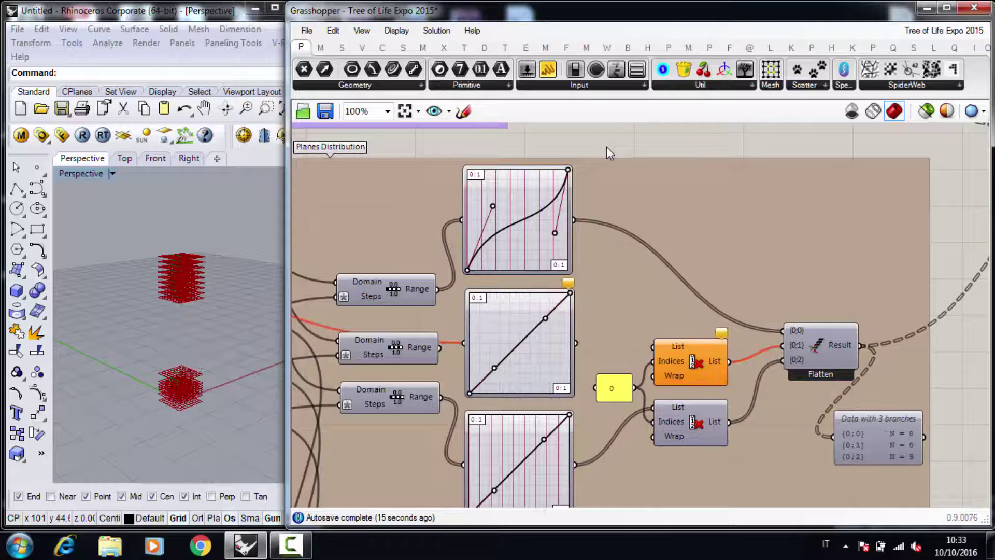
pyautogui.hotkey('ctrl', 'z')
pyautogui.hotkey('ctrl', 'z')
pyautogui.hotkey('ctrl', 'z')
pyautogui.hotkey('ctrl', 'z')
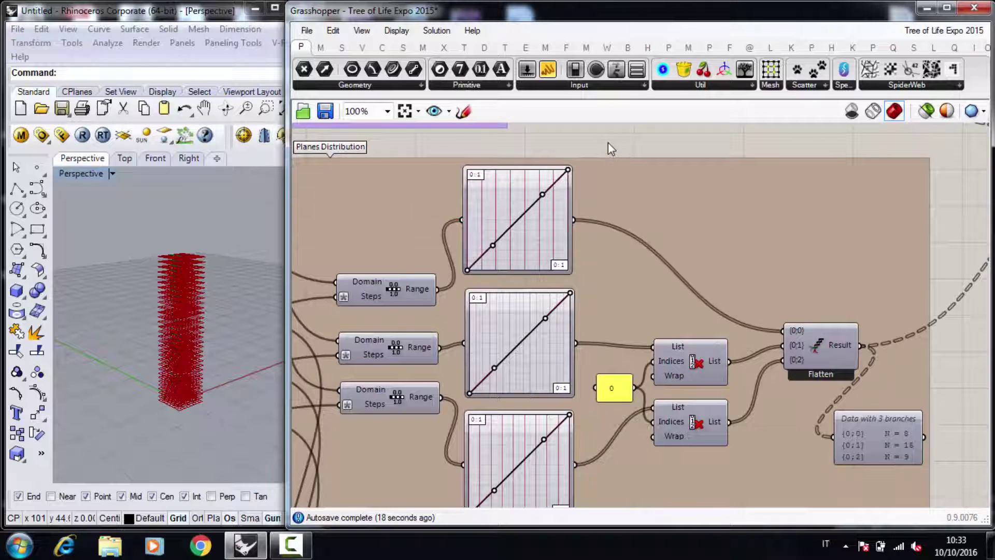
# Turn off the Perp Frame preview and enlarge the Grasshopper window to full screen
pyautogui.scroll(-4, 589, 198)
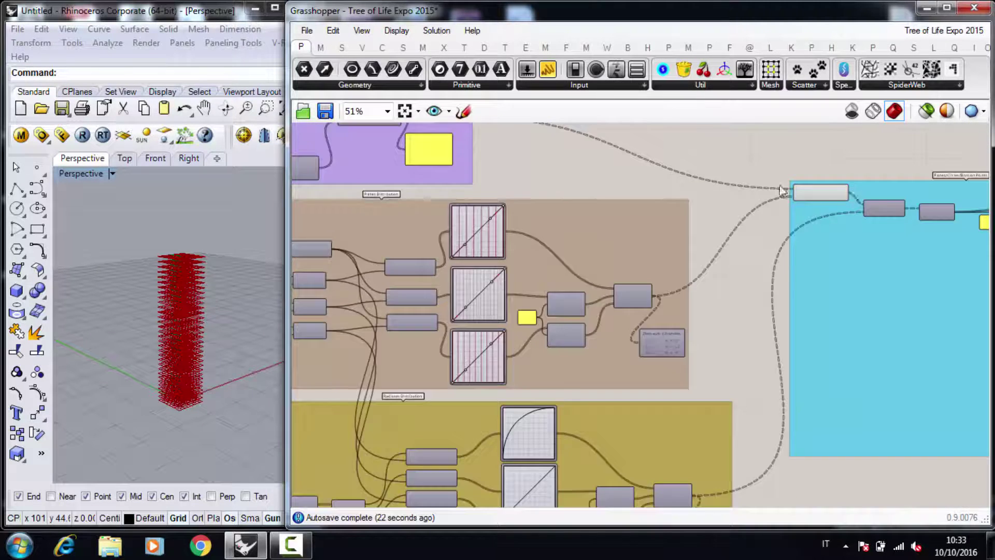
pyautogui.scroll(-4, 688, 229)
pyautogui.scroll(3, 742, 219)
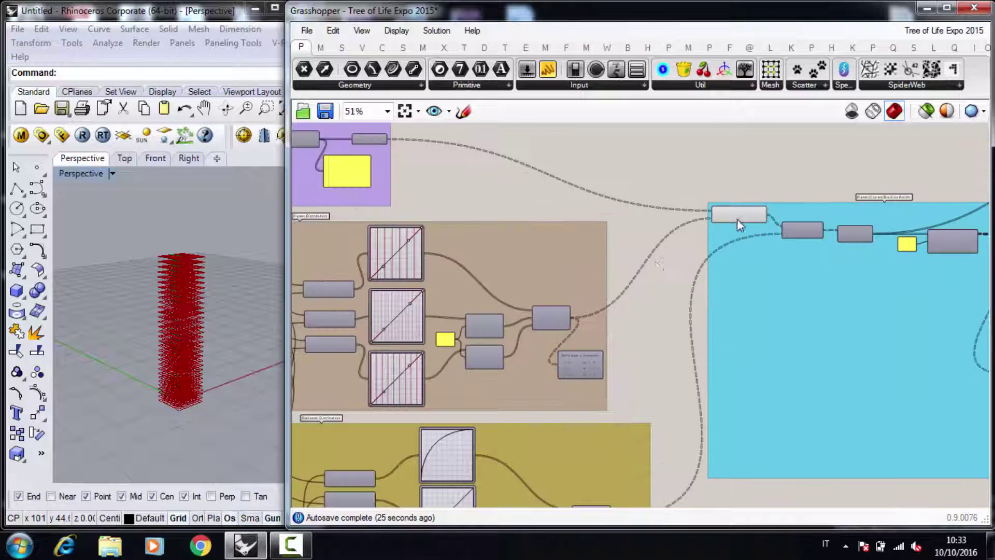
pyautogui.rightClick(743, 215)
pyautogui.click(785, 245)
pyautogui.click(946, 9)
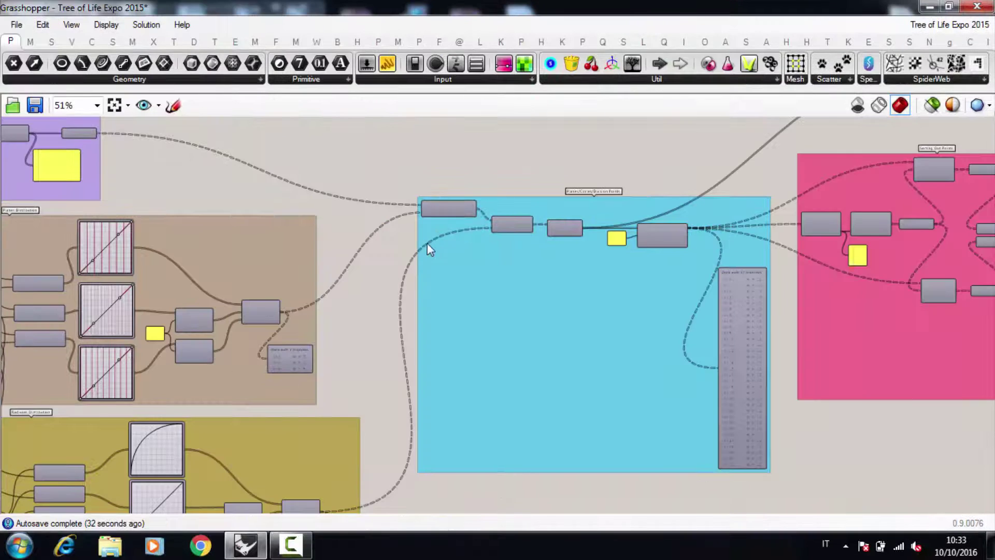
# Examine the radius values, number sliders, consecutive domains and Range components in the Radiuses Distribution group
pyautogui.scroll(-5, 427, 243)
pyautogui.scroll(8, 250, 337)
pyautogui.scroll(-2, 326, 309)
pyautogui.scroll(2, 161, 306)
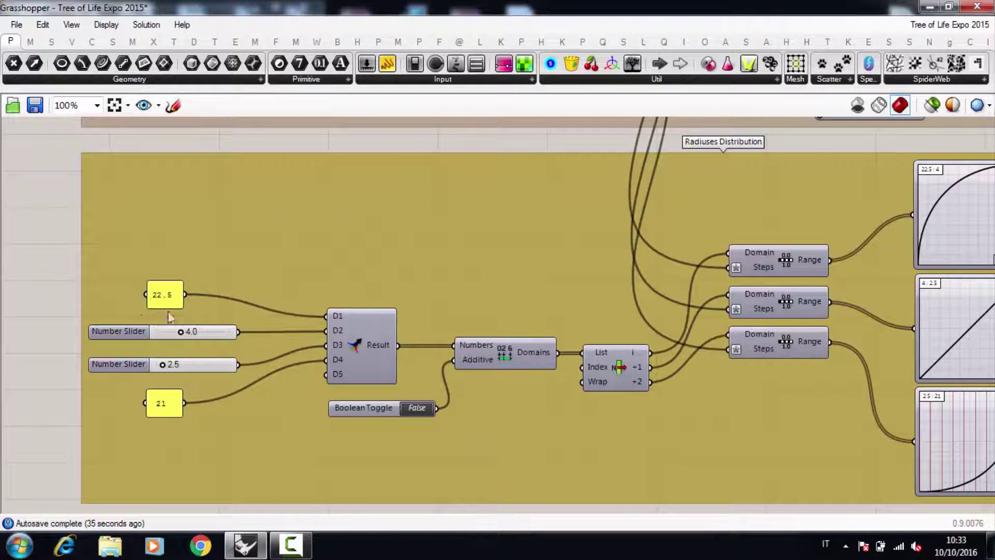
pyautogui.scroll(1, 141, 319)
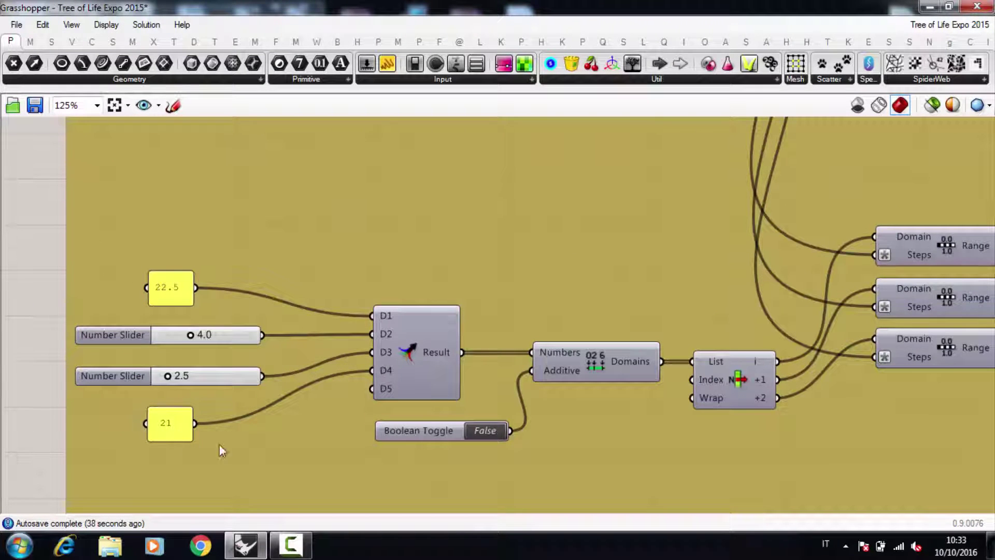
pyautogui.scroll(-1, 135, 334)
pyautogui.scroll(-2, 414, 360)
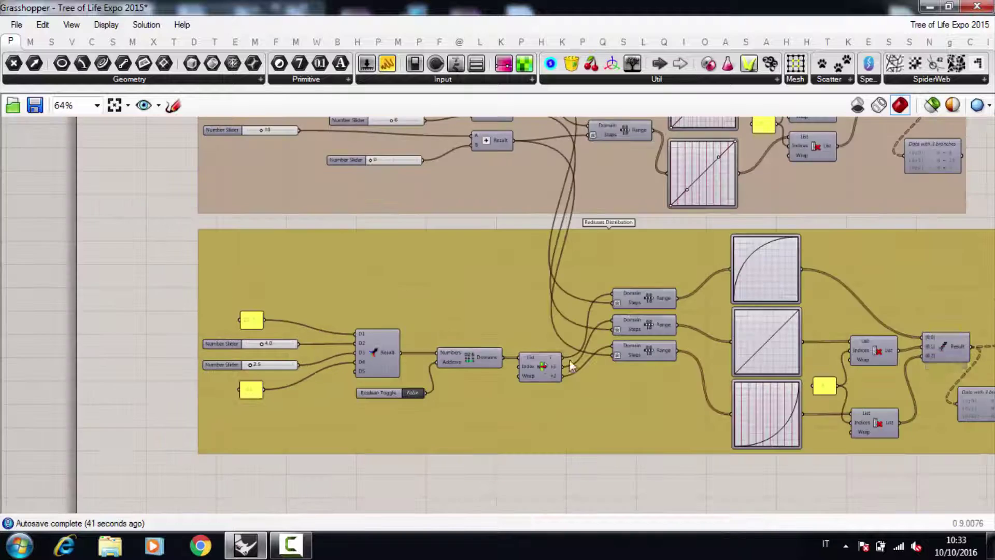
pyautogui.scroll(4, 586, 361)
pyautogui.scroll(-2, 391, 349)
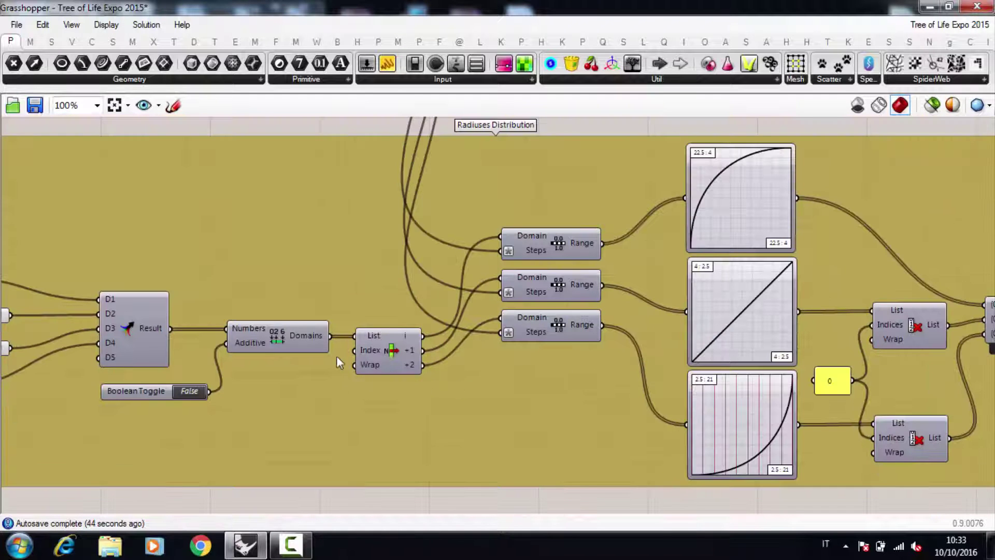
pyautogui.scroll(-1, 376, 359)
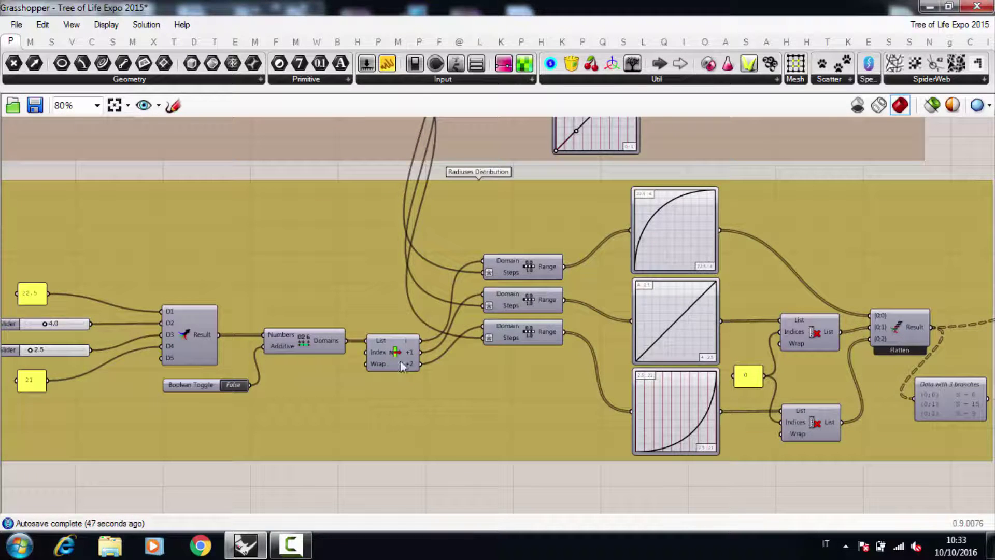
# Add a Panel below the List Item component in the Radiuses Distribution group and connect it to the Domains output
pyautogui.moveTo(365, 309); pyautogui.dragTo(393, 428)
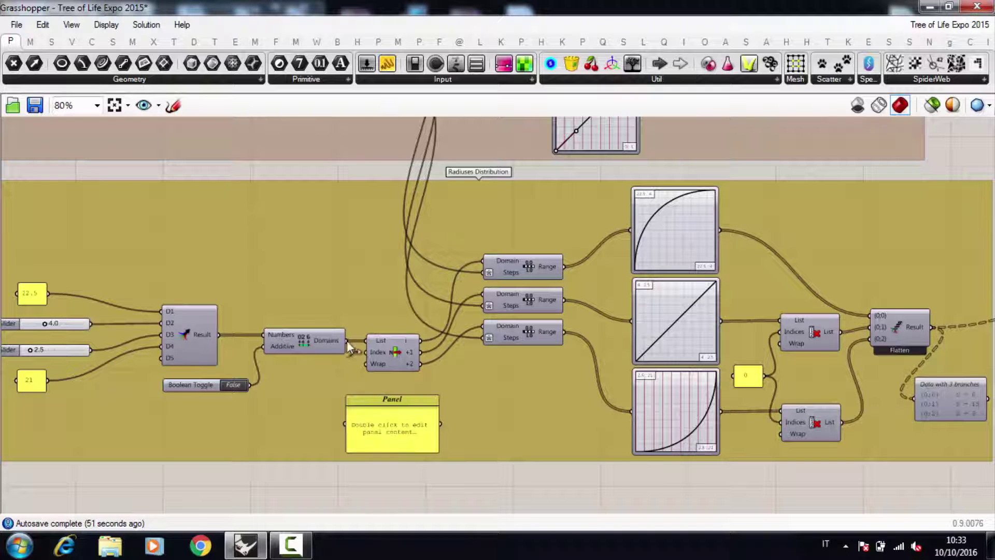
pyautogui.scroll(2, 366, 426)
pyautogui.moveTo(478, 428); pyautogui.dragTo(428, 427)
pyautogui.click(413, 458)
pyautogui.rightClick(485, 443)
pyautogui.click(556, 466)
pyautogui.click(546, 483)
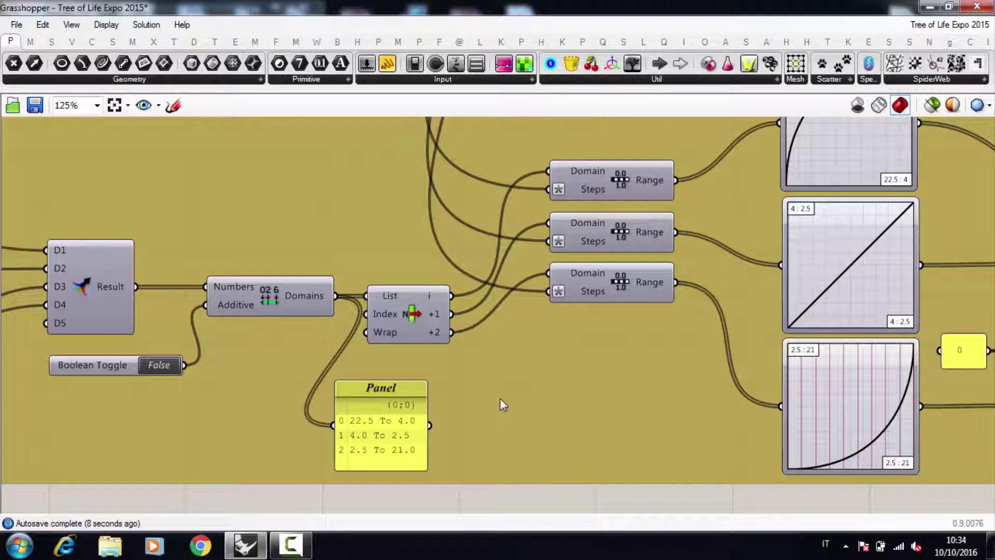
# Examine how the three Radiuses Distribution graphs are merged and fed into the Circle component's Radius input
pyautogui.scroll(-4, 463, 366)
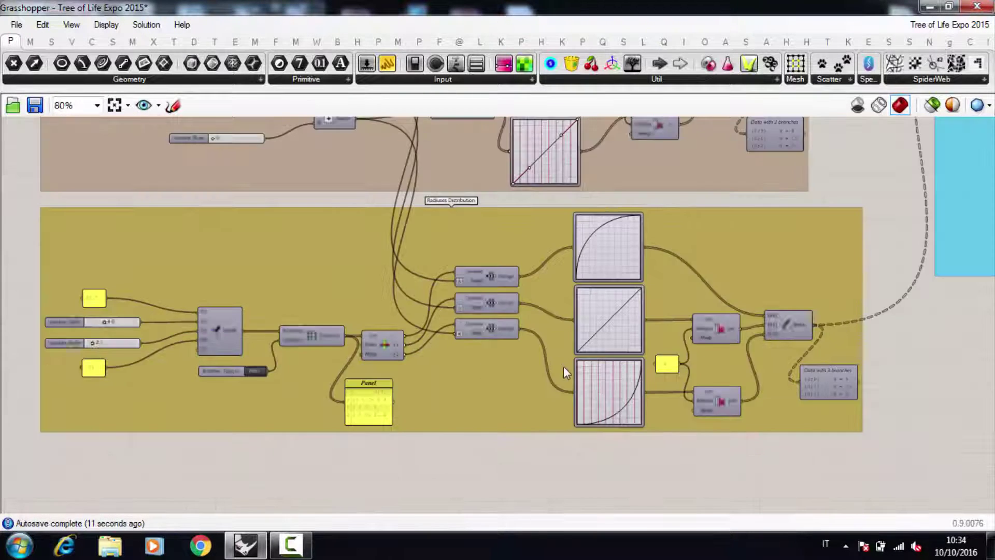
pyautogui.scroll(2, 648, 292)
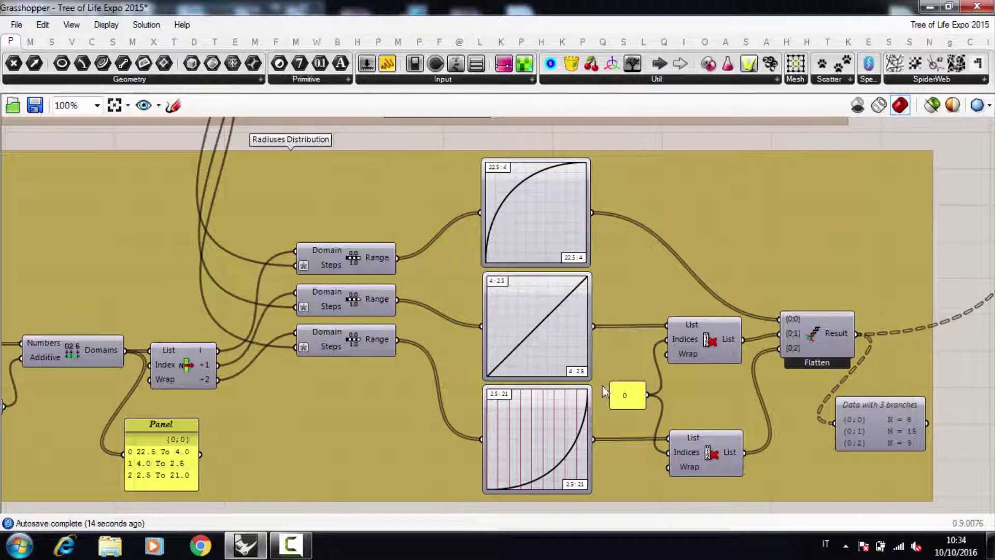
pyautogui.scroll(-2, 369, 293)
pyautogui.scroll(2, 438, 316)
pyautogui.scroll(-1, 325, 332)
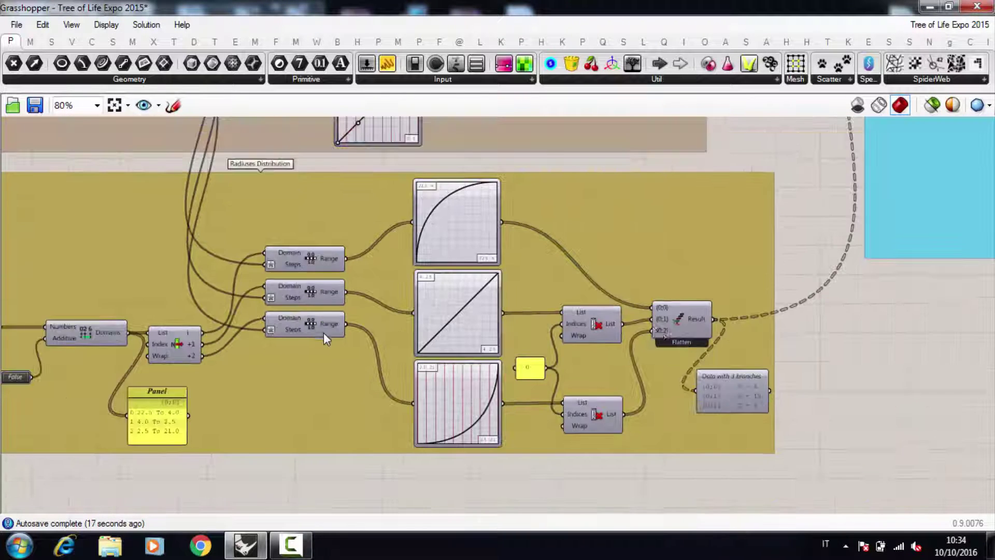
pyautogui.scroll(1, 644, 331)
pyautogui.scroll(-2, 478, 392)
pyautogui.scroll(2, 479, 394)
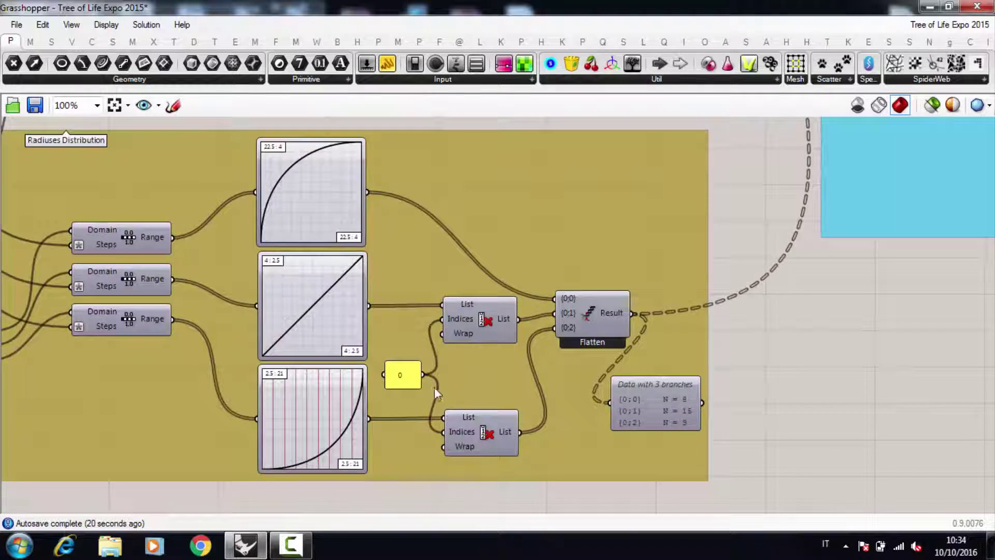
pyautogui.scroll(-5, 437, 390)
pyautogui.scroll(6, 626, 194)
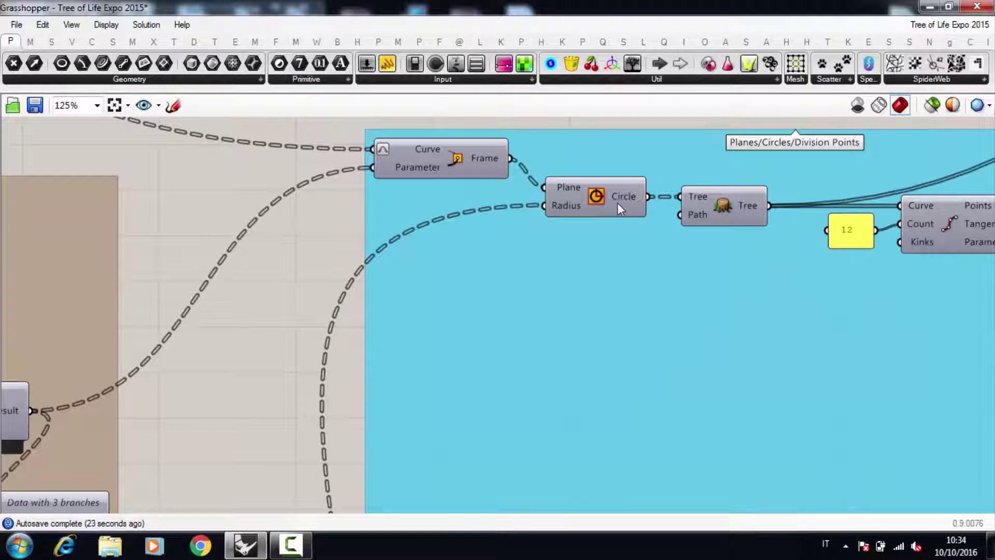
pyautogui.scroll(-5, 576, 207)
pyautogui.scroll(2, 423, 332)
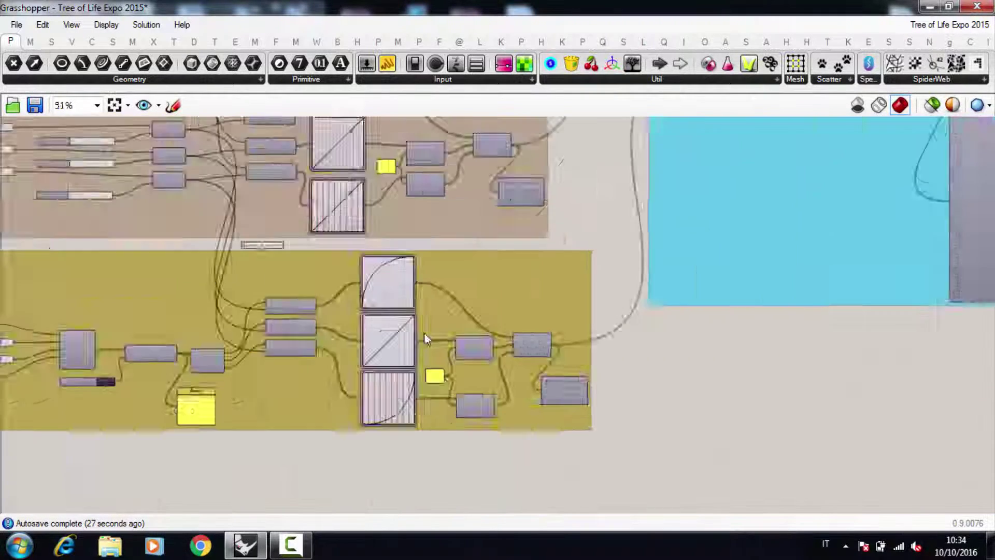
pyautogui.scroll(2, 424, 331)
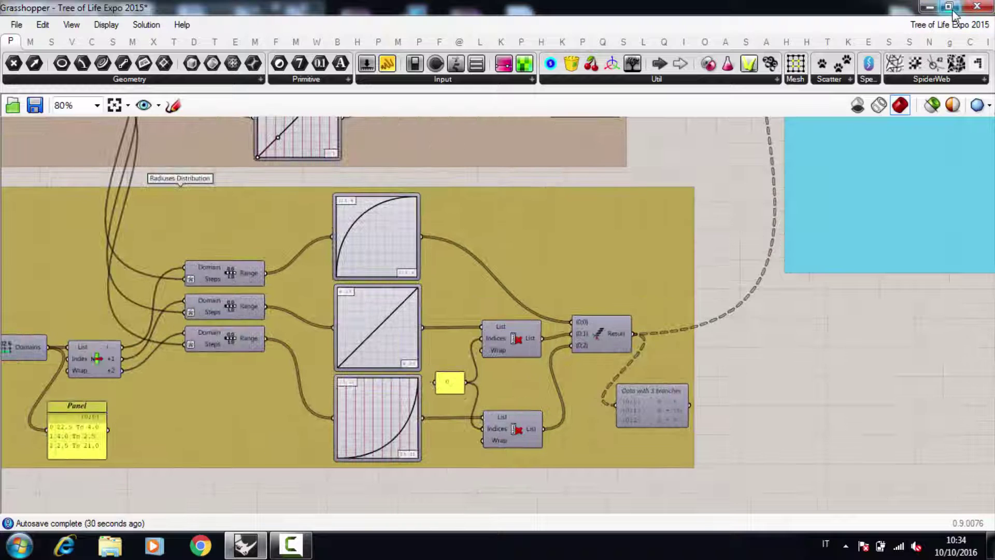
# Restore the Grasshopper window beside Rhino and turn on the Circle component's preview
pyautogui.click(951, 7)
pyautogui.scroll(-3, 741, 182)
pyautogui.scroll(5, 693, 178)
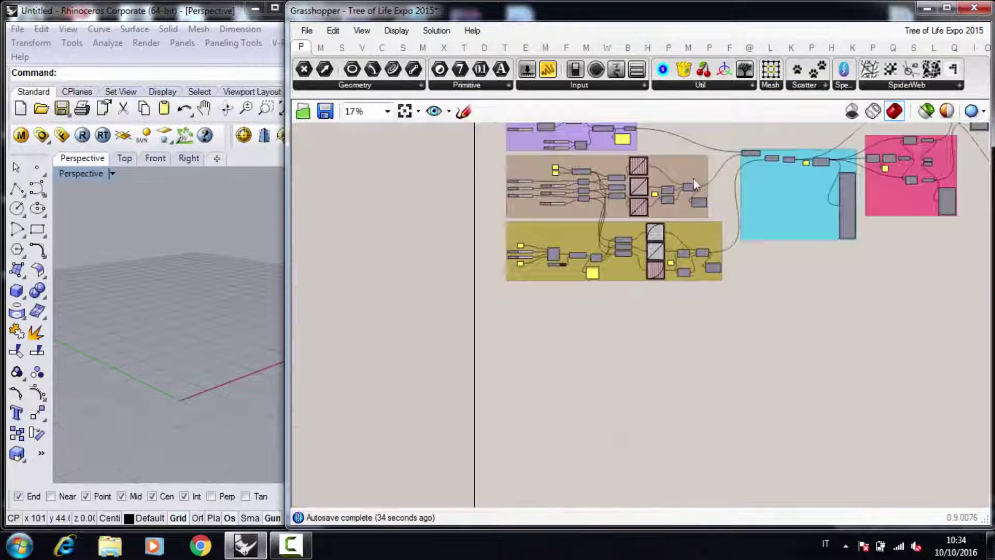
pyautogui.rightClick(802, 199)
pyautogui.click(829, 227)
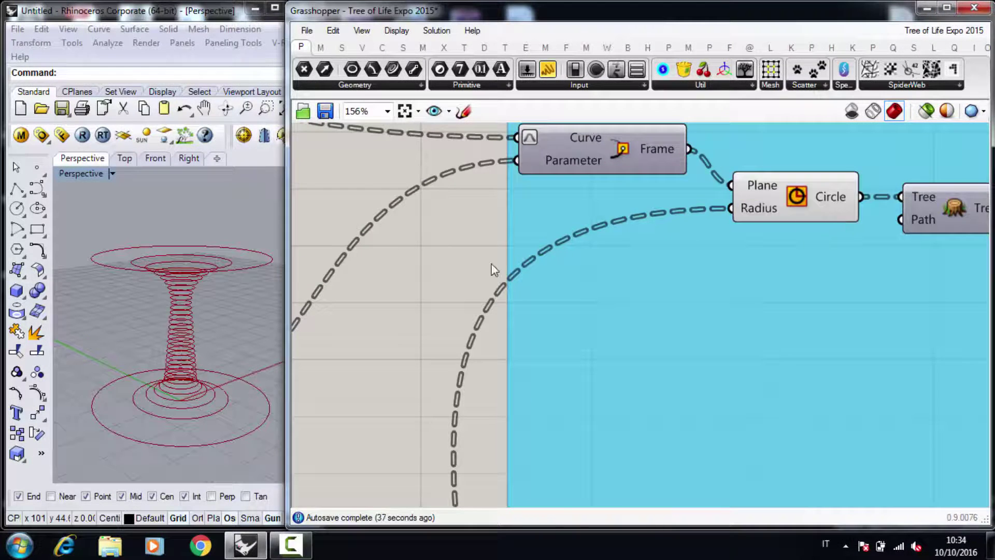
# Unlock the first Radiuses Distribution graph (22.5 : 4) and pull its upper curve handle inward and down
pyautogui.scroll(-4, 492, 269)
pyautogui.scroll(4, 634, 277)
pyautogui.rightClick(637, 277)
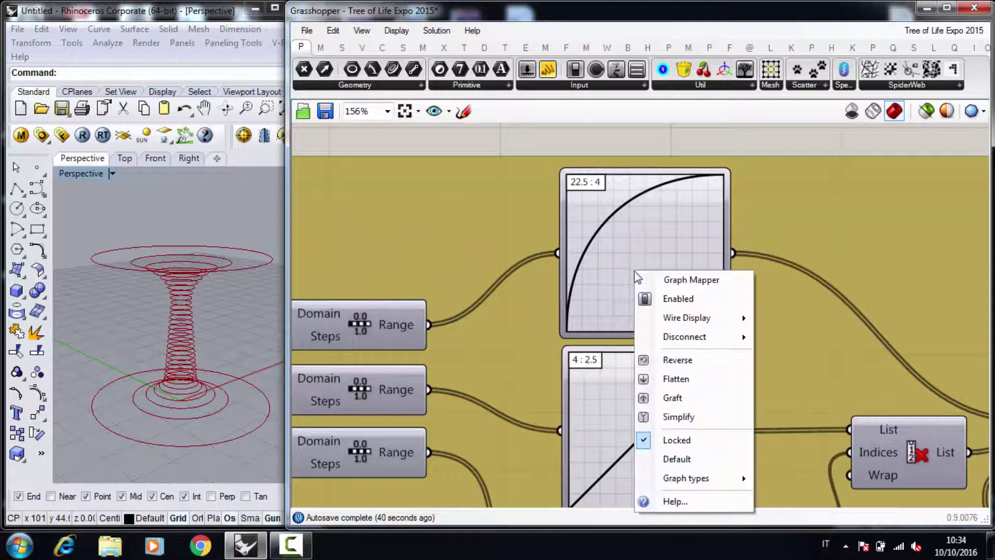
pyautogui.click(746, 440)
pyautogui.scroll(1, 647, 223)
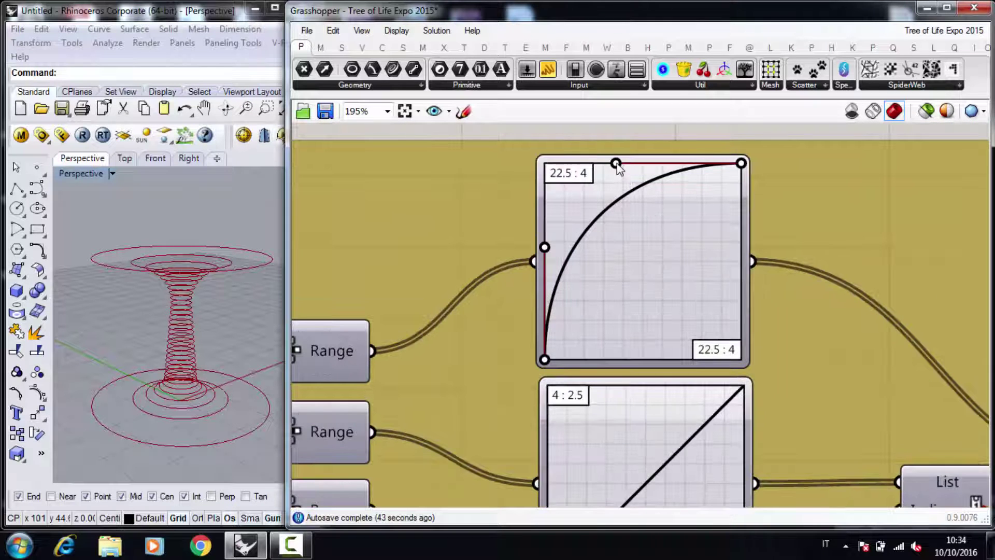
pyautogui.moveTo(617, 169); pyautogui.dragTo(617, 172)
pyautogui.moveTo(666, 244); pyautogui.dragTo(666, 245)
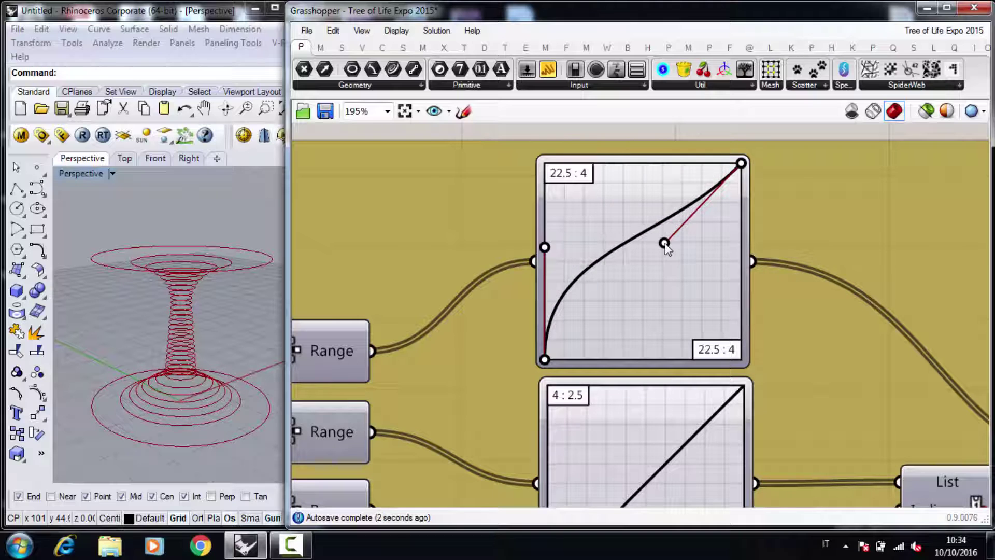
# Show Rhino's Front view and move the first radius graph's lower handle inward to make its curve nearly straight
pyautogui.click(142, 160)
pyautogui.scroll(-5, 235, 291)
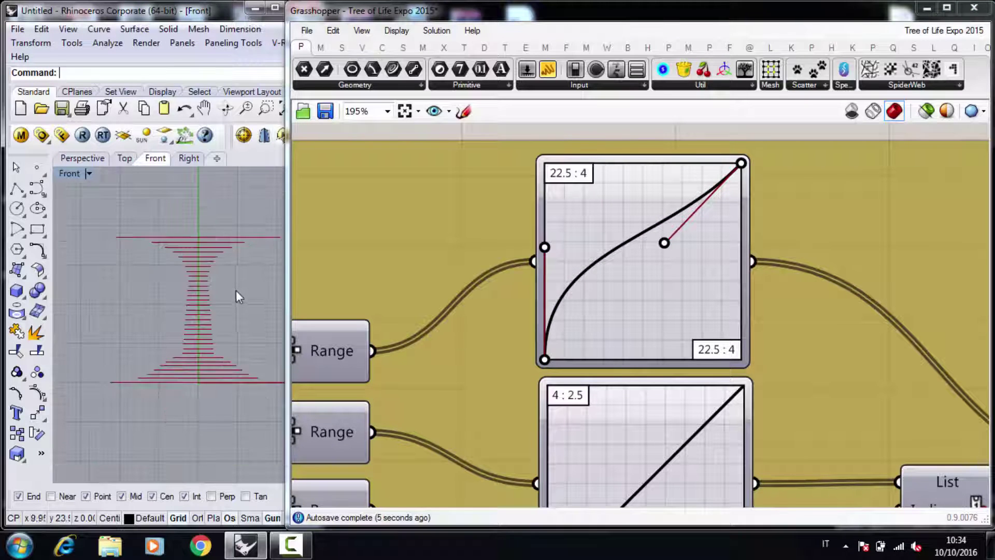
pyautogui.moveTo(544, 248); pyautogui.dragTo(618, 296)
# Unlock the second Radiuses Distribution graph (4 : 2.5) and reshape its straight line into an S-curve
pyautogui.scroll(-6, 622, 248)
pyautogui.scroll(6, 625, 314)
pyautogui.rightClick(639, 312)
pyautogui.click(674, 458)
pyautogui.moveTo(588, 336); pyautogui.dragTo(661, 361)
pyautogui.moveTo(640, 239); pyautogui.dragTo(592, 232)
# Unlock the third Radiuses Distribution graph (2.5 : 21) and reshape its curve to rise steeply and flatten at the top
pyautogui.scroll(-4, 591, 231)
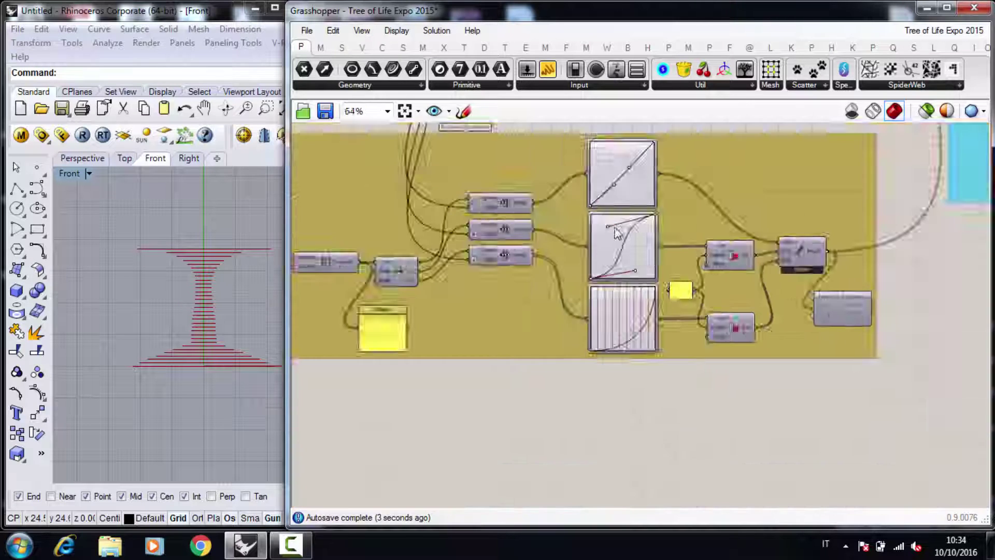
pyautogui.scroll(3, 631, 306)
pyautogui.rightClick(628, 285)
pyautogui.click(664, 455)
pyautogui.scroll(2, 649, 421)
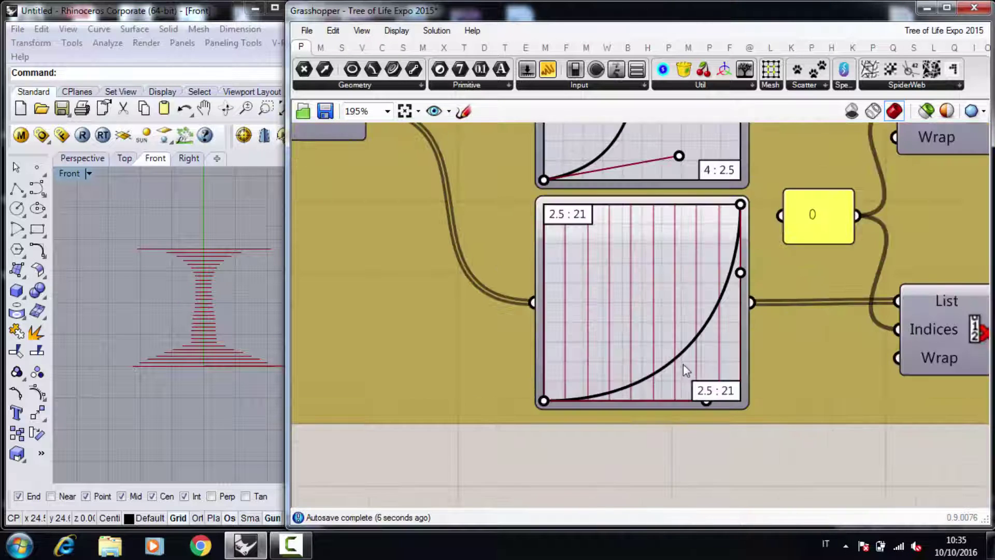
pyautogui.moveTo(683, 366); pyautogui.dragTo(610, 317)
pyautogui.moveTo(737, 274); pyautogui.dragTo(632, 249)
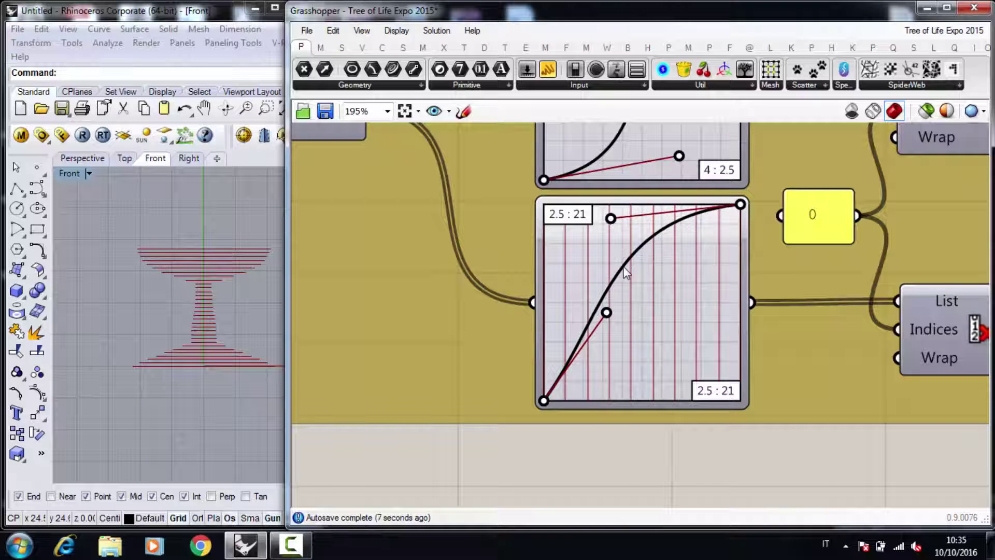
# Inspect the reshaped circles in Rhino's Perspective view
pyautogui.scroll(-8, 588, 462)
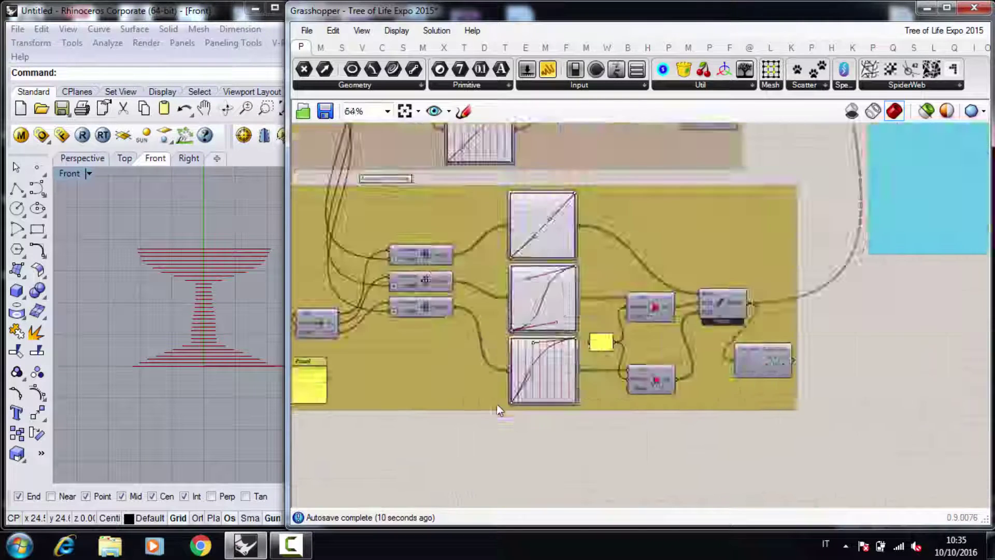
pyautogui.scroll(6, 665, 289)
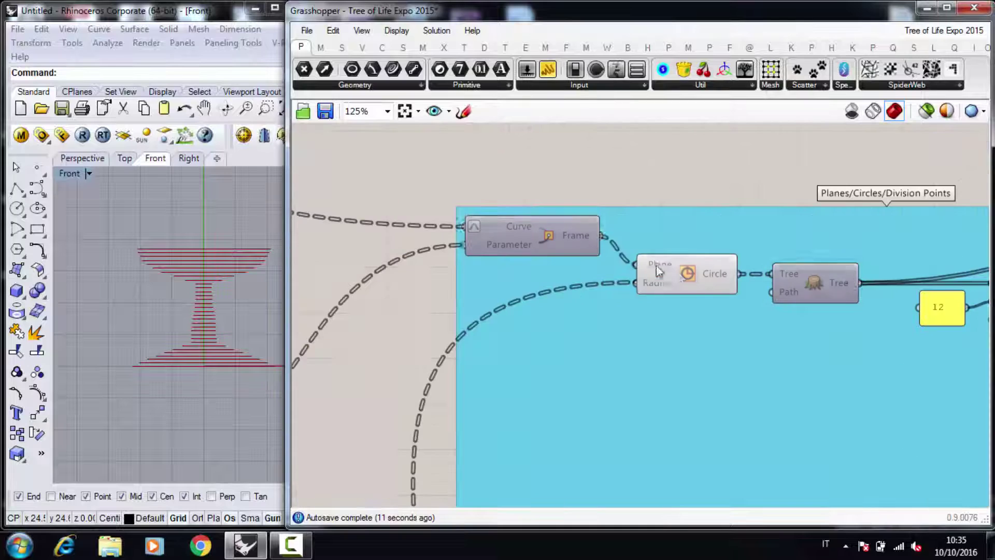
pyautogui.click(104, 158)
pyautogui.moveTo(188, 324)
pyautogui.mouseDown(button='right')
pyautogui.moveTo(211, 411)
pyautogui.moveTo(222, 311)
pyautogui.moveTo(217, 333)
pyautogui.moveTo(152, 338)
pyautogui.moveTo(204, 333)
pyautogui.moveTo(175, 325)
pyautogui.mouseUp(button='right')
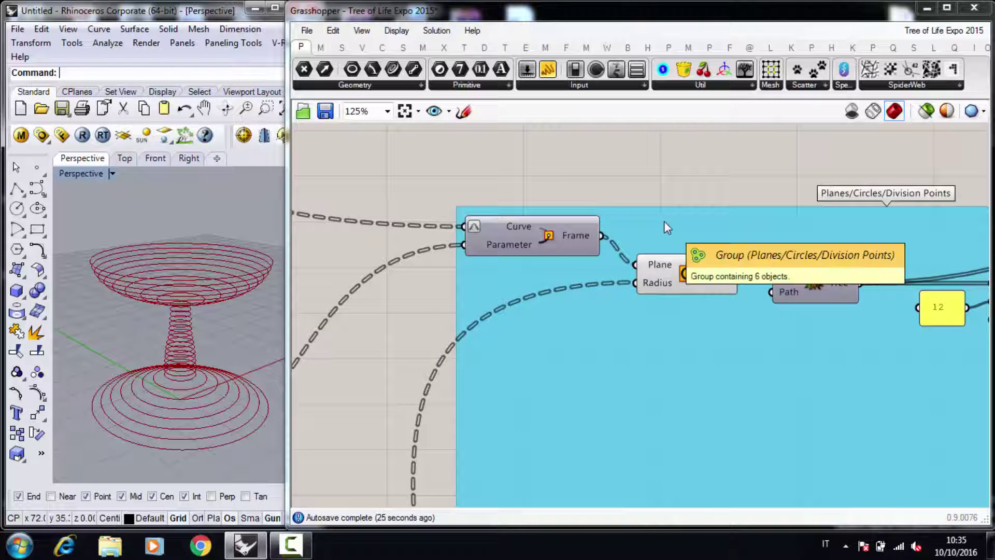
# Undo the curve edits until the three Radiuses Distribution graphs have their original shapes again
pyautogui.scroll(-5, 674, 179)
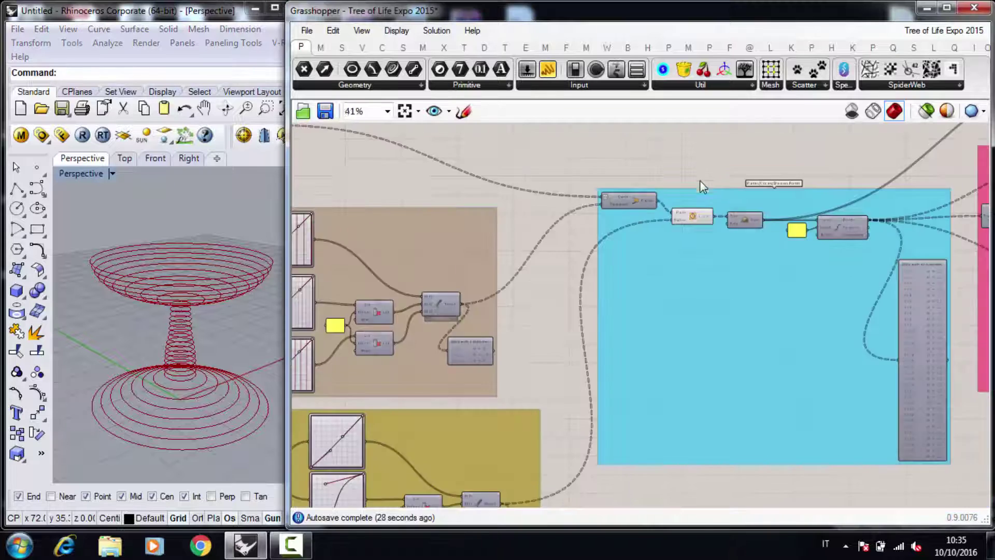
pyautogui.scroll(3, 439, 431)
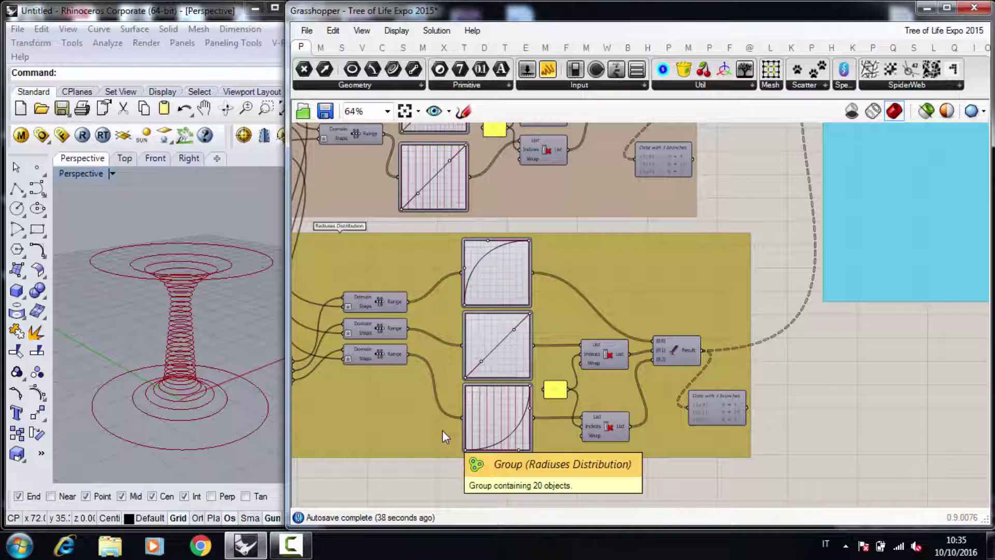
# Lock all three graph mappers in the Planes Distribution group
pyautogui.scroll(-2, 501, 386)
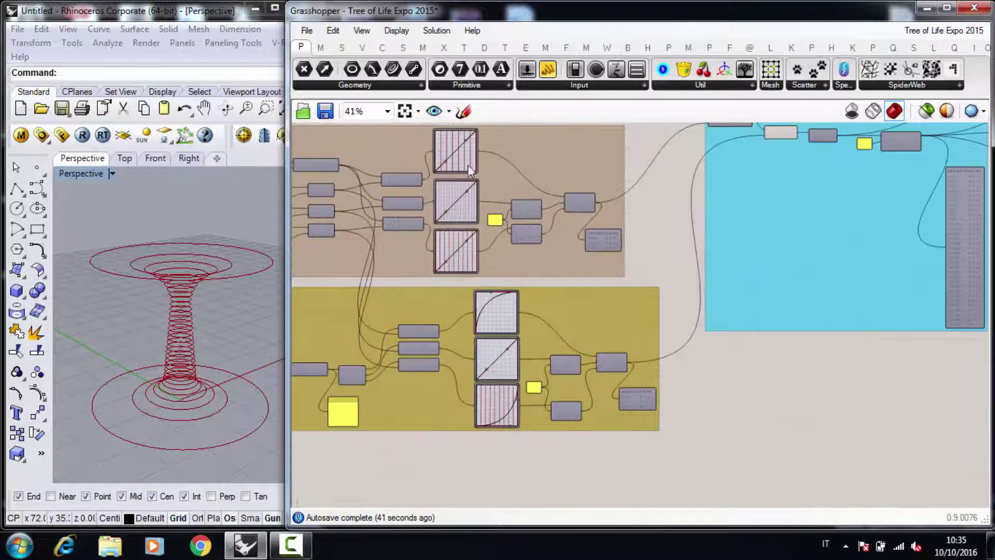
pyautogui.rightClick(468, 165)
pyautogui.click(500, 327)
pyautogui.rightClick(459, 209)
pyautogui.click(501, 379)
pyautogui.rightClick(465, 251)
pyautogui.click(505, 420)
# Lock all three graph mappers in the Radiuses Distribution group
pyautogui.rightClick(503, 321)
pyautogui.click(537, 457)
pyautogui.rightClick(508, 363)
pyautogui.click(535, 457)
pyautogui.rightClick(499, 404)
pyautogui.click(525, 457)
# Examine the tree and curve division components following Circle in the Planes/Circles/Division Points group
pyautogui.scroll(-3, 509, 425)
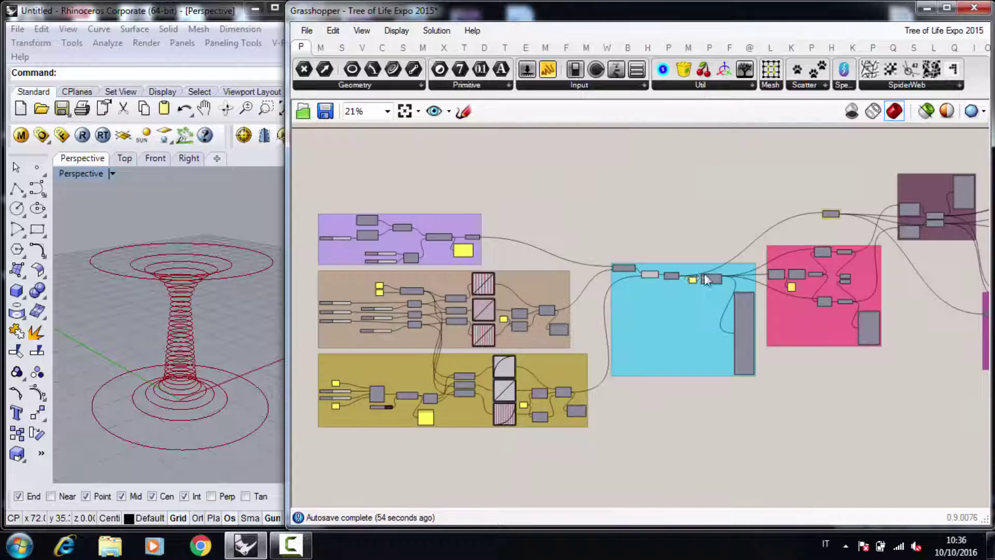
pyautogui.scroll(9, 672, 276)
pyautogui.scroll(-4, 466, 228)
pyautogui.scroll(1, 679, 339)
pyautogui.scroll(1, 534, 249)
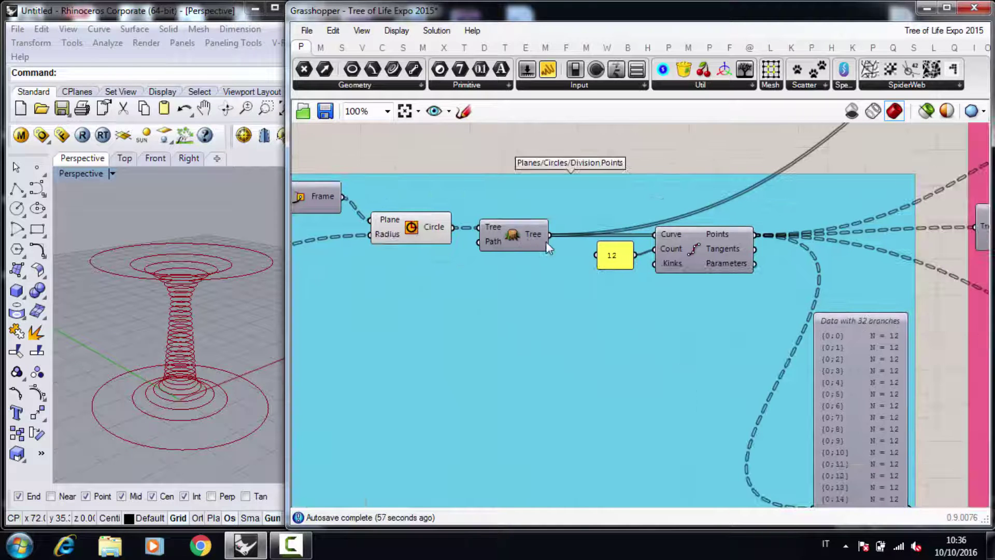
pyautogui.scroll(-2, 627, 272)
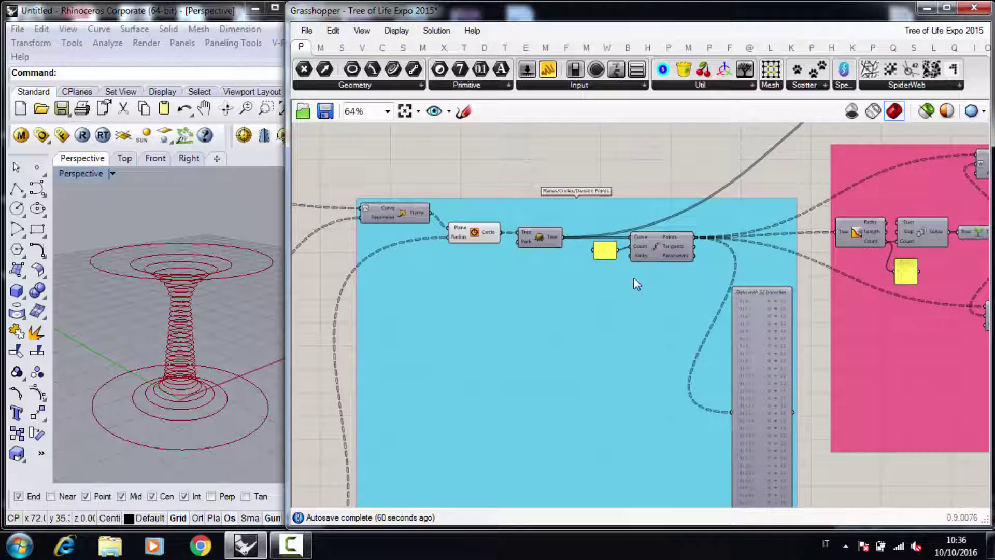
# Maximize the Grasshopper window and turn off the preview of the Circle component in the Planes/Circles/Division Points group
pyautogui.scroll(-1, 612, 282)
pyautogui.scroll(1, 490, 226)
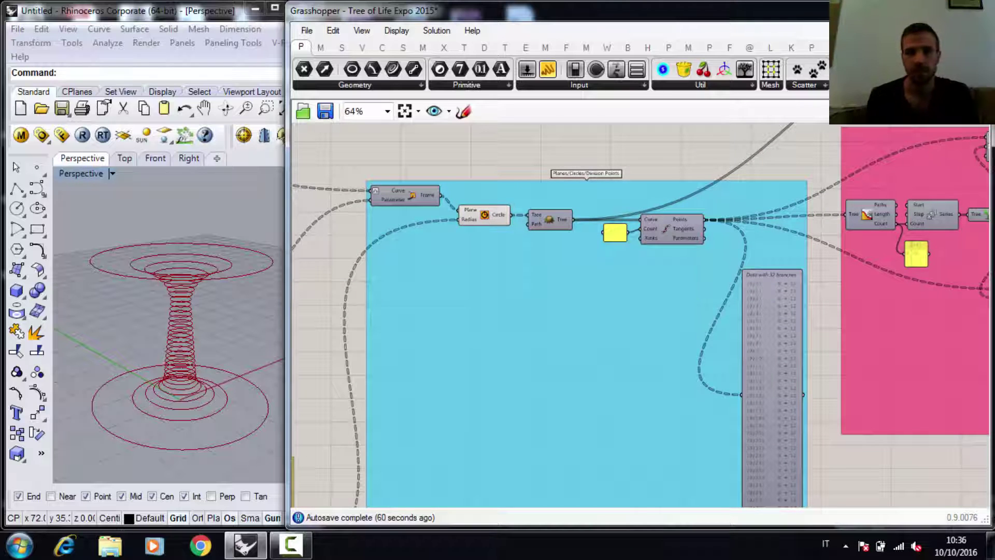
pyautogui.click(944, 8)
pyautogui.rightClick(196, 215)
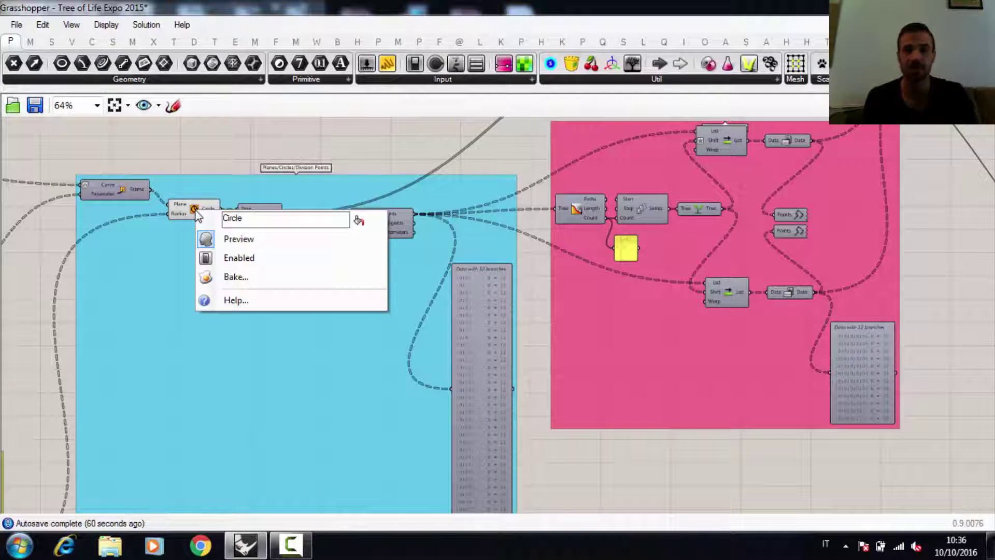
pyautogui.click(231, 171)
# Examine the Sorting Out Points components and compare the branch structures in the division points panel and the sorted points panel
pyautogui.scroll(3, 296, 165)
pyautogui.moveTo(662, 394); pyautogui.dragTo(613, 265, button='right')
pyautogui.scroll(-1, 614, 292)
pyautogui.moveTo(615, 305); pyautogui.dragTo(590, 284, button='right')
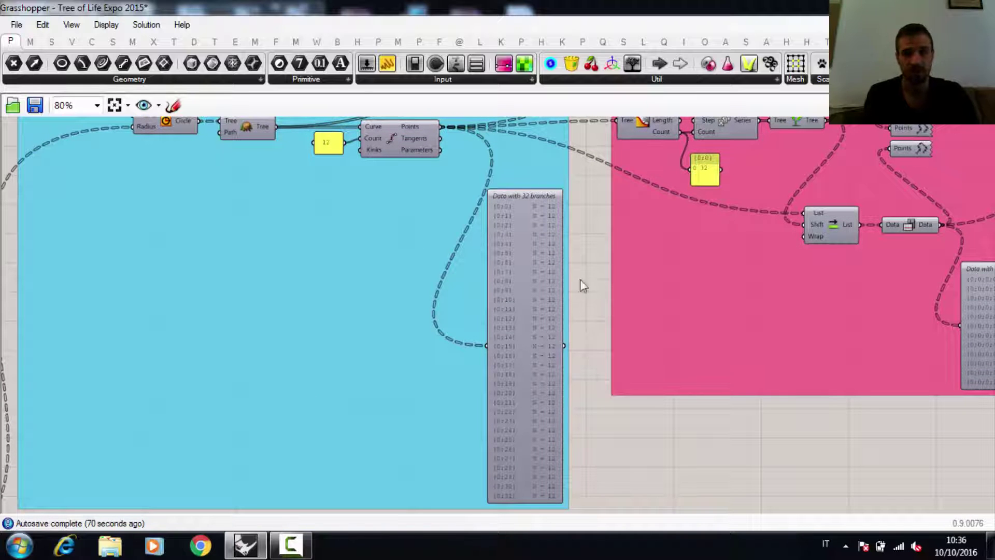
pyautogui.moveTo(686, 453); pyautogui.dragTo(544, 507, button='right')
pyautogui.moveTo(664, 472); pyautogui.dragTo(528, 539, button='right')
pyautogui.moveTo(544, 143); pyautogui.dragTo(433, 163, button='right')
pyautogui.scroll(-2, 430, 187)
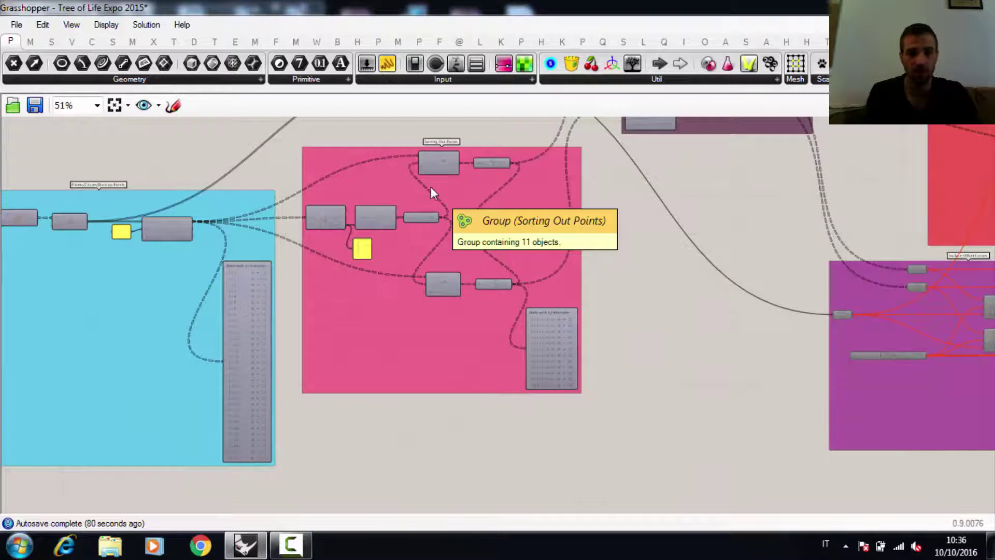
pyautogui.scroll(1, 431, 187)
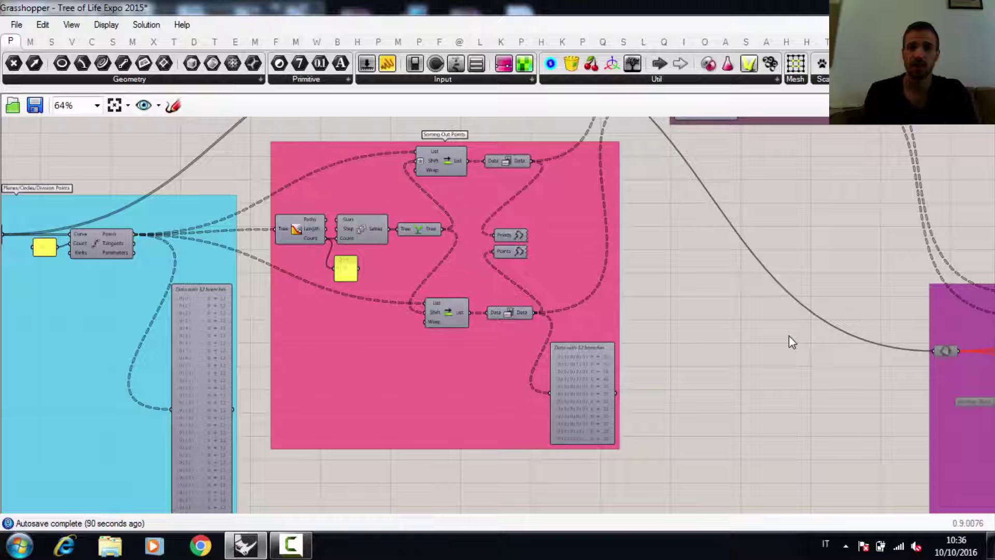
pyautogui.moveTo(655, 420); pyautogui.dragTo(652, 389, button='right')
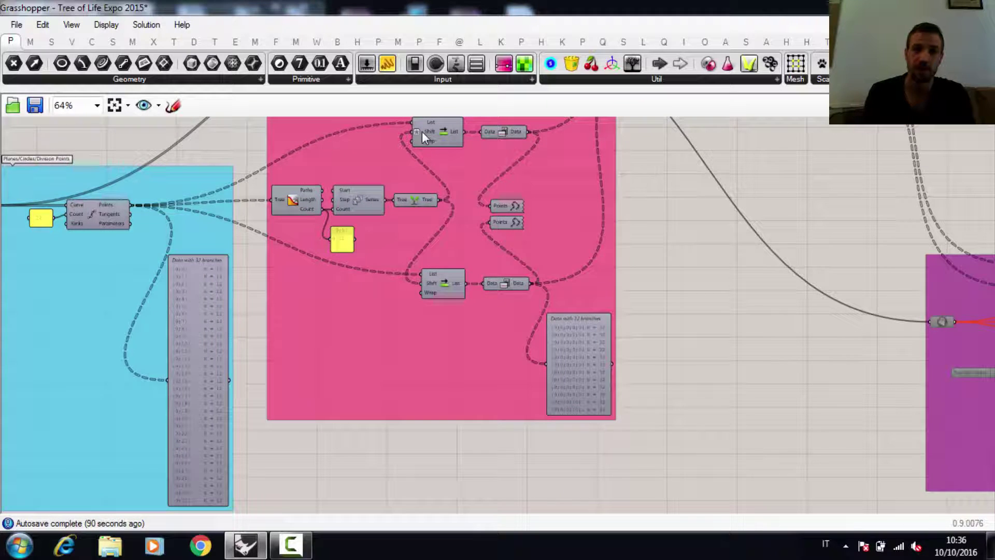
pyautogui.moveTo(422, 131)
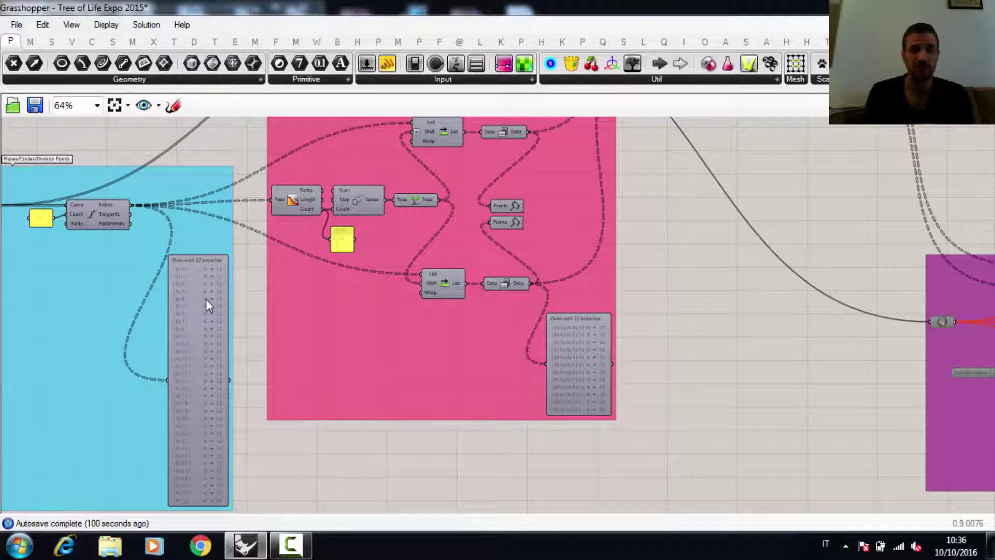
pyautogui.scroll(5, 207, 299)
pyautogui.scroll(-5, 186, 282)
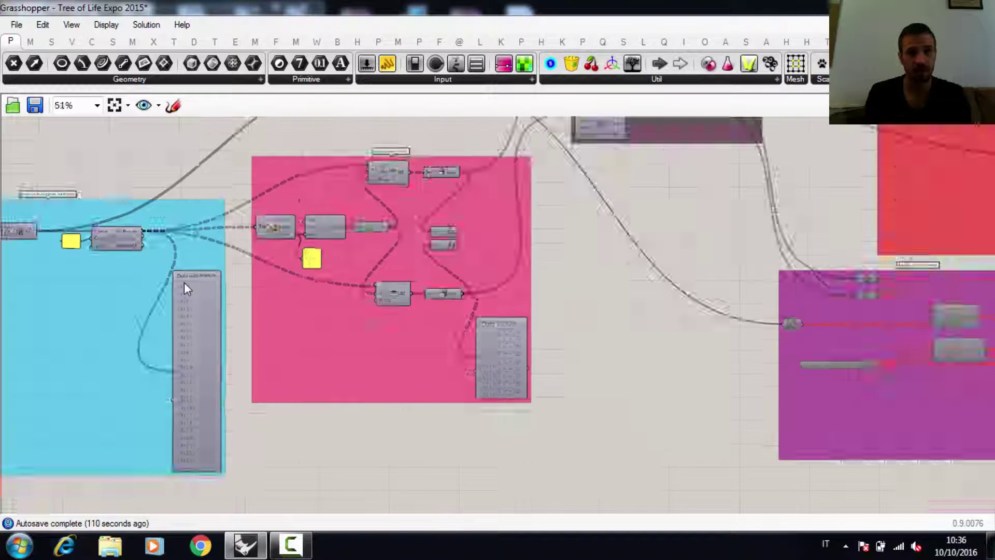
pyautogui.scroll(6, 508, 331)
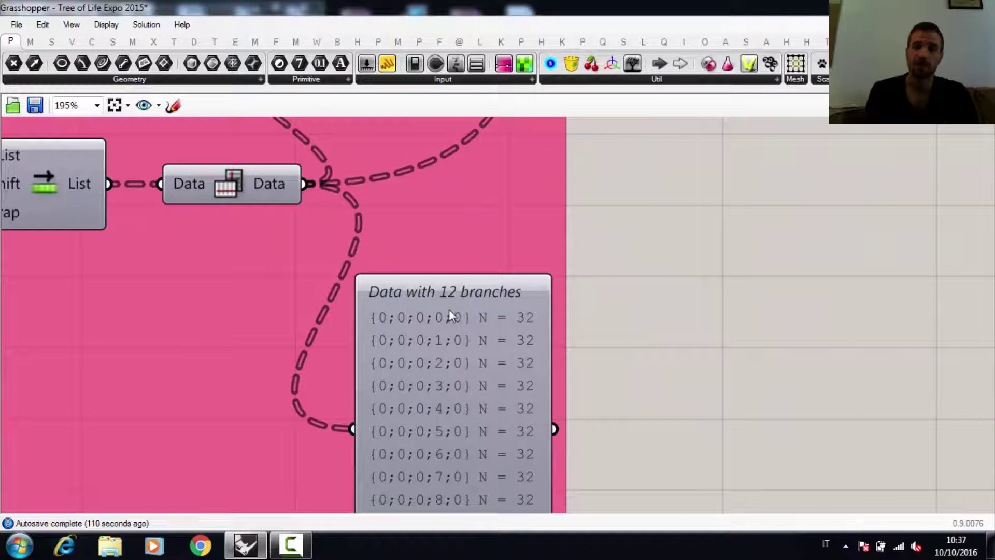
pyautogui.scroll(-7, 449, 309)
pyautogui.scroll(3, 467, 249)
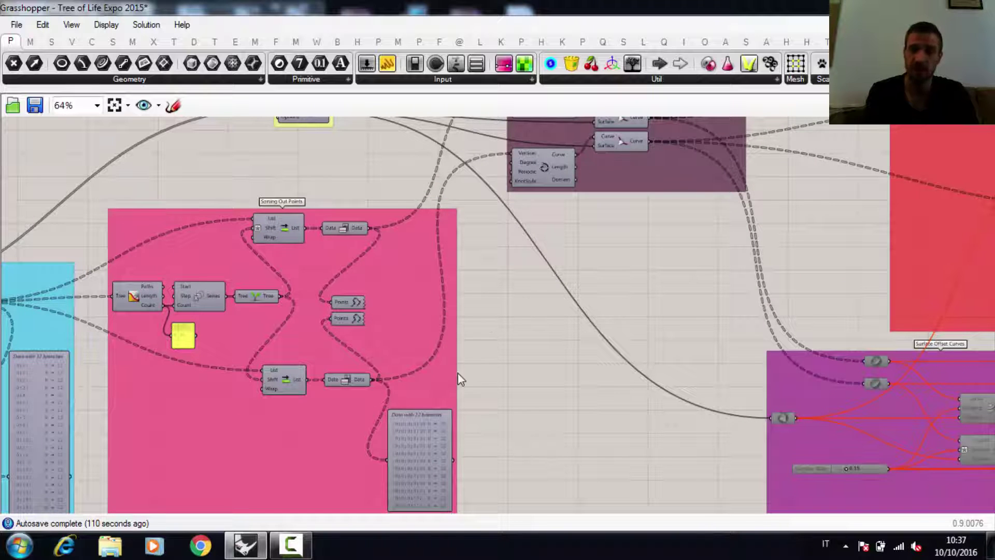
# Turn on the previews of both Interpolate components and restore the Grasshopper window beside the Rhino viewport
pyautogui.scroll(-3, 458, 372)
pyautogui.scroll(3, 442, 269)
pyautogui.scroll(-2, 431, 291)
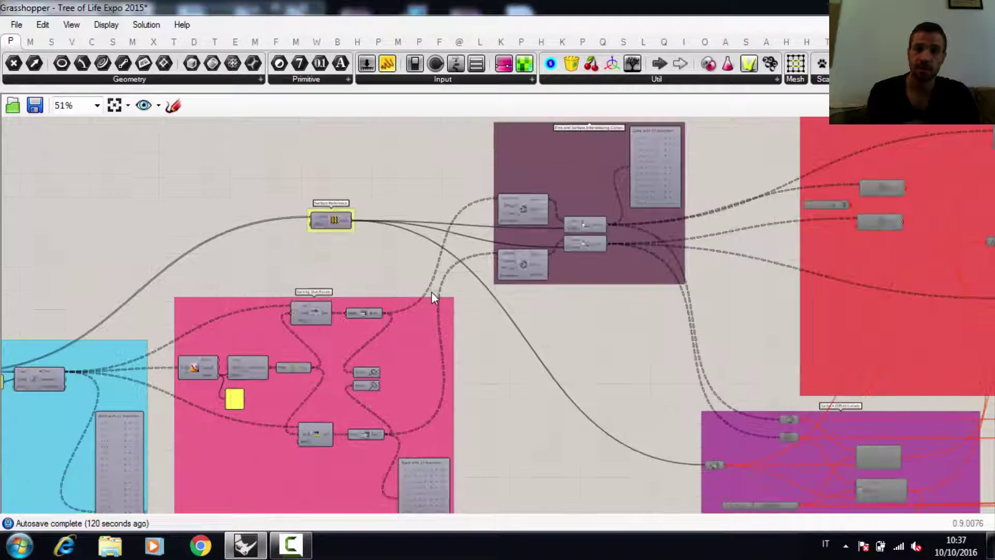
pyautogui.scroll(5, 524, 238)
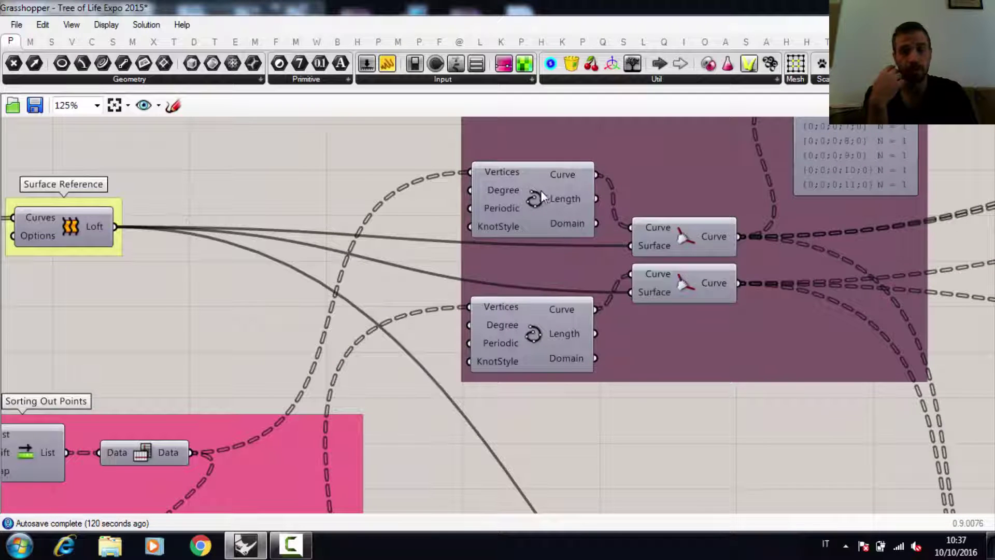
pyautogui.rightClick(542, 196)
pyautogui.rightClick(543, 337)
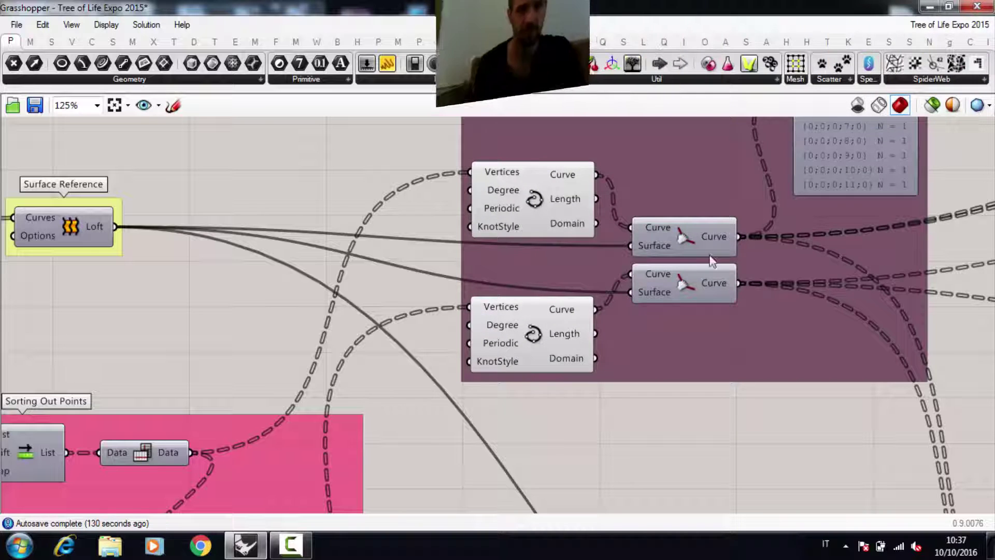
pyautogui.click(949, 7)
pyautogui.moveTo(217, 353); pyautogui.dragTo(172, 358, button='right')
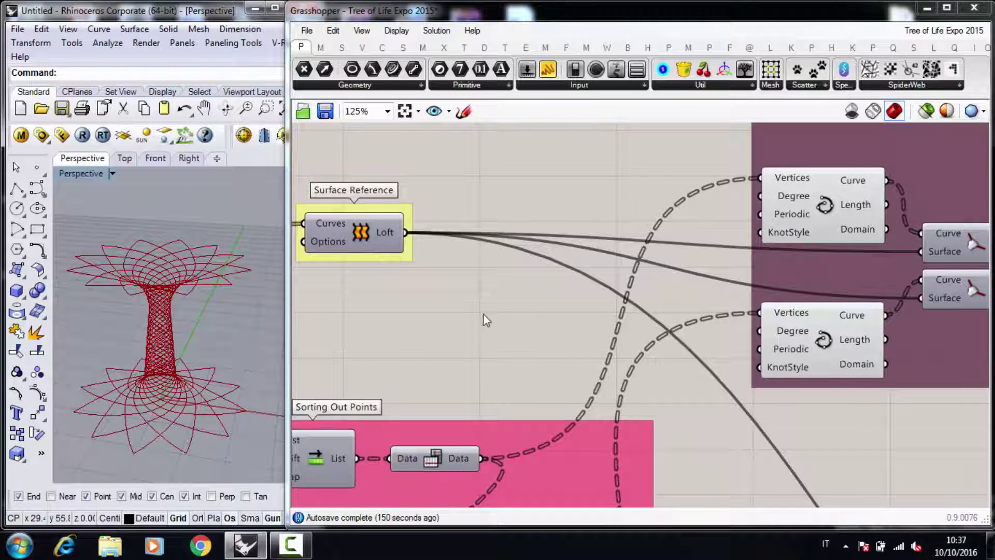
# Turn off the previews of both Interpolate components fed by the Sorting Out Points group
pyautogui.scroll(-5, 482, 313)
pyautogui.scroll(3, 499, 405)
pyautogui.rightClick(721, 167)
pyautogui.click(753, 194)
pyautogui.rightClick(725, 254)
pyautogui.click(753, 283)
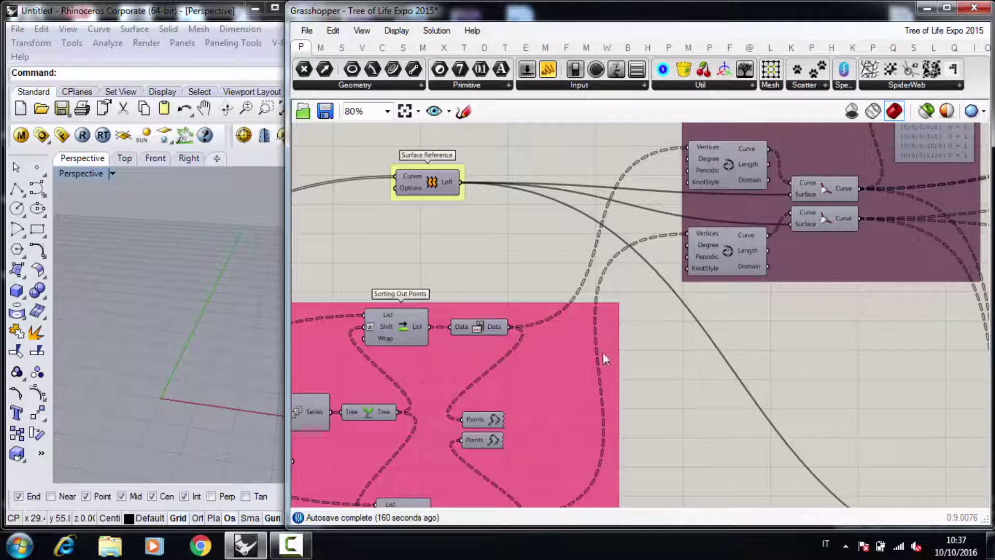
# Turn on the preview of the upper Points component in the Sorting Out Points group to show the point order arrows
pyautogui.rightClick(487, 415)
pyautogui.click(533, 450)
pyautogui.moveTo(209, 362); pyautogui.dragTo(153, 369, button='right')
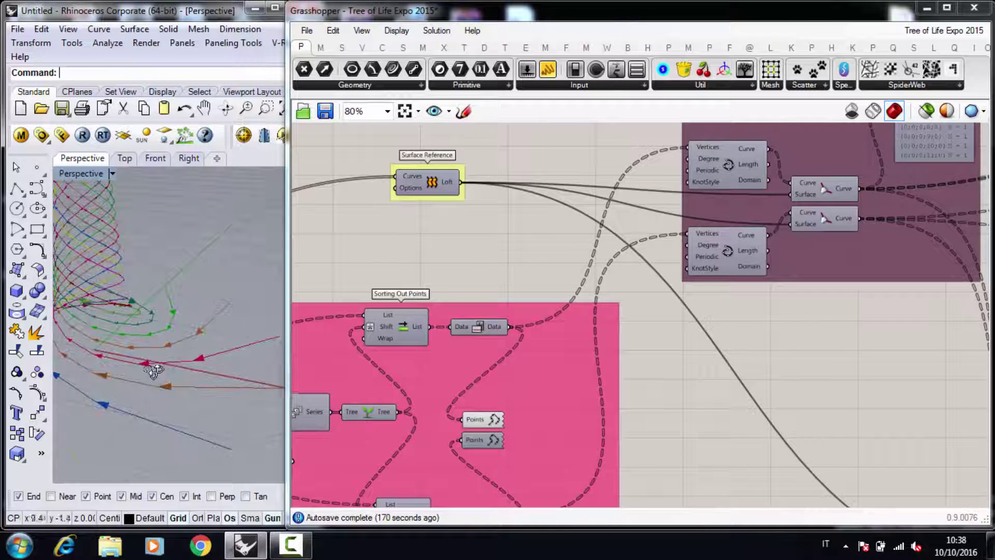
# Turn on the Circle component's preview and examine the point order arrows against the trunk circles
pyautogui.scroll(-4, 571, 305)
pyautogui.scroll(5, 377, 355)
pyautogui.rightClick(345, 336)
pyautogui.click(406, 371)
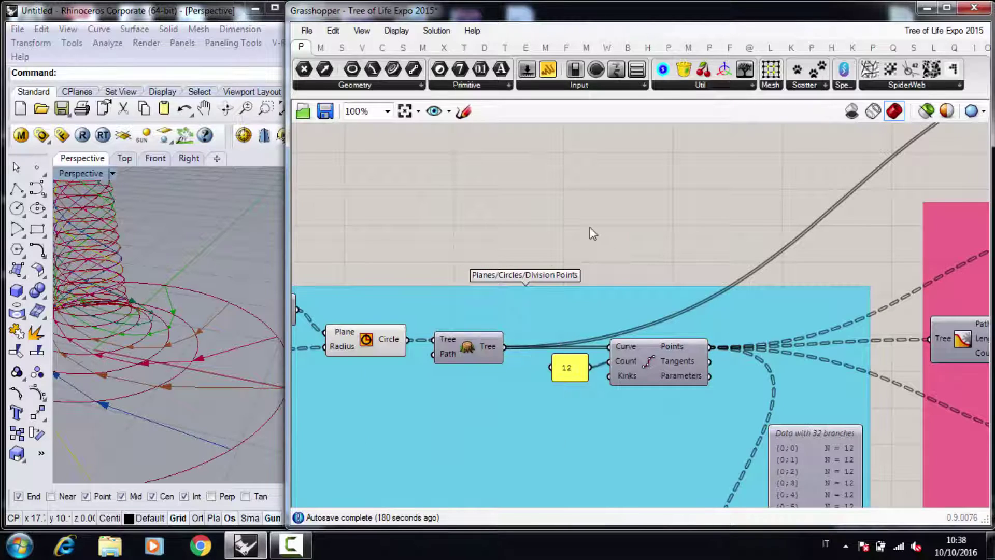
pyautogui.scroll(-4, 593, 233)
pyautogui.scroll(5, 851, 255)
pyautogui.scroll(-3, 250, 276)
pyautogui.scroll(8, 177, 287)
pyautogui.moveTo(207, 365); pyautogui.dragTo(139, 301, button='right')
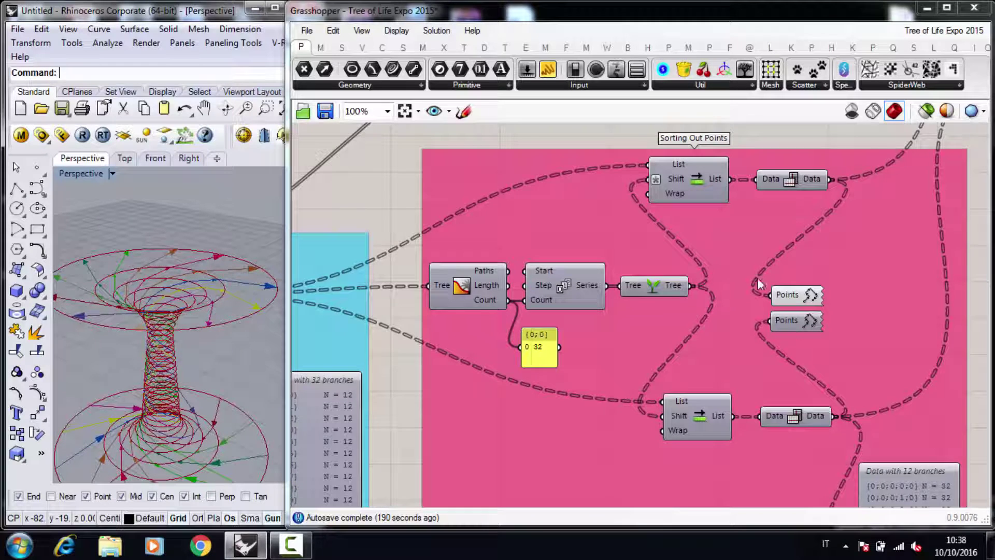
# Turn off the preview of the Circle component in the Planes/Circles/Division Points group
pyautogui.scroll(-5, 549, 283)
pyautogui.scroll(4, 321, 277)
pyautogui.rightClick(318, 275)
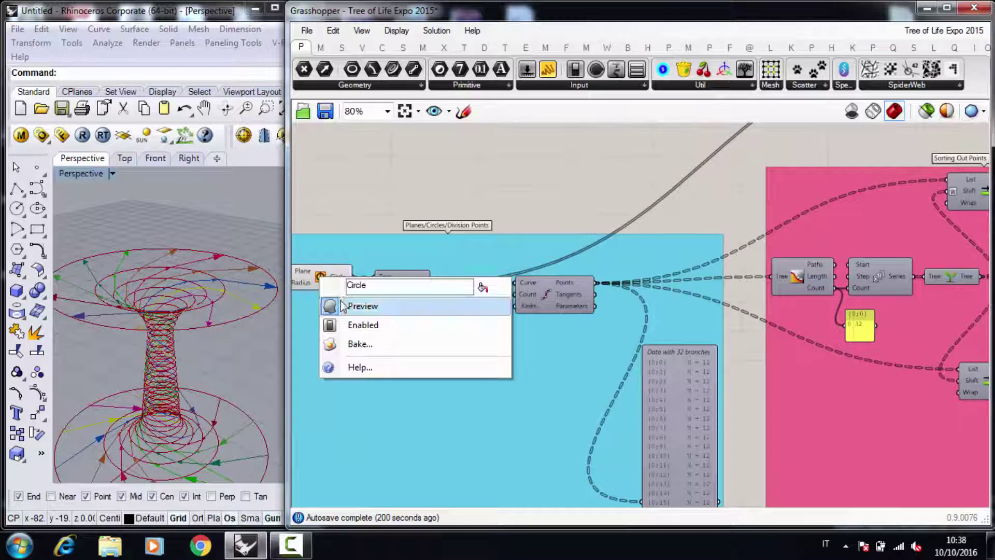
pyautogui.click(342, 304)
# Turn on the preview of the Surface Reference Loft and view the trunk from the front
pyautogui.scroll(-4, 409, 306)
pyautogui.scroll(5, 719, 181)
pyautogui.rightClick(498, 250)
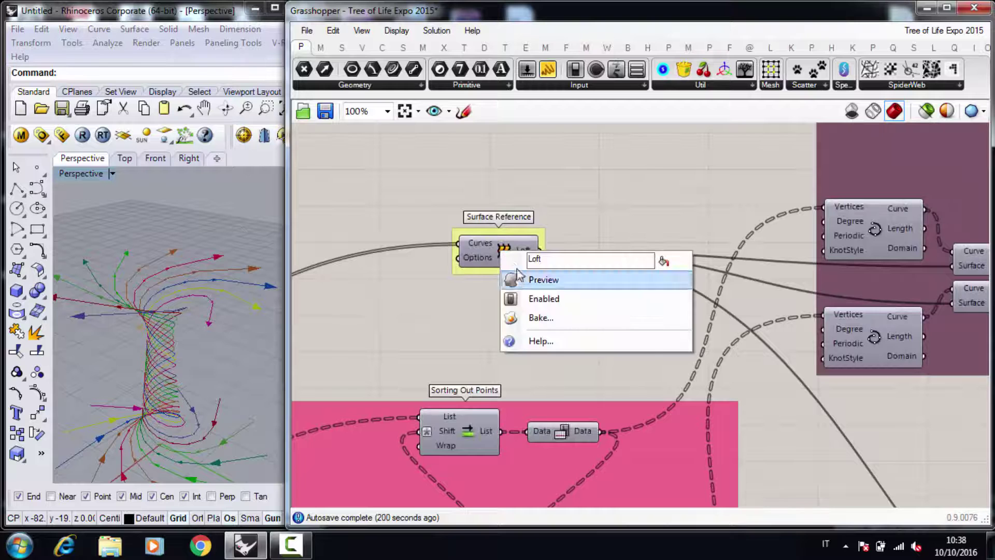
pyautogui.click(522, 278)
pyautogui.moveTo(260, 347); pyautogui.dragTo(212, 259, button='right')
pyautogui.click(155, 159)
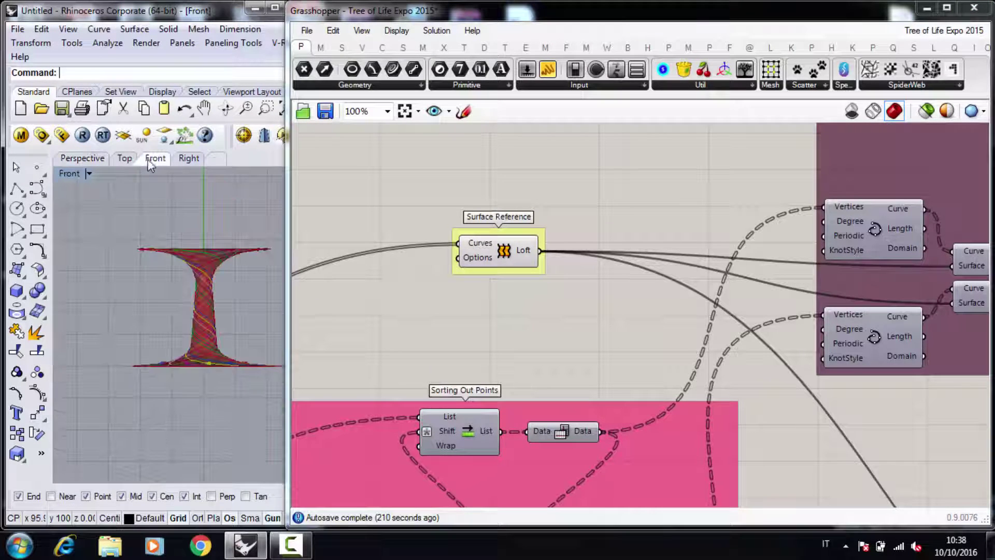
pyautogui.moveTo(193, 293); pyautogui.dragTo(164, 316, button='right')
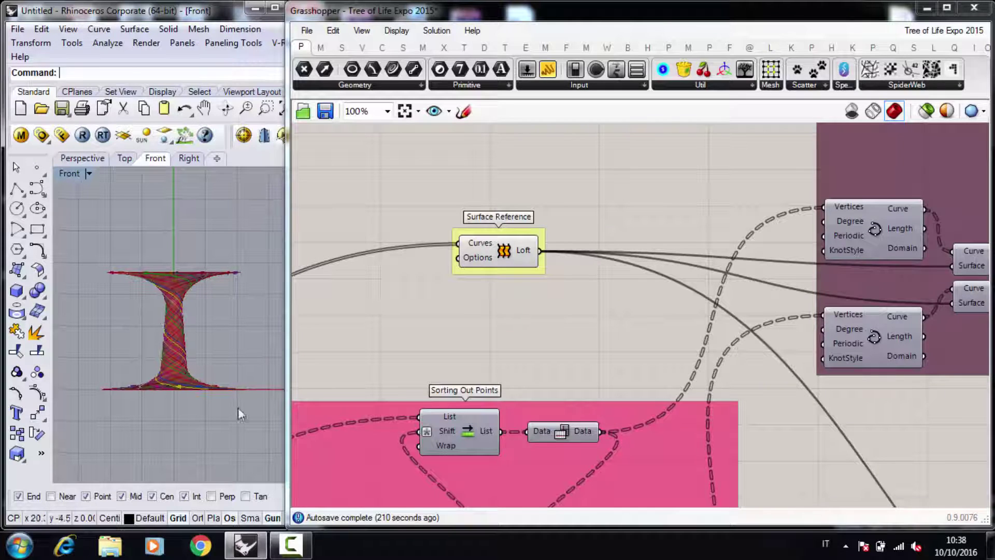
pyautogui.scroll(2, 218, 363)
# Turn on the preview of the lower Points component in Sorting Out Points and view the model from the top
pyautogui.scroll(-3, 564, 342)
pyautogui.scroll(2, 564, 337)
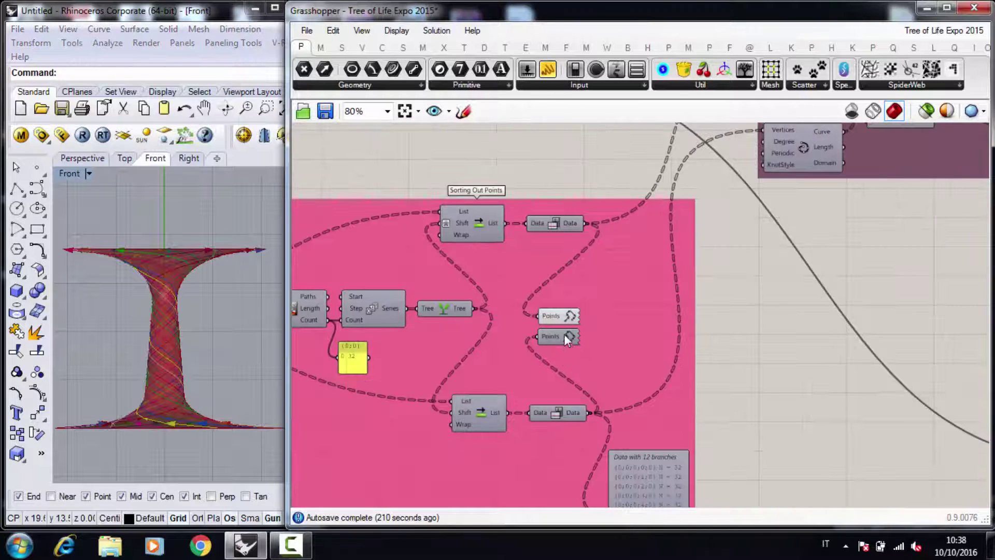
pyautogui.rightClick(556, 335)
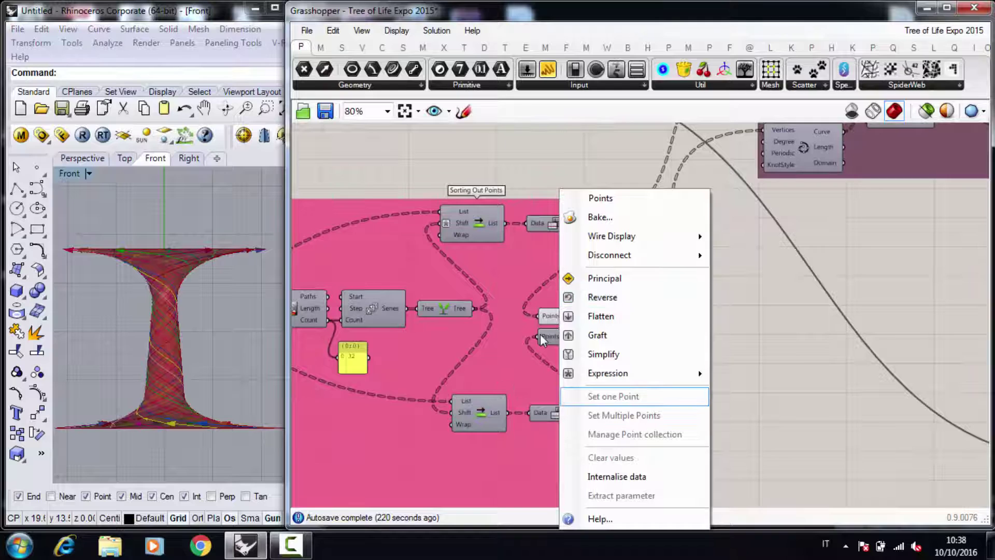
pyautogui.click(776, 359)
pyautogui.rightClick(571, 335)
pyautogui.click(613, 364)
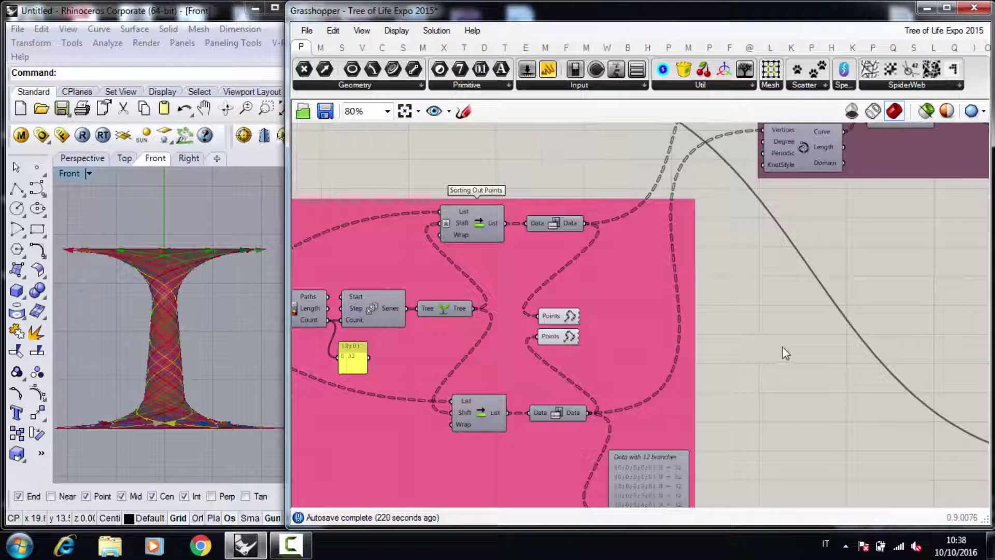
pyautogui.moveTo(178, 306); pyautogui.dragTo(196, 322, button='right')
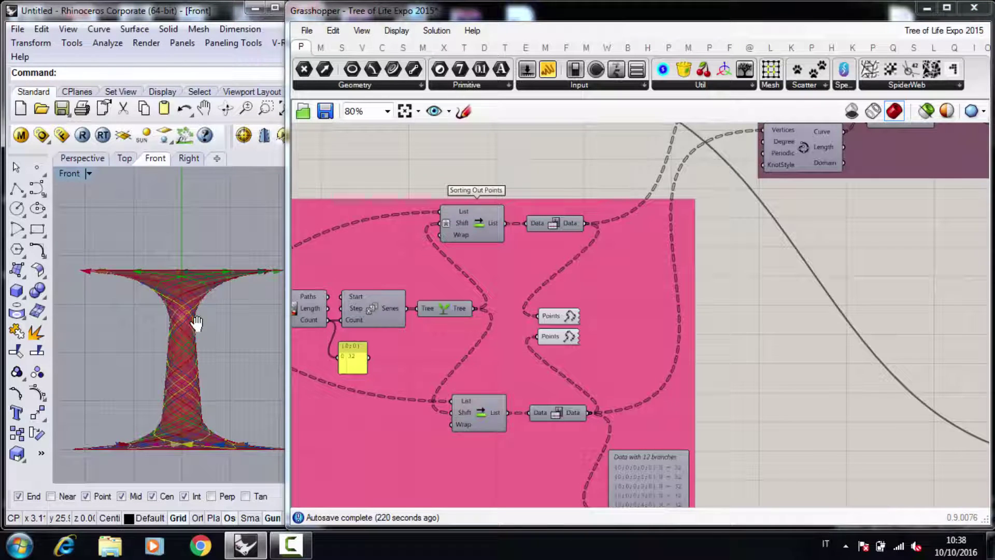
pyautogui.click(125, 159)
# Turn off the Surface Reference Loft preview and return to the perspective view of the point order arrows
pyautogui.scroll(-2, 518, 181)
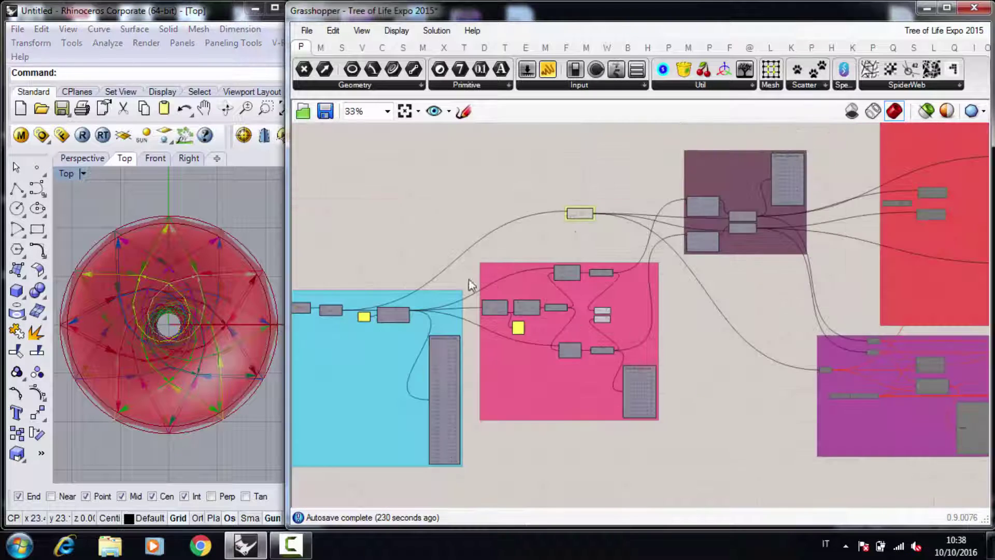
pyautogui.scroll(2, 565, 206)
pyautogui.rightClick(562, 205)
pyautogui.click(612, 234)
pyautogui.scroll(3, 184, 320)
pyautogui.scroll(-3, 188, 316)
pyautogui.click(83, 159)
pyautogui.moveTo(169, 271); pyautogui.dragTo(173, 304, button='right')
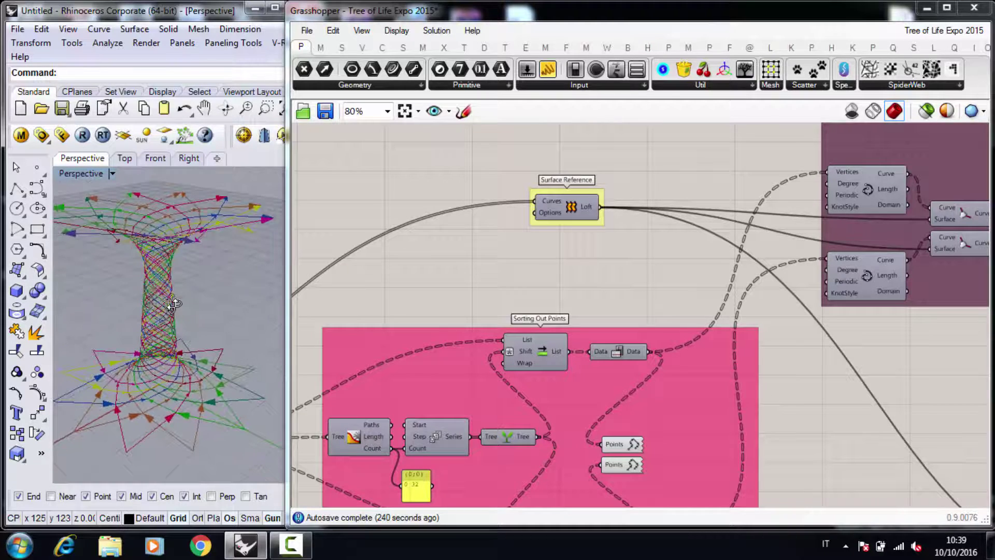
# Select both Points components in the Sorting Out Points group and turn off their previews
pyautogui.moveTo(548, 262); pyautogui.dragTo(531, 237, button='right')
pyautogui.moveTo(556, 273); pyautogui.dragTo(634, 400)
pyautogui.rightClick(779, 225)
pyautogui.click(836, 259)
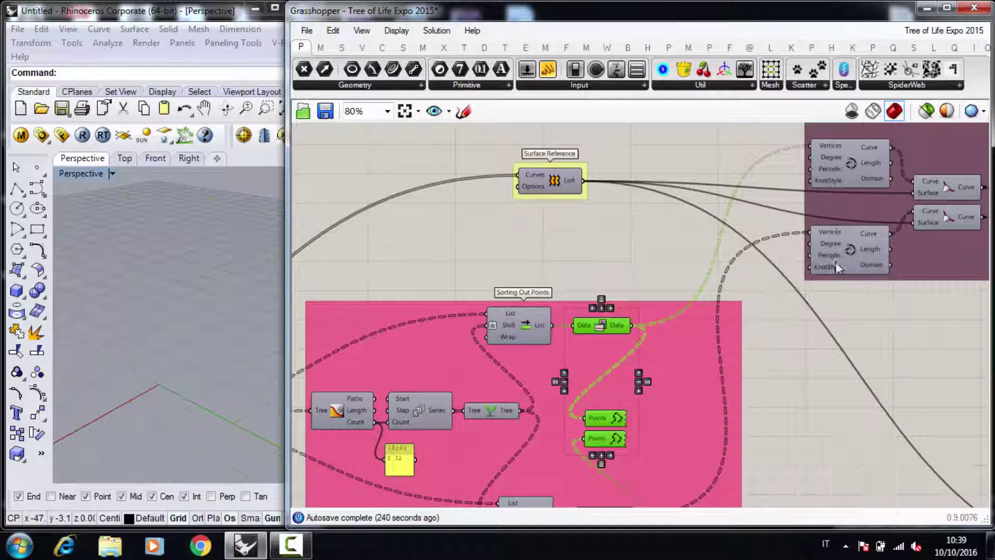
# Turn on the previews of both Interpolate components, check the curves in the top view and return to perspective
pyautogui.rightClick(855, 265)
pyautogui.click(881, 283)
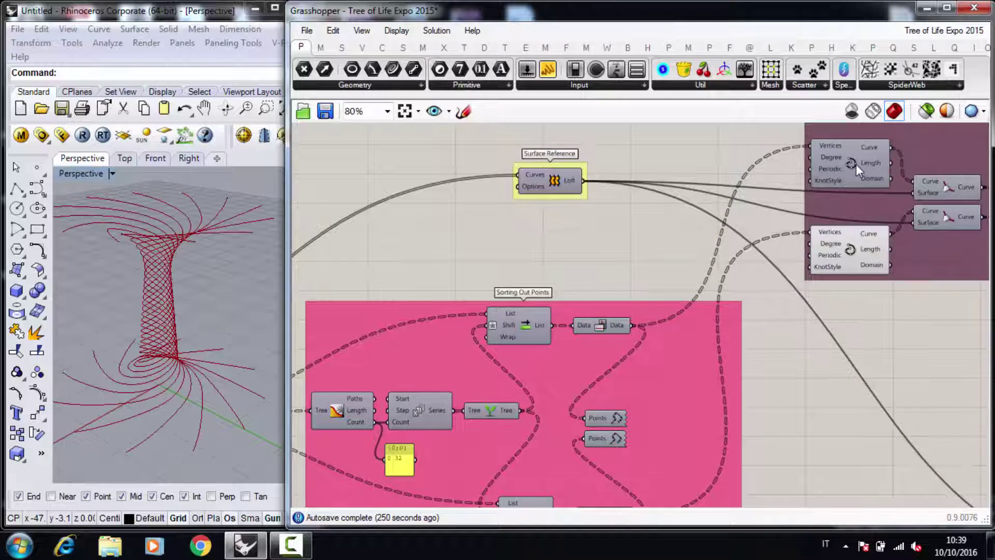
pyautogui.rightClick(856, 163)
pyautogui.click(879, 186)
pyautogui.moveTo(264, 280); pyautogui.dragTo(214, 296, button='right')
pyautogui.click(124, 159)
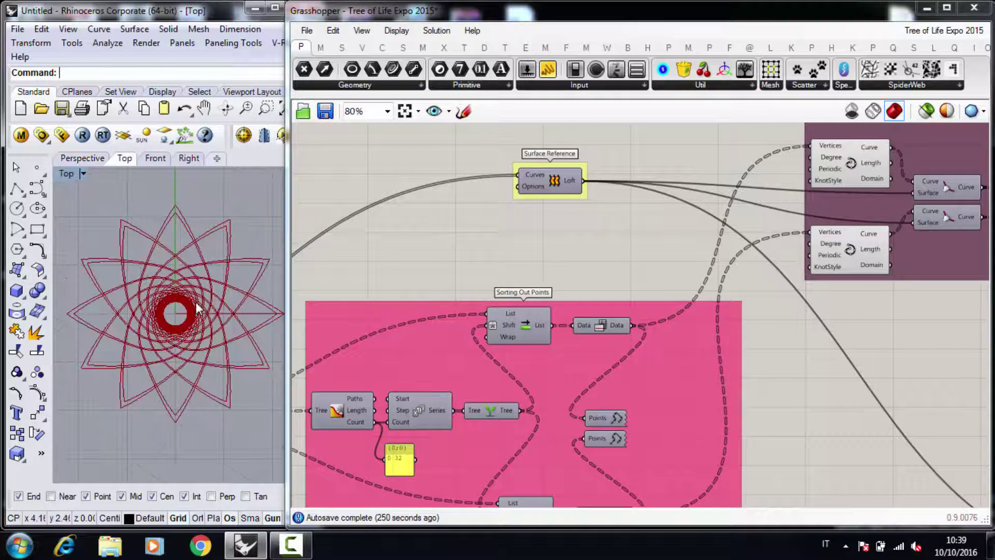
pyautogui.click(88, 161)
# Turn on the Surface Reference Loft preview and examine how closely the interpolated curves follow the surface in perspective
pyautogui.scroll(-3, 201, 309)
pyautogui.scroll(2, 190, 300)
pyautogui.click(497, 217)
pyautogui.scroll(-2, 478, 251)
pyautogui.scroll(3, 737, 228)
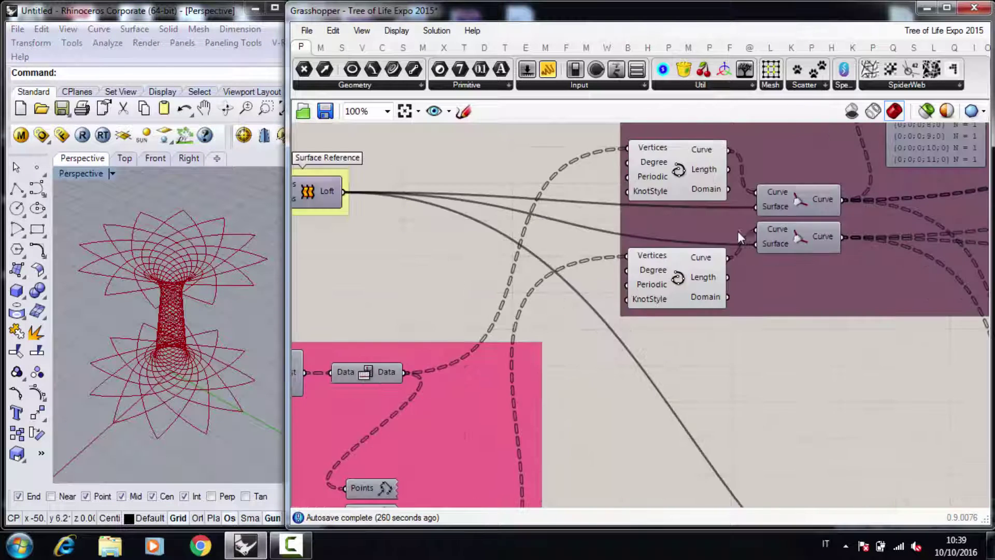
pyautogui.scroll(-3, 578, 286)
pyautogui.scroll(2, 652, 220)
pyautogui.rightClick(322, 259)
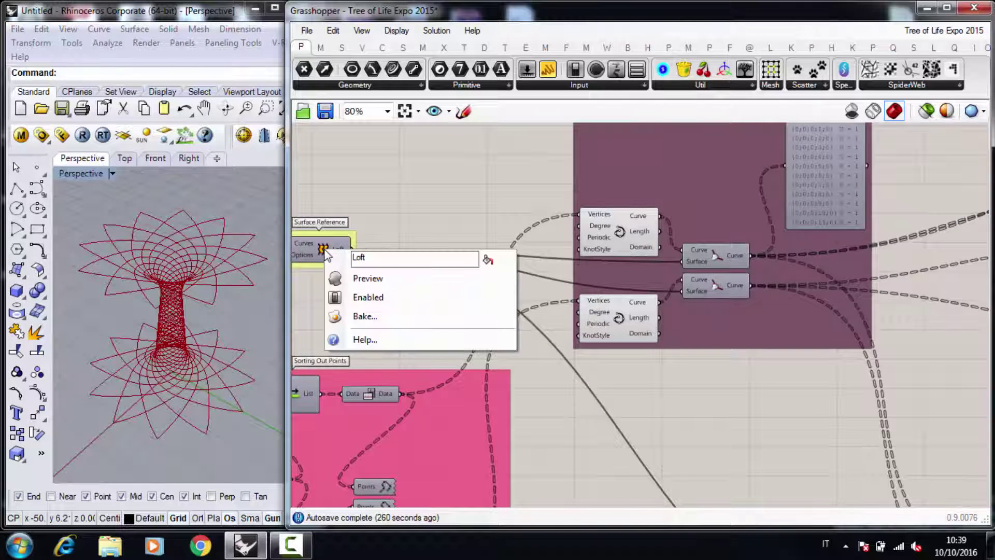
pyautogui.click(367, 279)
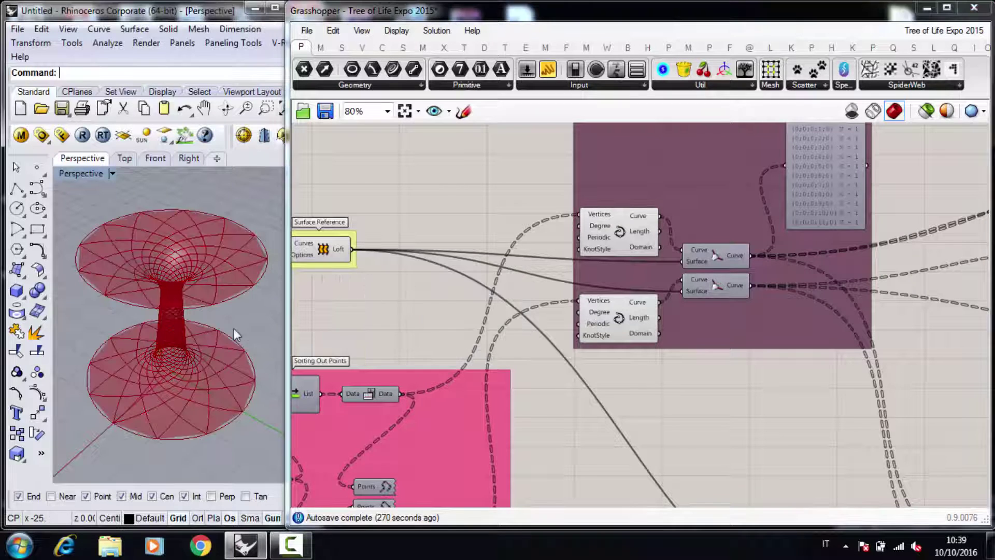
pyautogui.scroll(5, 234, 328)
pyautogui.moveTo(214, 237); pyautogui.dragTo(216, 310, button='right')
pyautogui.scroll(5, 245, 247)
pyautogui.moveTo(244, 247); pyautogui.dragTo(193, 313, button='right')
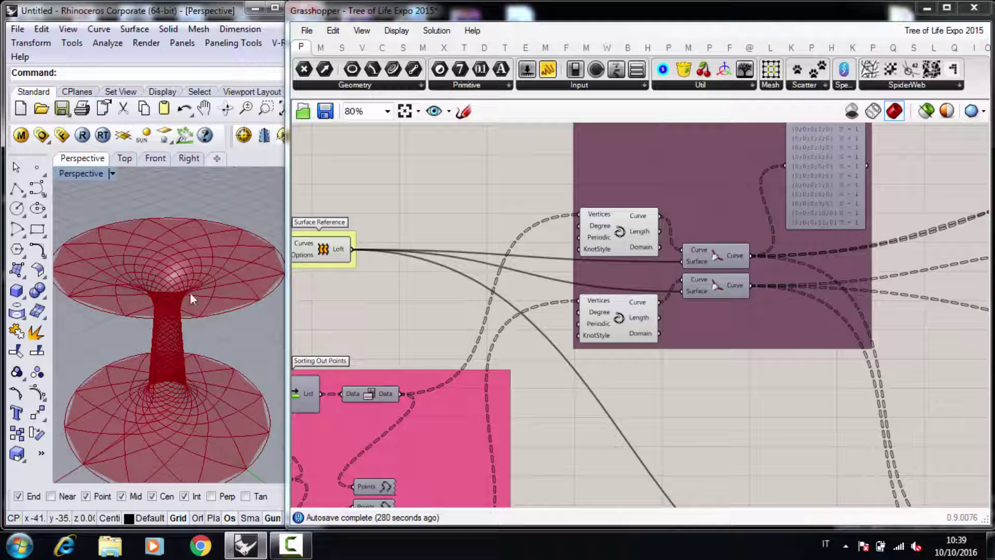
# Turn on the previews of both components with Curve and Surface inputs in the Free and Surface Interweaving Curves group, and turn off both Interpolate previews
pyautogui.rightClick(718, 256)
pyautogui.click(753, 283)
pyautogui.rightClick(705, 279)
pyautogui.click(651, 377)
pyautogui.moveTo(555, 402); pyautogui.dragTo(677, 179)
pyautogui.rightClick(689, 224)
pyautogui.click(725, 258)
# Examine in the perspective view how the surface-bound curves lie on the Surface Reference loft
pyautogui.moveTo(223, 376); pyautogui.dragTo(228, 303, button='right')
pyautogui.scroll(8, 247, 233)
pyautogui.moveTo(245, 234); pyautogui.dragTo(181, 282, button='right')
pyautogui.scroll(-6, 207, 259)
pyautogui.scroll(4, 197, 292)
pyautogui.scroll(-5, 171, 306)
pyautogui.moveTo(177, 339); pyautogui.dragTo(167, 266, button='right')
# Turn off the preview of the Surface Reference Loft component
pyautogui.click(741, 389)
pyautogui.scroll(-5, 741, 388)
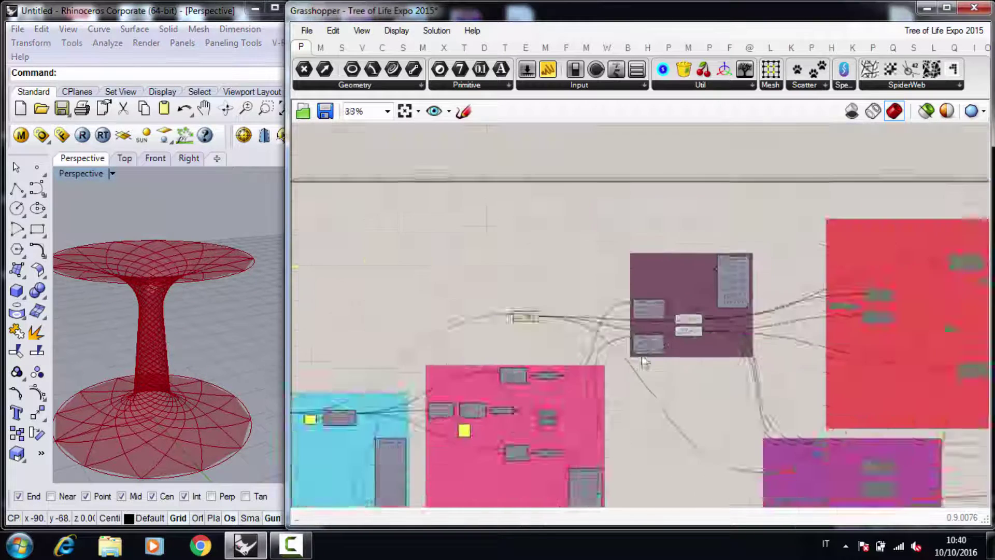
pyautogui.scroll(3, 550, 321)
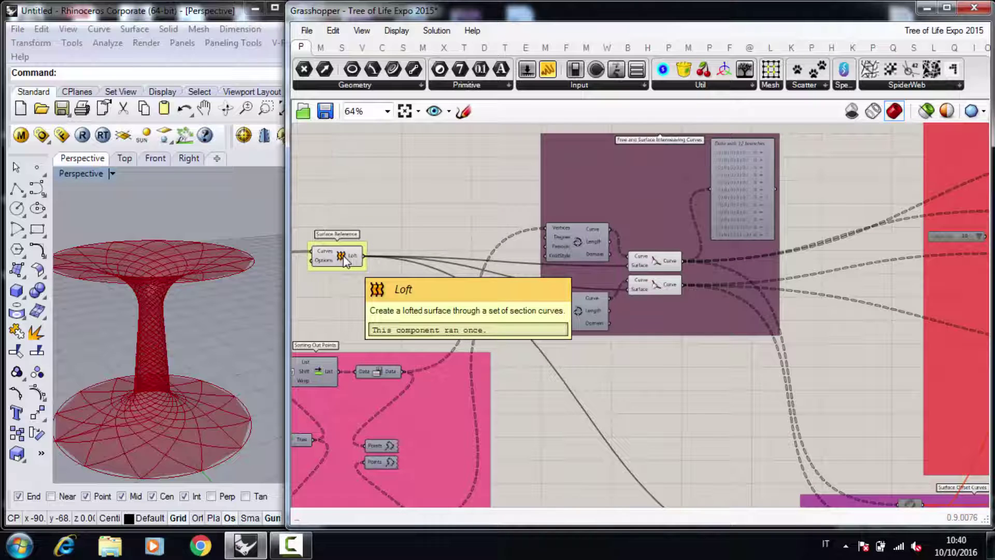
pyautogui.rightClick(345, 262)
pyautogui.click(379, 286)
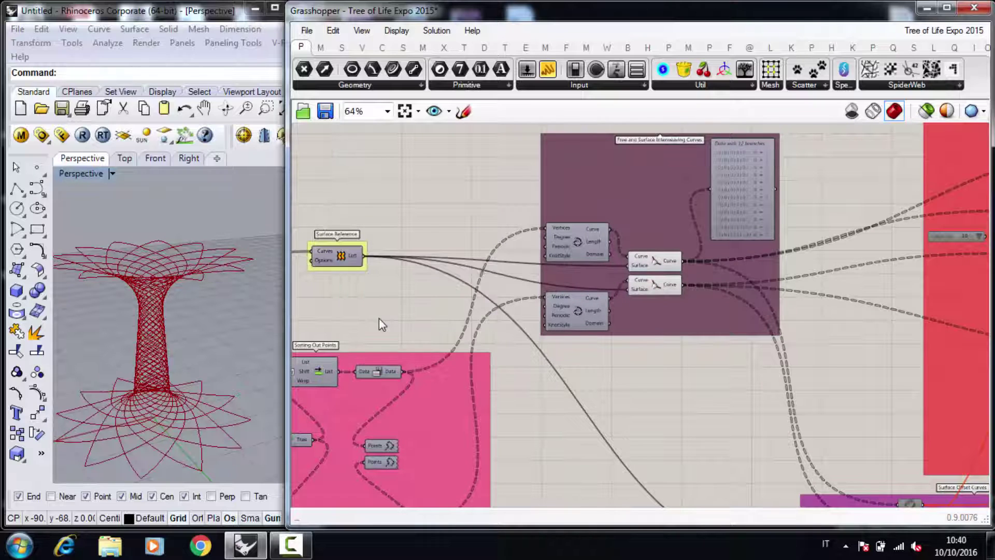
# Select the downstream components, including those in the red and purple groups, and enable them
pyautogui.scroll(-3, 392, 291)
pyautogui.scroll(-2, 505, 222)
pyautogui.moveTo(507, 201); pyautogui.dragTo(964, 476)
pyautogui.rightClick(640, 224)
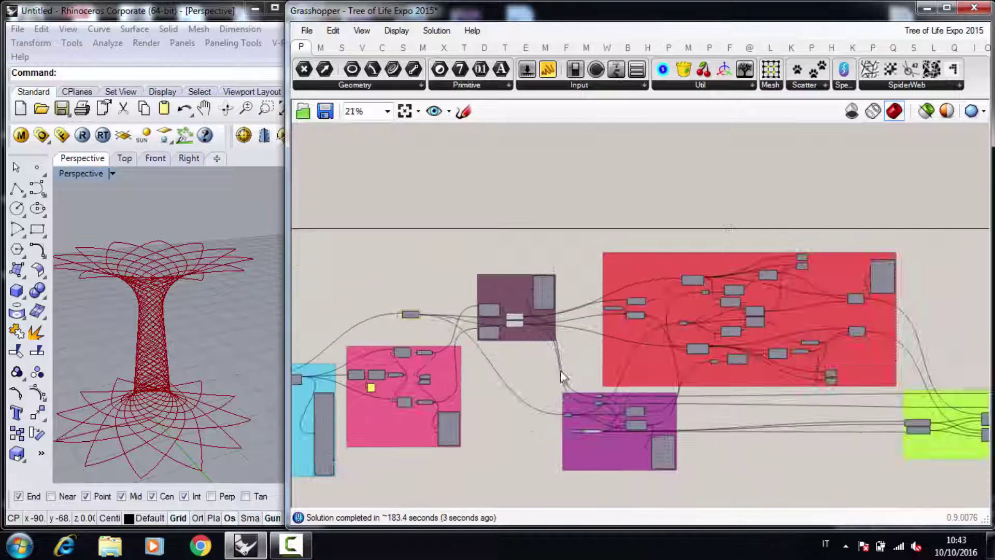
# Enlarge the canvas window and examine the Surface Offset Curves group, comparing its data paths with those of the Free and Surface Interweaving Curves group
pyautogui.click(946, 8)
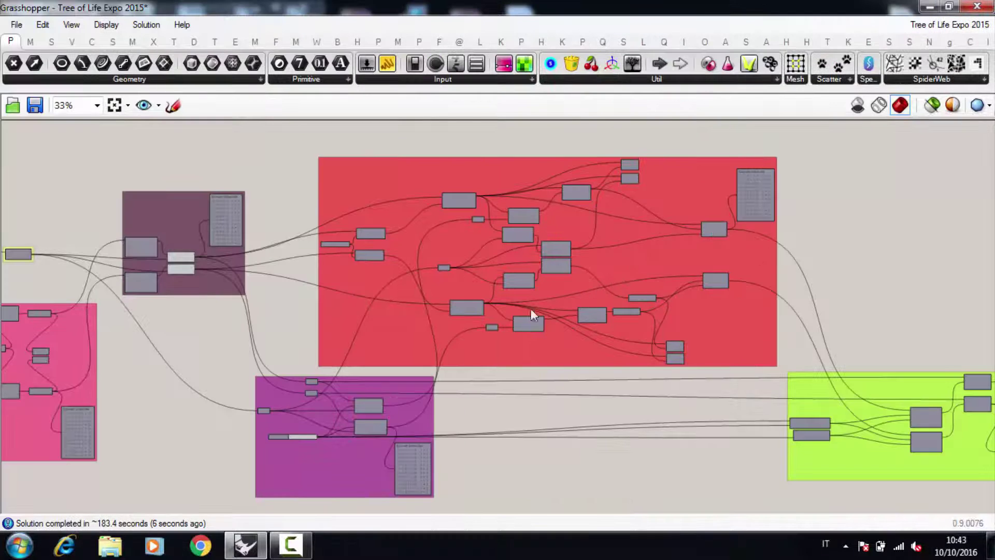
pyautogui.scroll(8, 293, 394)
pyautogui.scroll(-1, 394, 283)
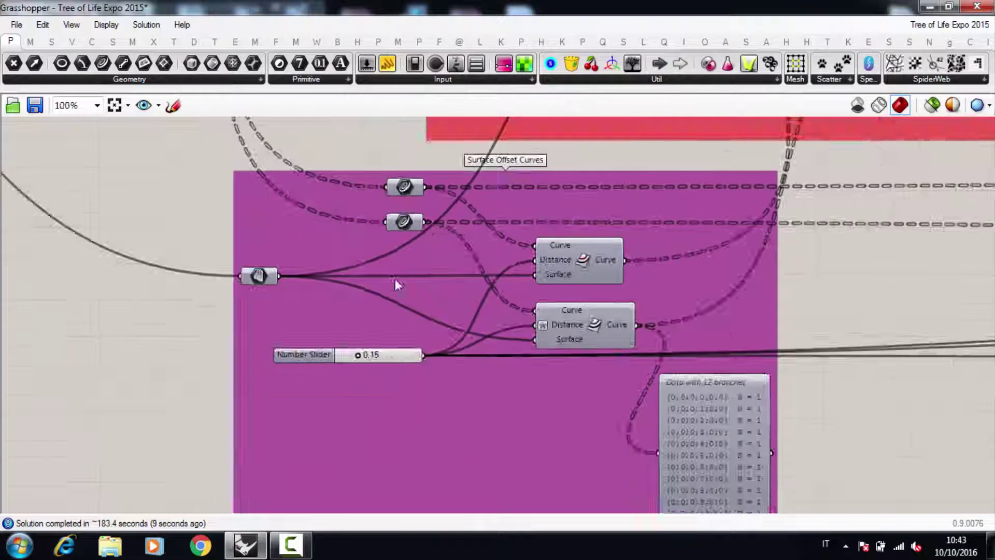
pyautogui.scroll(1, 395, 278)
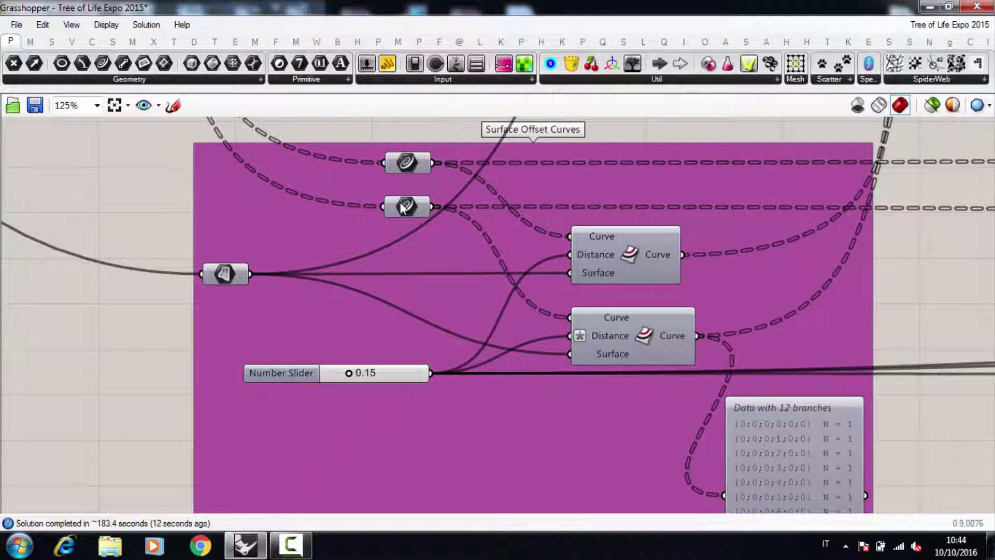
pyautogui.scroll(-1, 156, 200)
pyautogui.moveTo(210, 243)
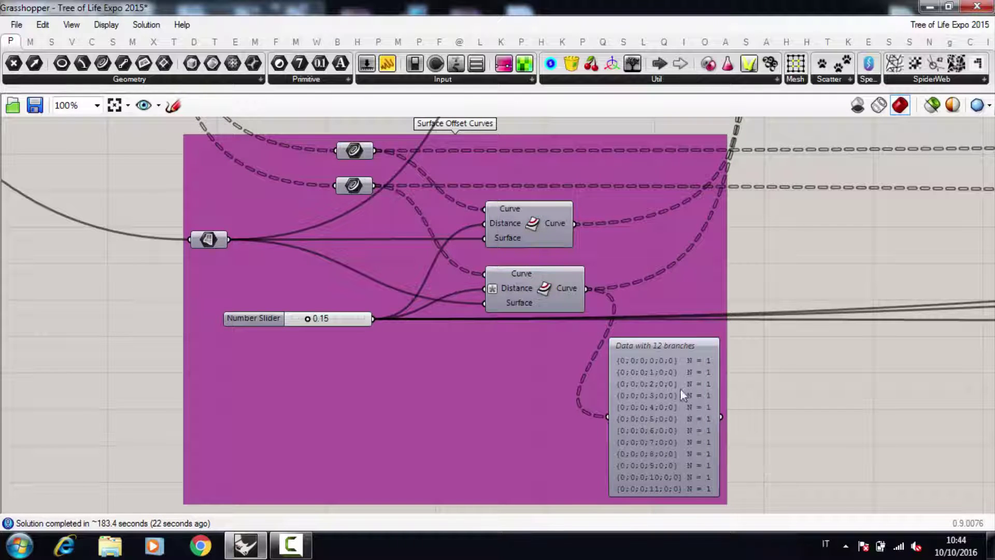
pyautogui.scroll(-4, 843, 441)
pyautogui.scroll(5, 611, 256)
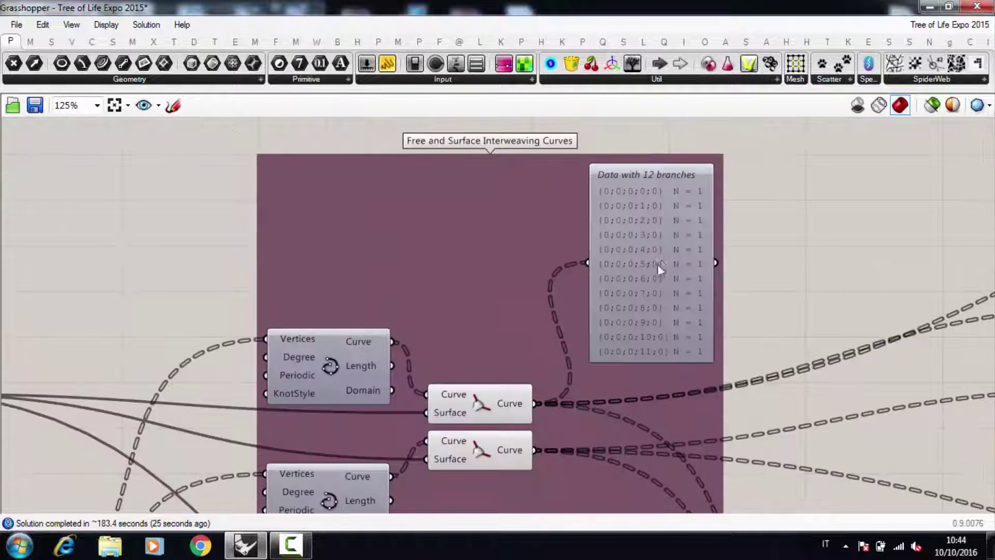
pyautogui.scroll(-5, 647, 257)
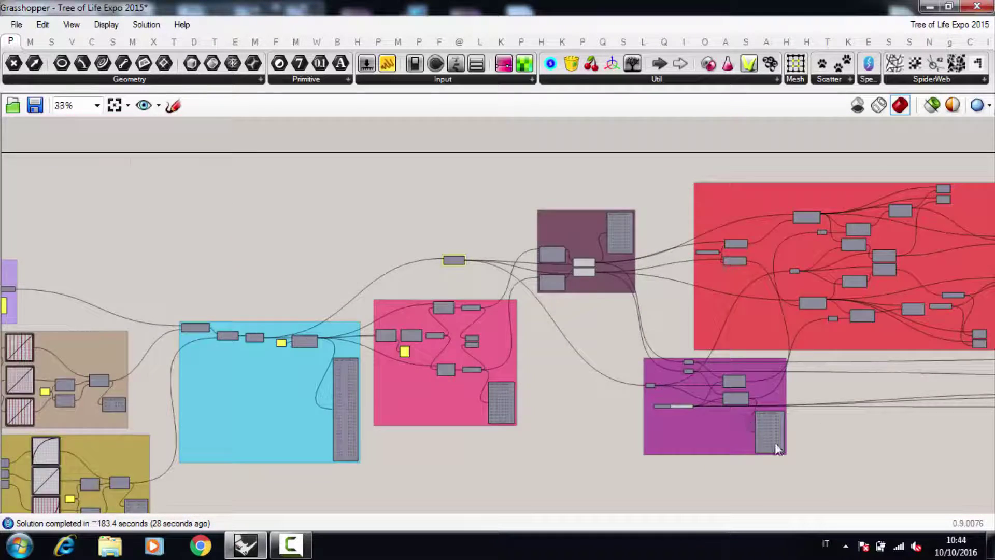
pyautogui.scroll(4, 754, 422)
pyautogui.moveTo(623, 311)
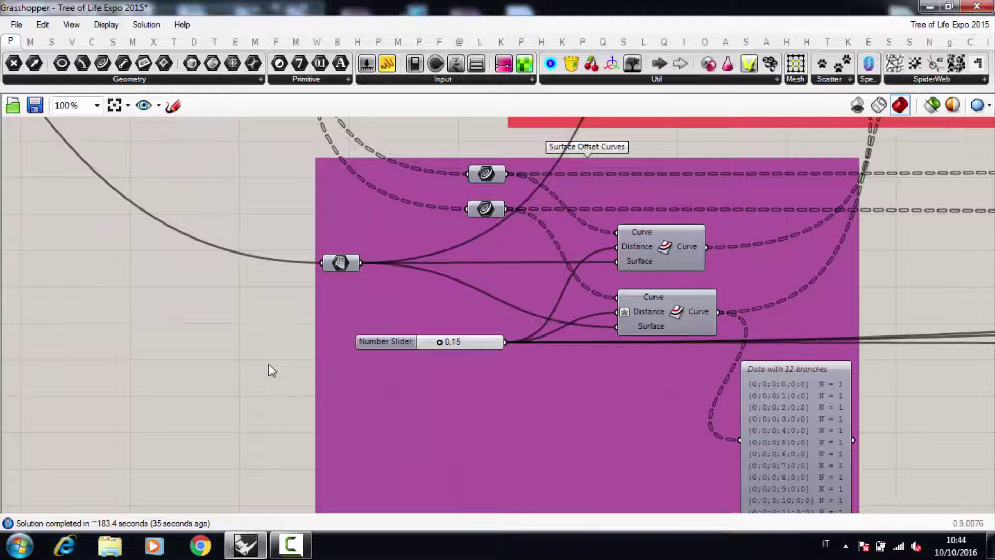
pyautogui.scroll(-3, 269, 364)
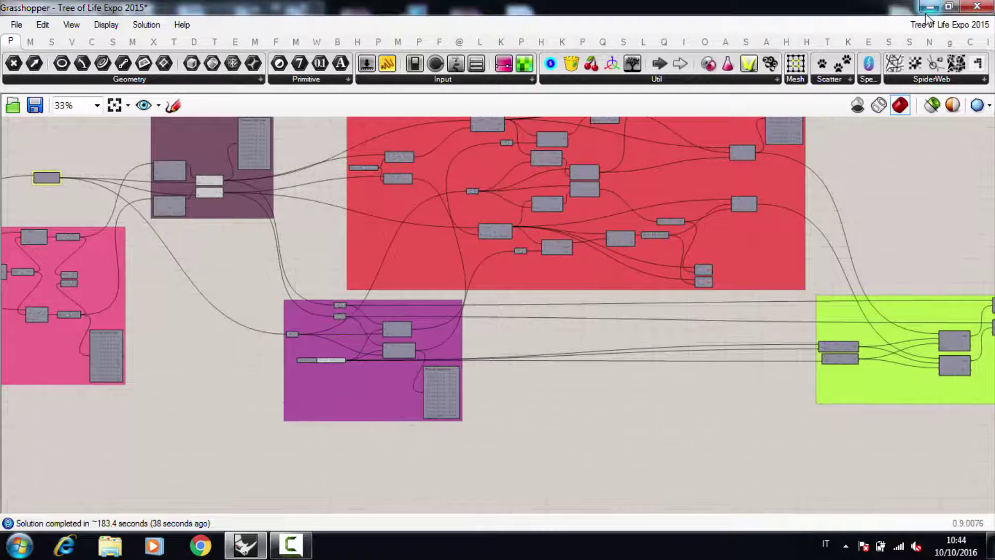
# Restore the side-by-side window layout and turn on the previews of both Offset on Srf components in the Surface Offset Curves group
pyautogui.click(939, 12)
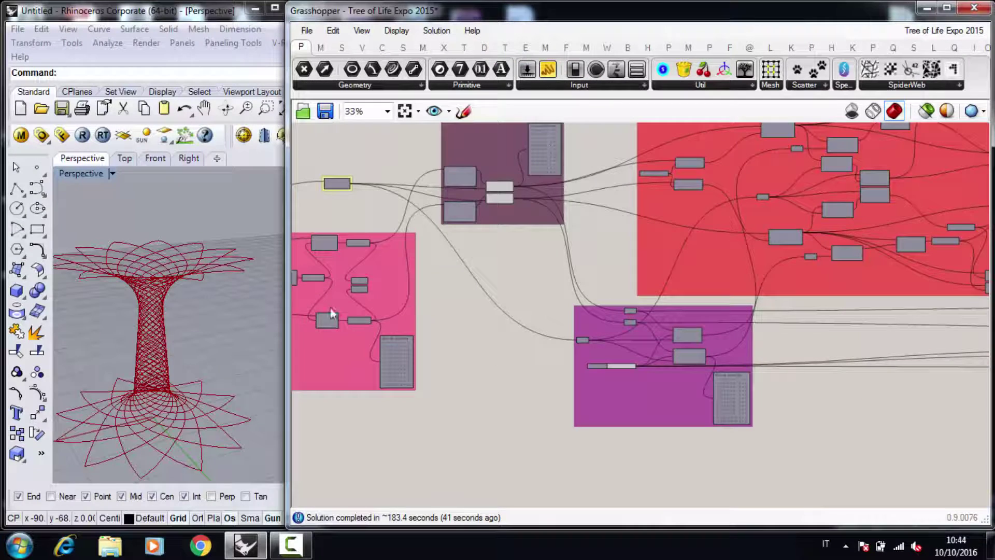
pyautogui.scroll(8, 695, 355)
pyautogui.rightClick(685, 308)
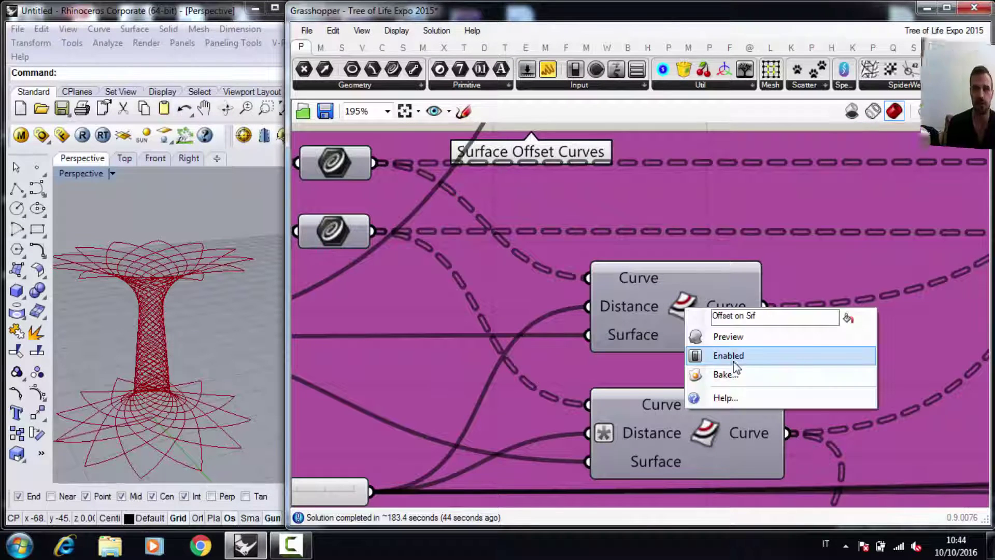
pyautogui.click(736, 338)
pyautogui.rightClick(706, 430)
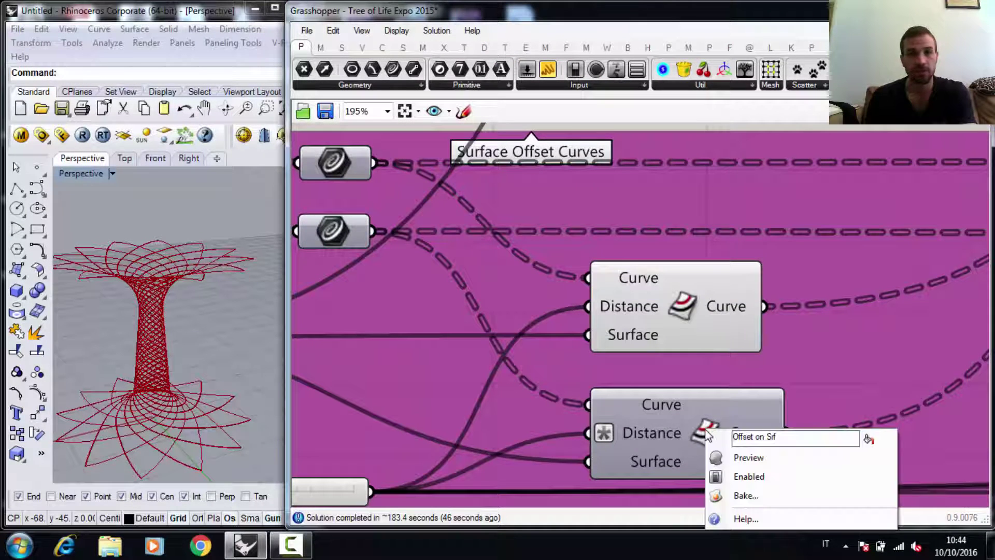
pyautogui.click(734, 461)
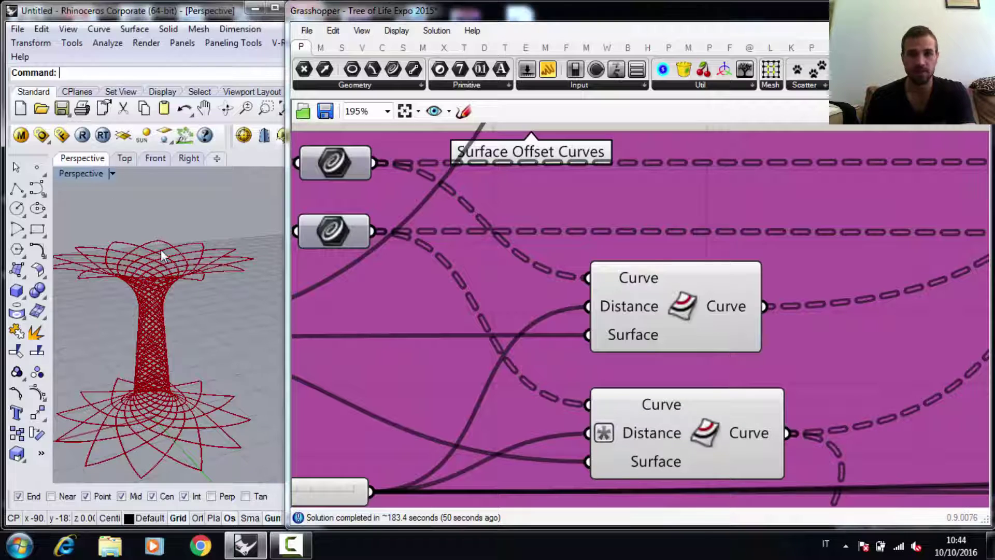
# Examine the offset curves next to the original curves along the tree's crown, trunk and base in the perspective view
pyautogui.scroll(8, 161, 250)
pyautogui.scroll(-2, 162, 331)
pyautogui.moveTo(122, 234); pyautogui.dragTo(240, 284, button='right')
pyautogui.scroll(-9, 218, 305)
pyautogui.scroll(10, 183, 400)
pyautogui.scroll(-6, 201, 398)
pyautogui.moveTo(98, 373); pyautogui.dragTo(210, 438, button='right')
pyautogui.scroll(4, 216, 378)
pyautogui.scroll(-6, 192, 369)
pyautogui.moveTo(193, 369); pyautogui.dragTo(229, 461, button='right')
pyautogui.scroll(7, 229, 462)
pyautogui.scroll(-5, 222, 452)
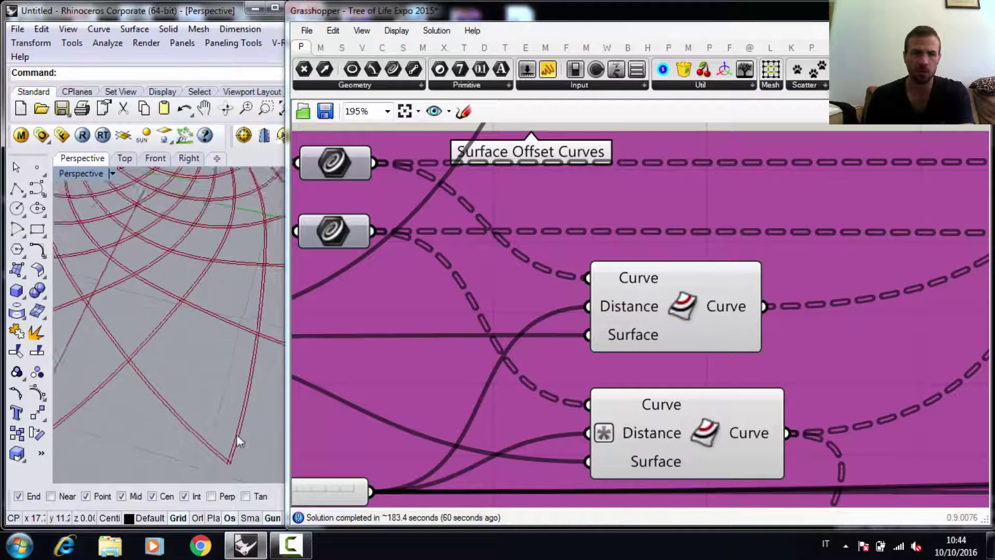
pyautogui.moveTo(160, 356); pyautogui.dragTo(94, 351, button='right')
pyautogui.scroll(6, 143, 331)
pyautogui.scroll(-7, 164, 380)
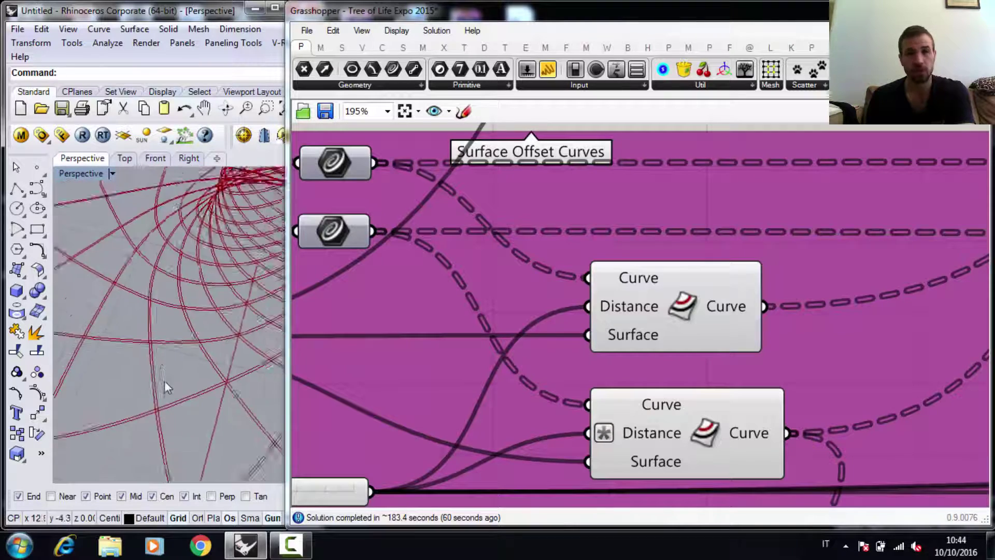
pyautogui.moveTo(221, 323)
pyautogui.mouseDown(button='right')
pyautogui.moveTo(237, 255)
pyautogui.moveTo(229, 306)
pyautogui.mouseUp(button='right')
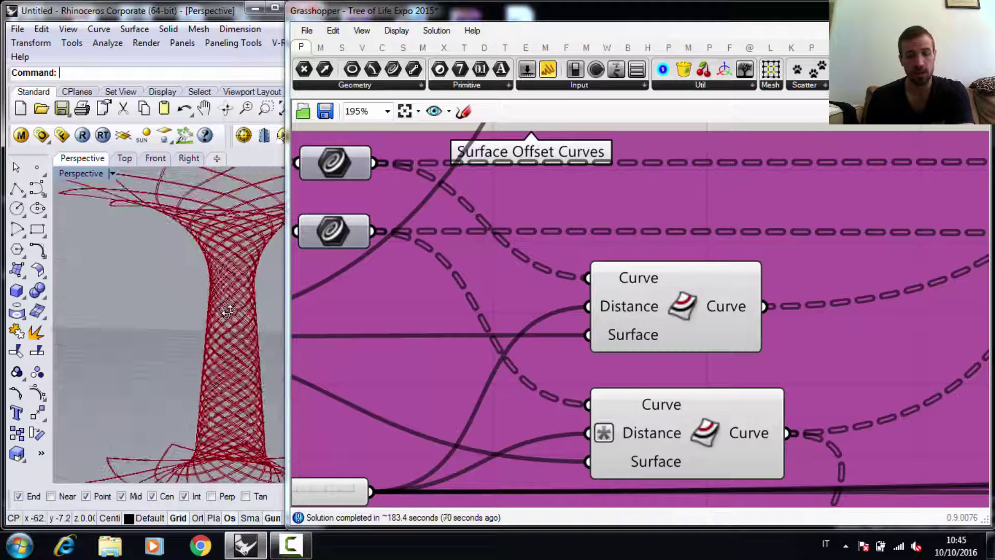
pyautogui.scroll(-4, 229, 311)
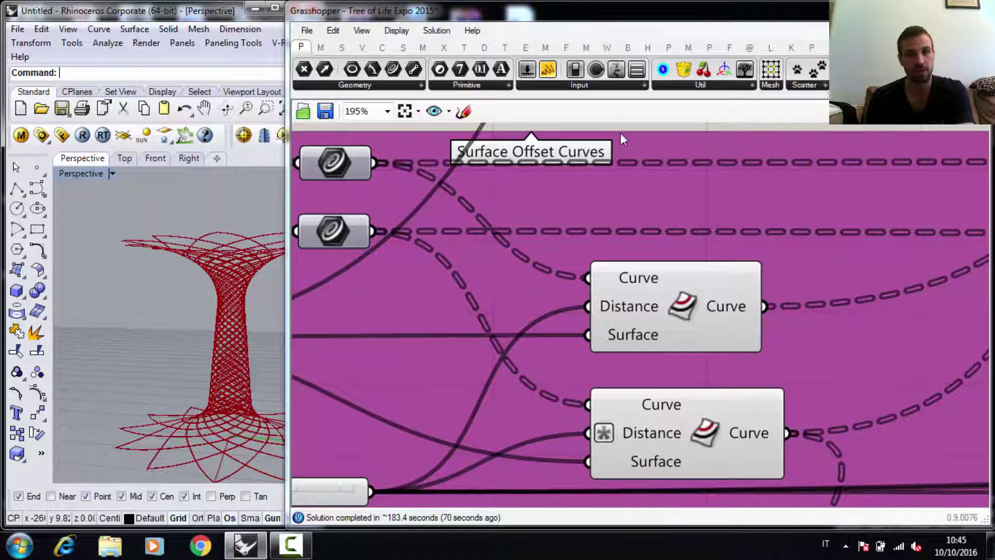
# Trace the connections from the interweaving curves to the Surface Offset Curves group and inspect the whole tree in perspective
pyautogui.scroll(-10, 551, 279)
pyautogui.scroll(8, 374, 246)
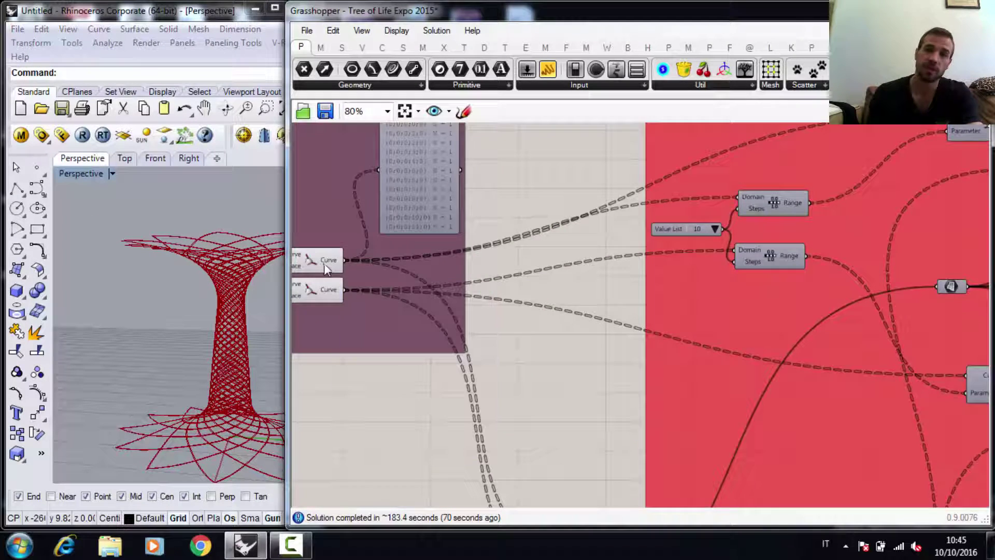
pyautogui.scroll(-1, 487, 274)
pyautogui.scroll(2, 332, 282)
pyautogui.scroll(-3, 382, 278)
pyautogui.scroll(-3, 499, 325)
pyautogui.scroll(3, 572, 398)
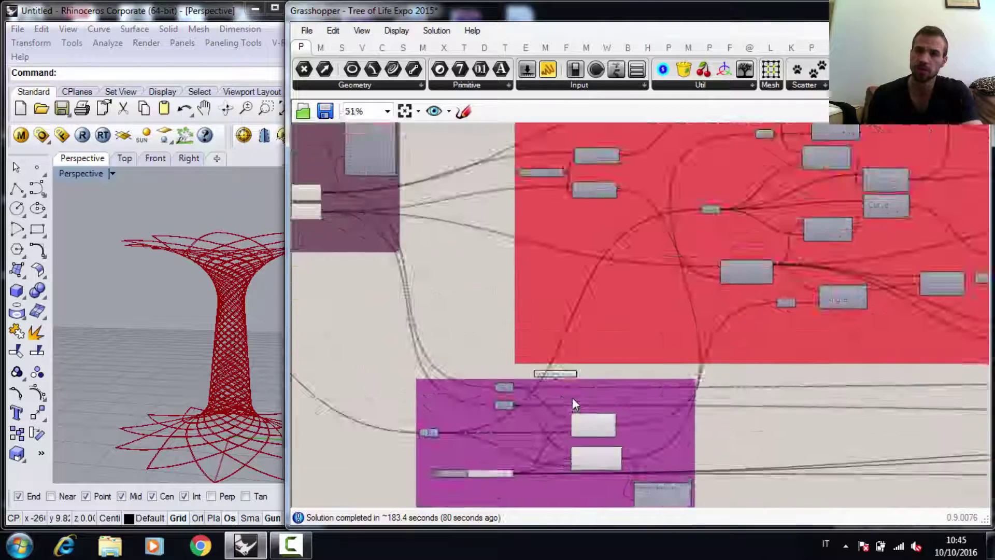
pyautogui.scroll(3, 573, 399)
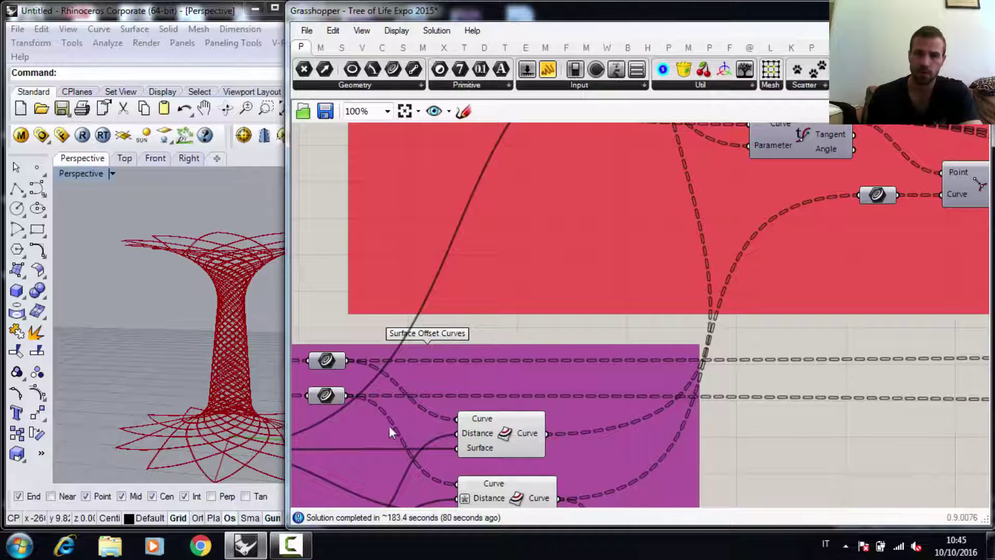
pyautogui.click(92, 318)
pyautogui.scroll(3, 207, 315)
pyautogui.moveTo(163, 282); pyautogui.dragTo(206, 318, button='right')
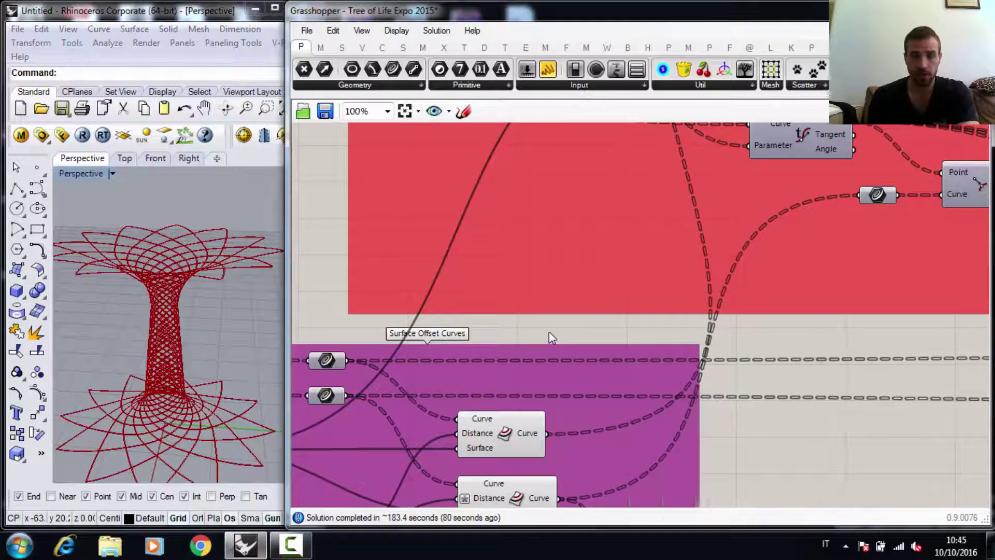
# Examine the Construction Vectors/Construction Planes group and how the interweaving curves feed its Range and curve evaluation components
pyautogui.scroll(-6, 544, 323)
pyautogui.scroll(4, 504, 260)
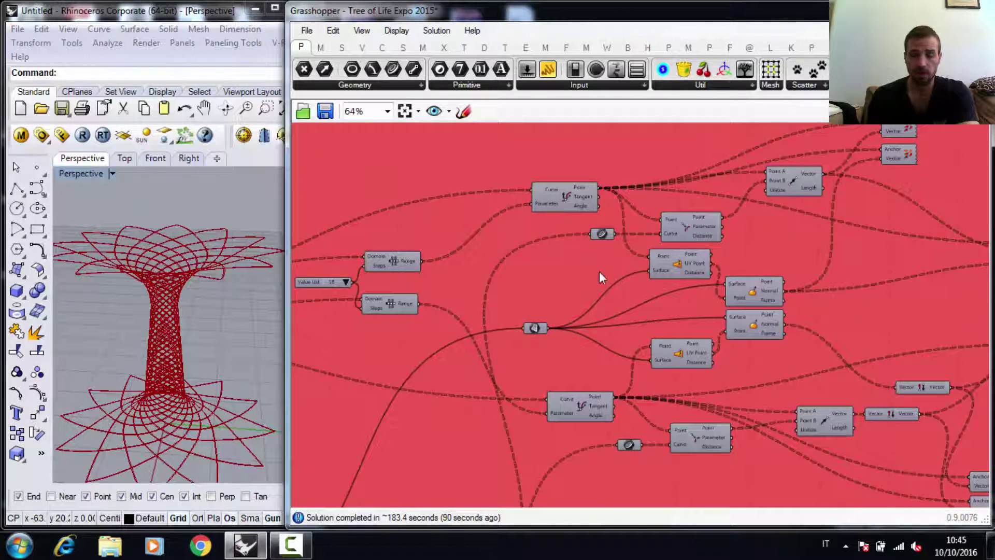
pyautogui.scroll(-1, 421, 259)
pyautogui.scroll(1, 424, 264)
pyautogui.scroll(-2, 543, 260)
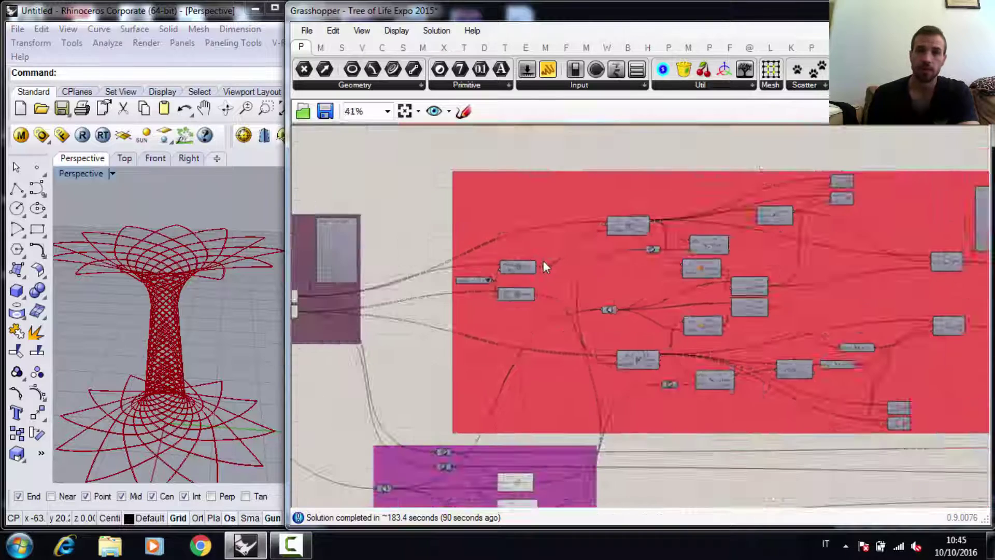
pyautogui.scroll(2, 544, 267)
pyautogui.moveTo(350, 404); pyautogui.dragTo(328, 412, button='right')
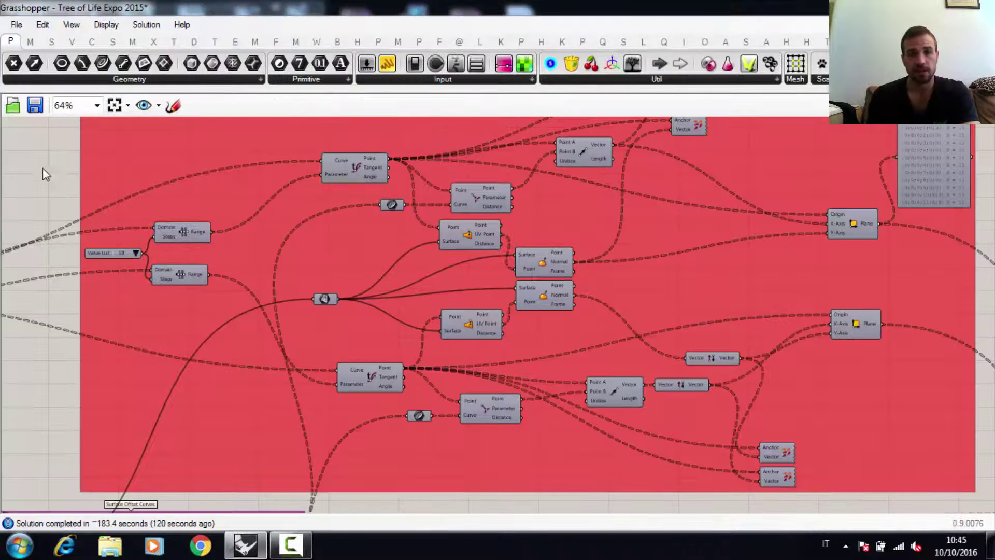
pyautogui.moveTo(43, 159); pyautogui.dragTo(256, 175, button='right')
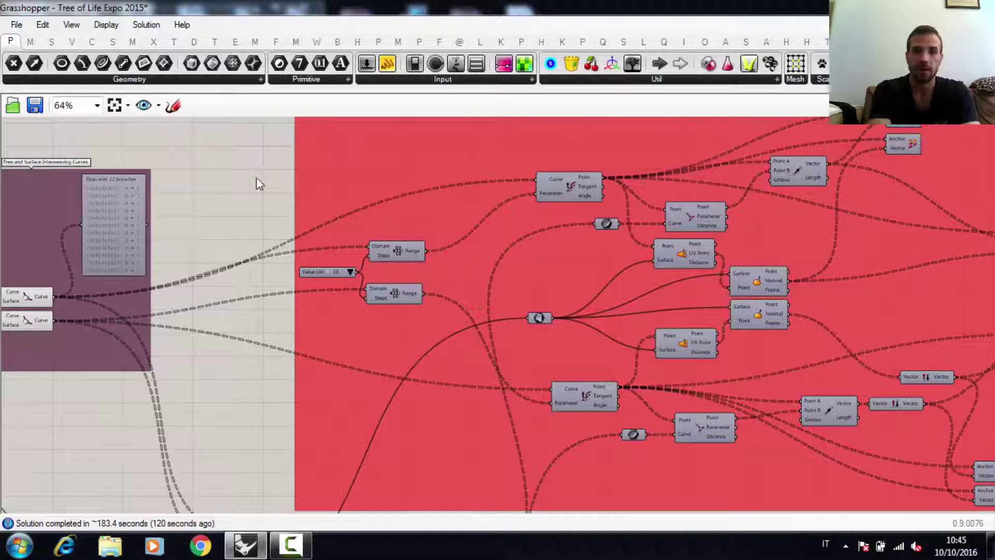
pyautogui.moveTo(193, 154); pyautogui.dragTo(201, 169, button='right')
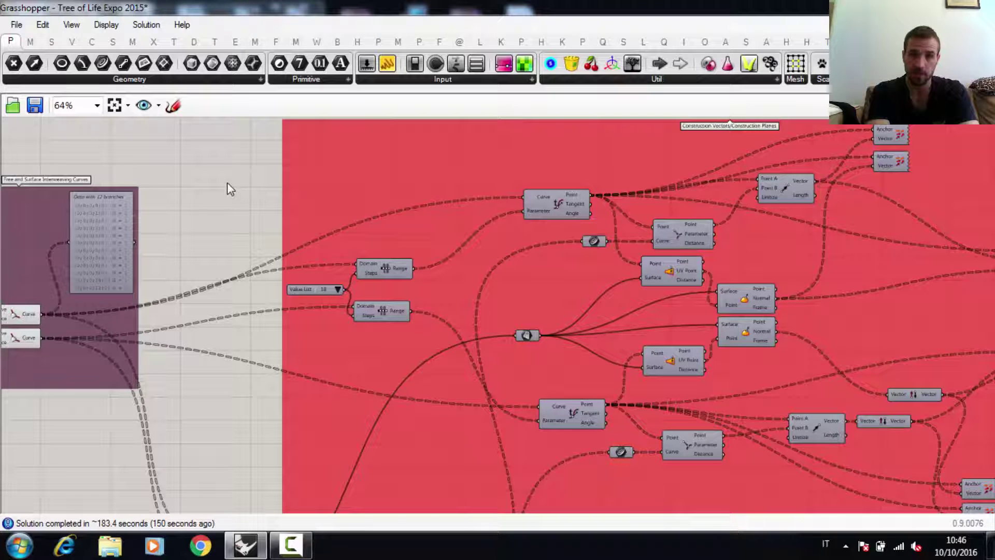
pyautogui.moveTo(228, 183); pyautogui.dragTo(244, 194, button='right')
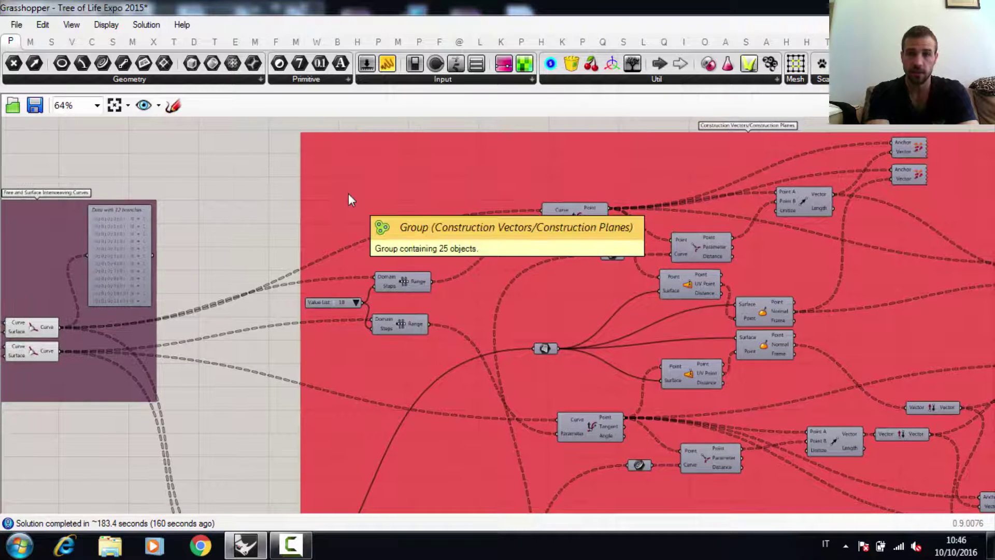
# Turn on the preview of the uppermost Vector Display component in the Construction Vectors/Construction Planes group and restore the side-by-side window layout
pyautogui.rightClick(908, 146)
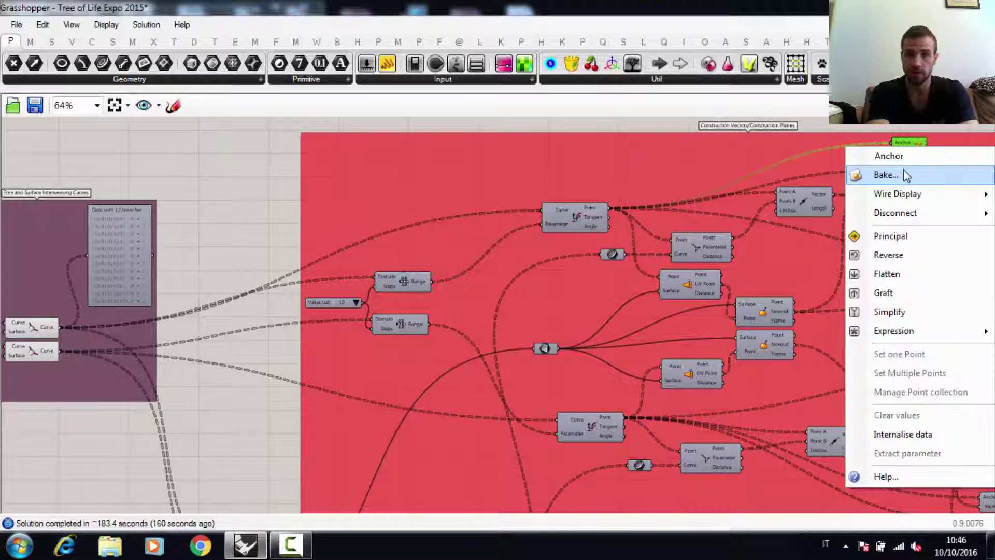
pyautogui.click(743, 140)
pyautogui.rightClick(919, 146)
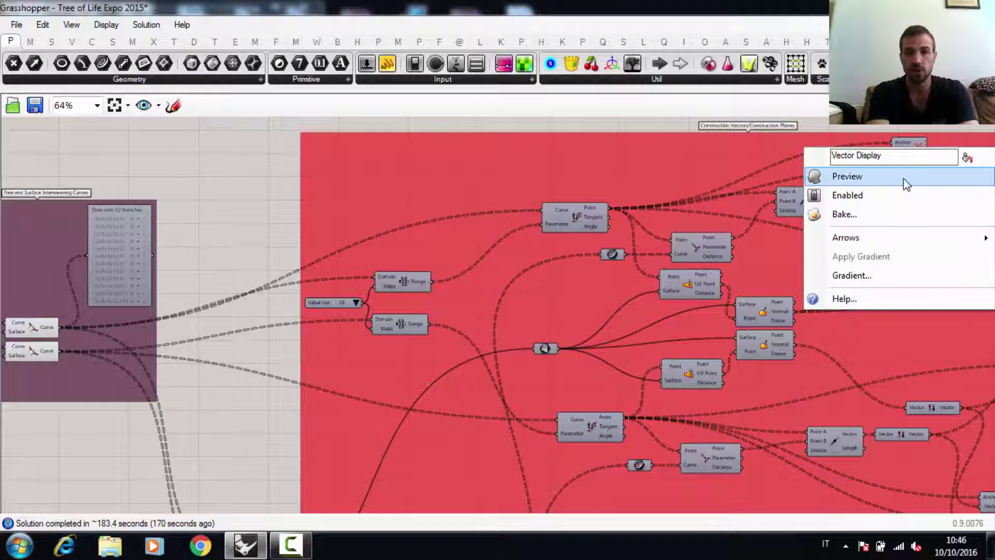
pyautogui.click(904, 179)
pyautogui.click(949, 7)
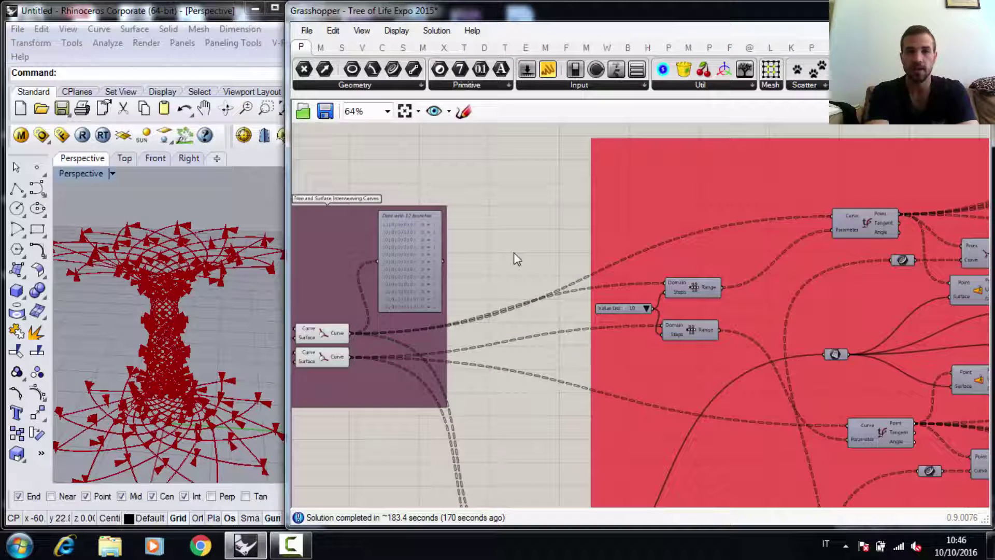
# Examine the direction of the previewed vector arrows between the original and offset curves in the perspective view
pyautogui.click(212, 406)
pyautogui.scroll(-4, 213, 409)
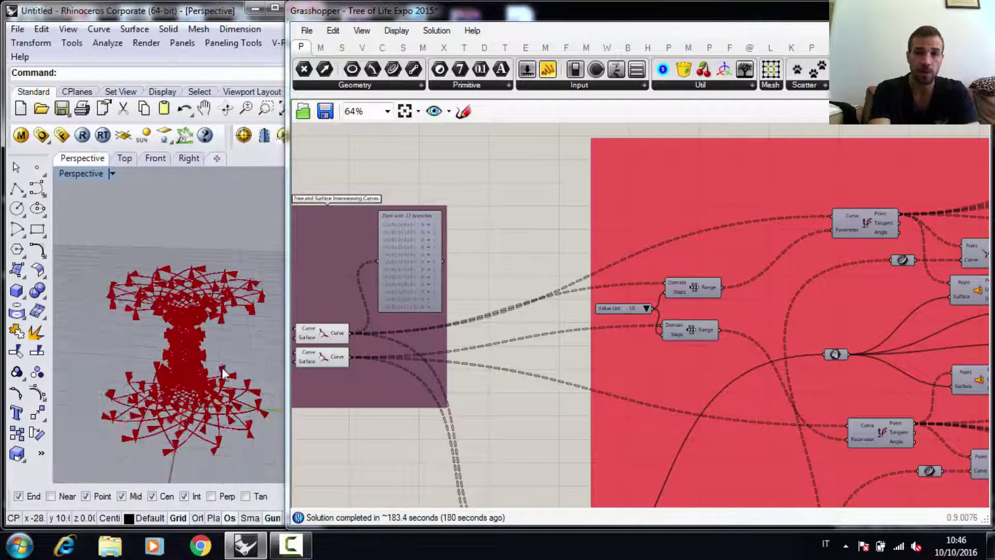
pyautogui.scroll(12, 250, 431)
pyautogui.scroll(6, 247, 401)
pyautogui.moveTo(232, 406); pyautogui.dragTo(216, 399, button='right')
pyautogui.scroll(-8, 184, 364)
pyautogui.moveTo(150, 391); pyautogui.dragTo(259, 327, button='right')
pyautogui.scroll(-5, 173, 360)
pyautogui.scroll(10, 196, 363)
pyautogui.scroll(5, 130, 322)
pyautogui.moveTo(131, 321); pyautogui.dragTo(167, 332, button='right')
pyautogui.scroll(-15, 186, 386)
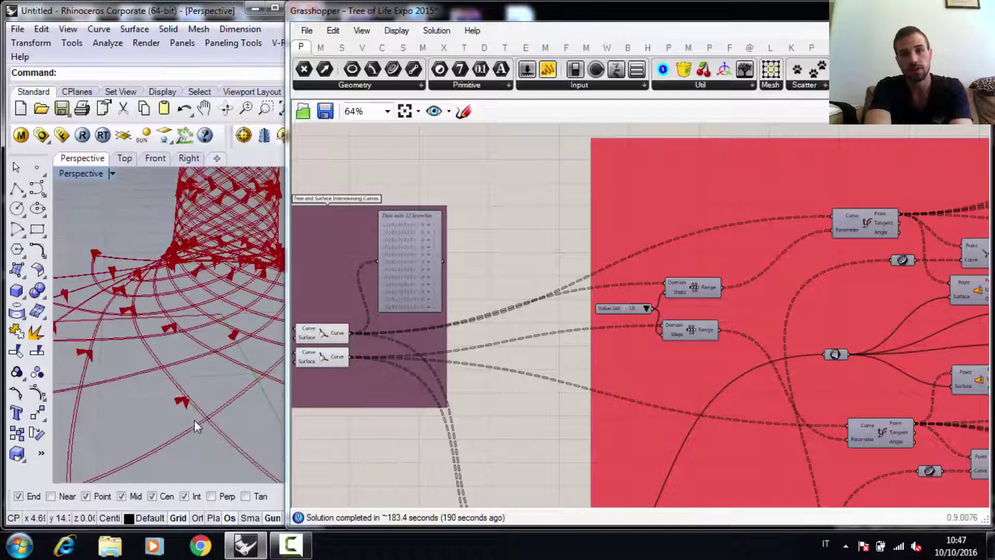
# Inspect the paired vector arrows along the trunk and outer branch curves in the perspective view, down to a single curve point
pyautogui.scroll(8, 234, 255)
pyautogui.scroll(8, 211, 275)
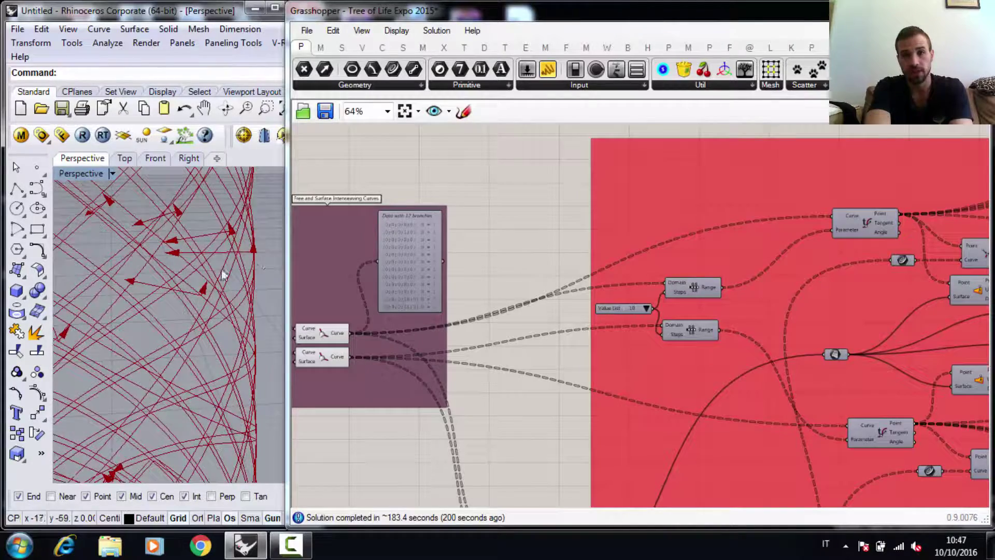
pyautogui.moveTo(194, 306); pyautogui.dragTo(218, 316, button='right')
pyautogui.scroll(-10, 220, 327)
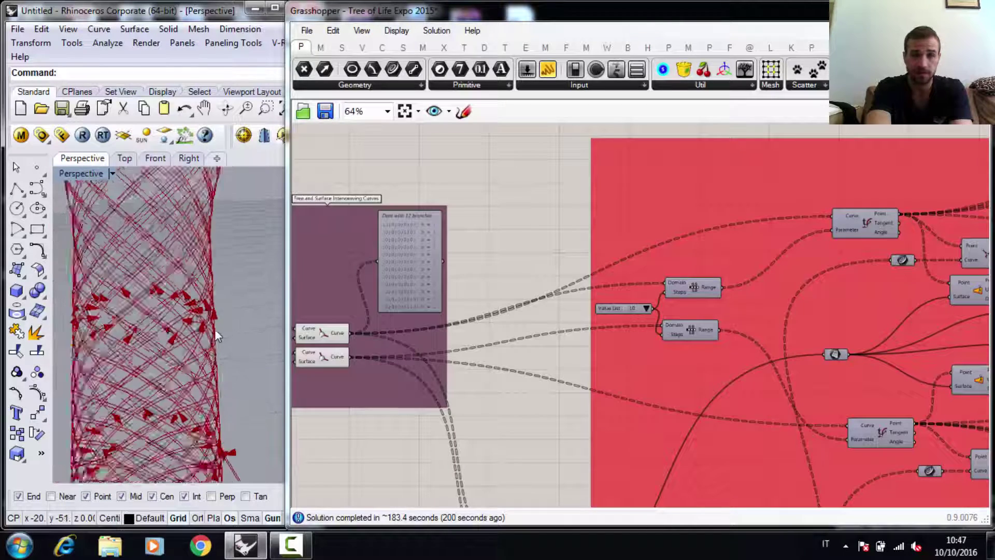
pyautogui.scroll(5, 249, 272)
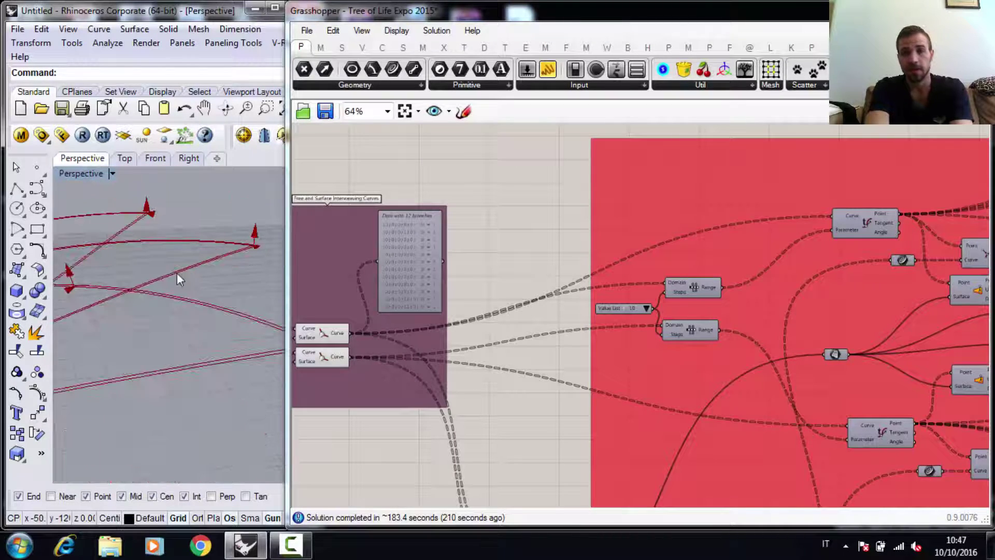
pyautogui.scroll(3, 70, 283)
pyautogui.moveTo(76, 284); pyautogui.dragTo(102, 307, button='right')
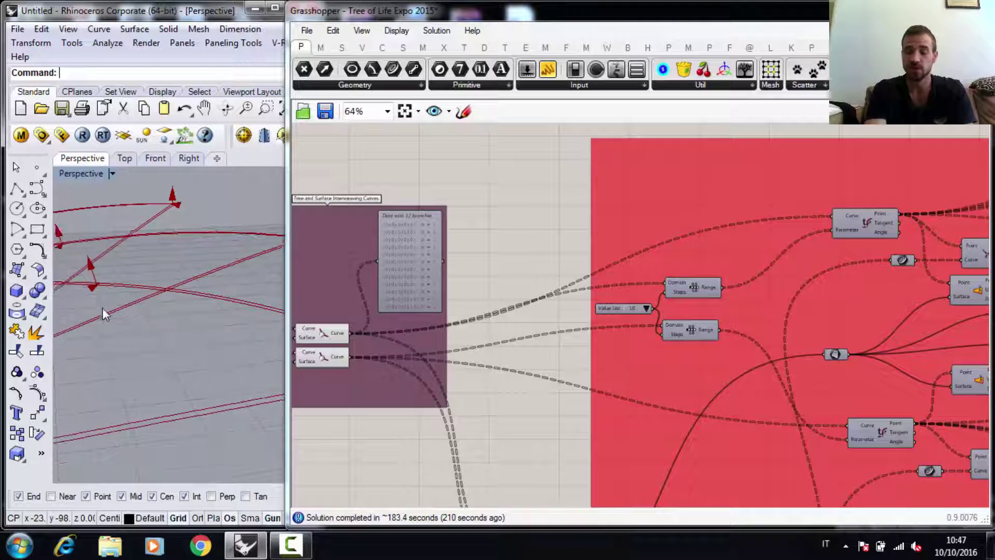
pyautogui.scroll(-2, 102, 313)
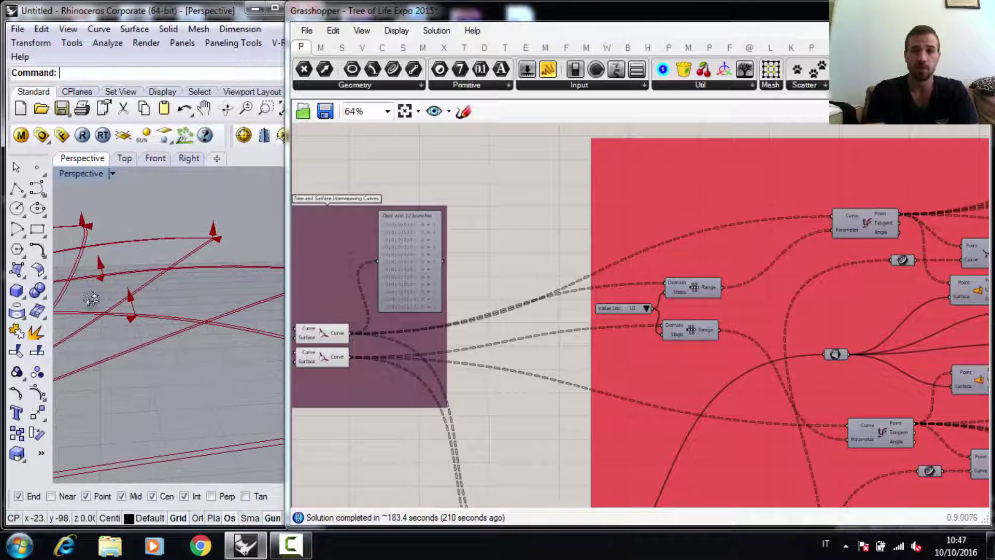
pyautogui.click(282, 110)
pyautogui.scroll(8, 207, 282)
pyautogui.scroll(6, 202, 299)
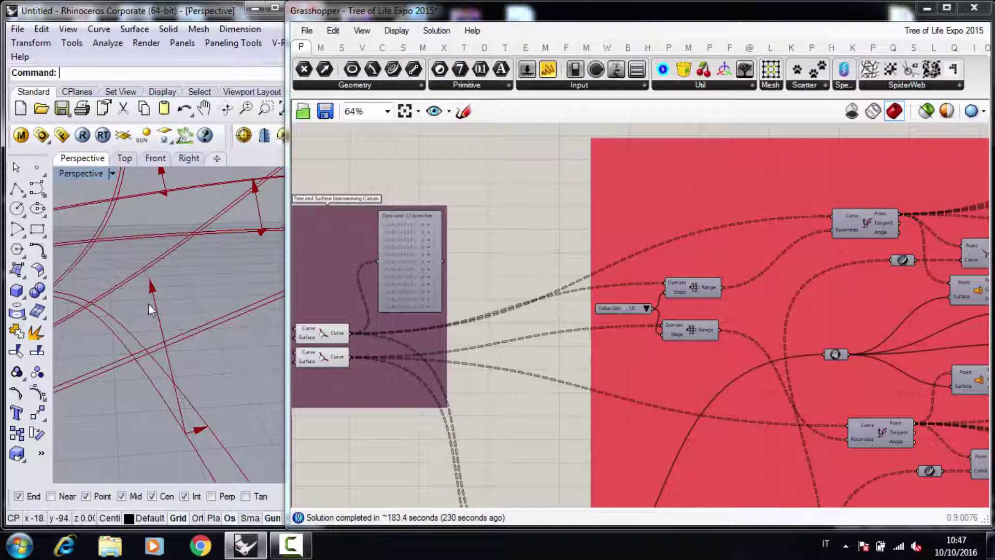
# Select each of the two upper Vector Display components in turn to identify its arrows in the perspective view
pyautogui.scroll(-2, 441, 370)
pyautogui.moveTo(783, 321); pyautogui.dragTo(636, 352, button='right')
pyautogui.scroll(3, 635, 351)
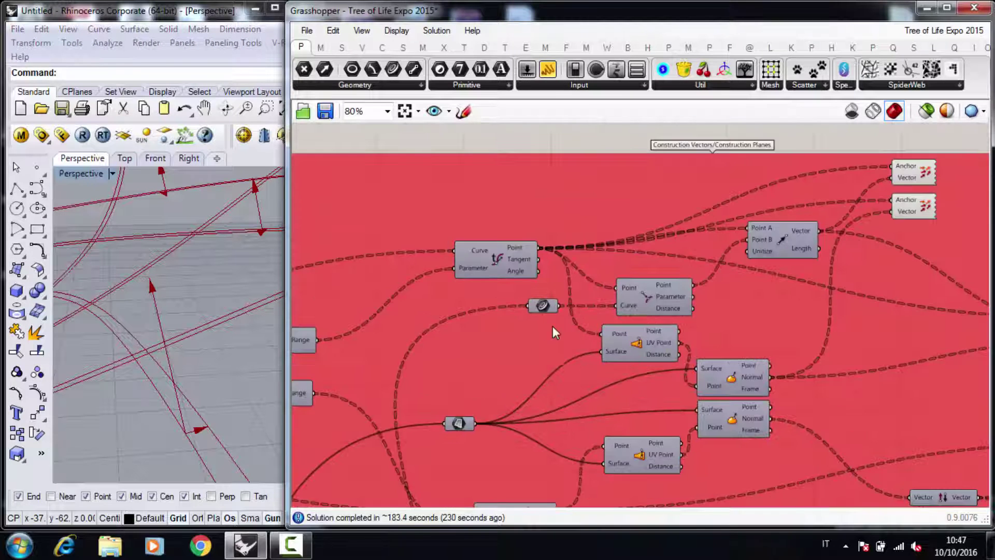
pyautogui.moveTo(758, 229); pyautogui.dragTo(718, 251, button='right')
pyautogui.scroll(1, 718, 251)
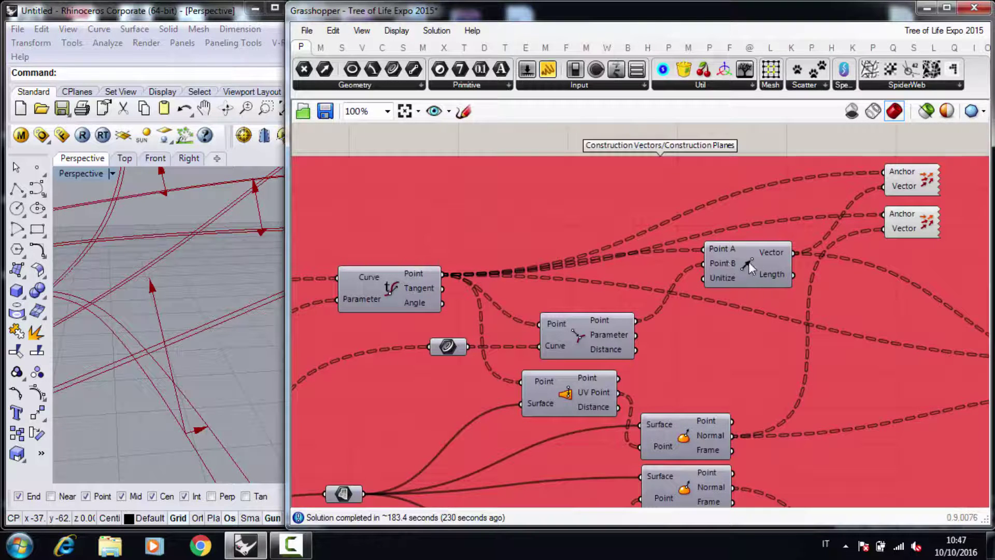
pyautogui.click(923, 184)
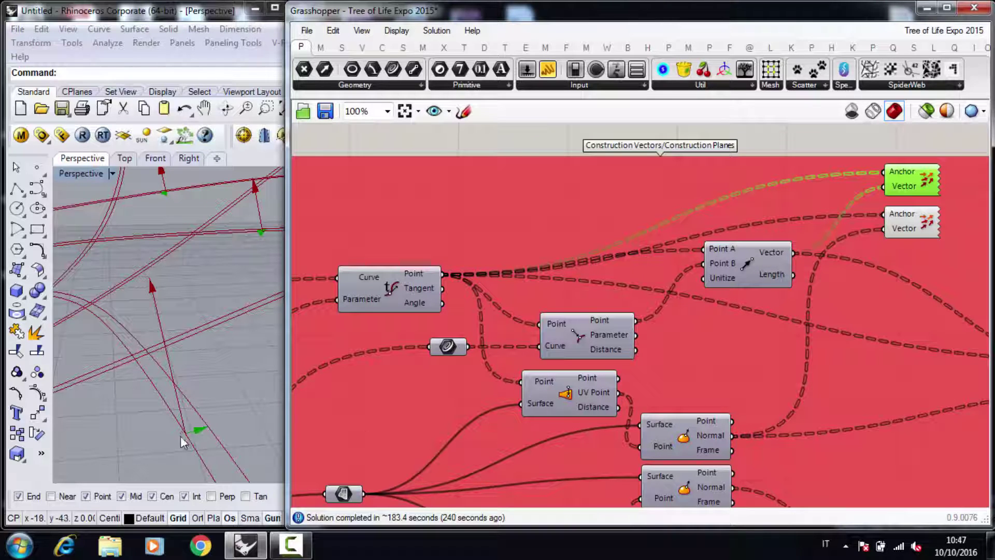
pyautogui.click(923, 231)
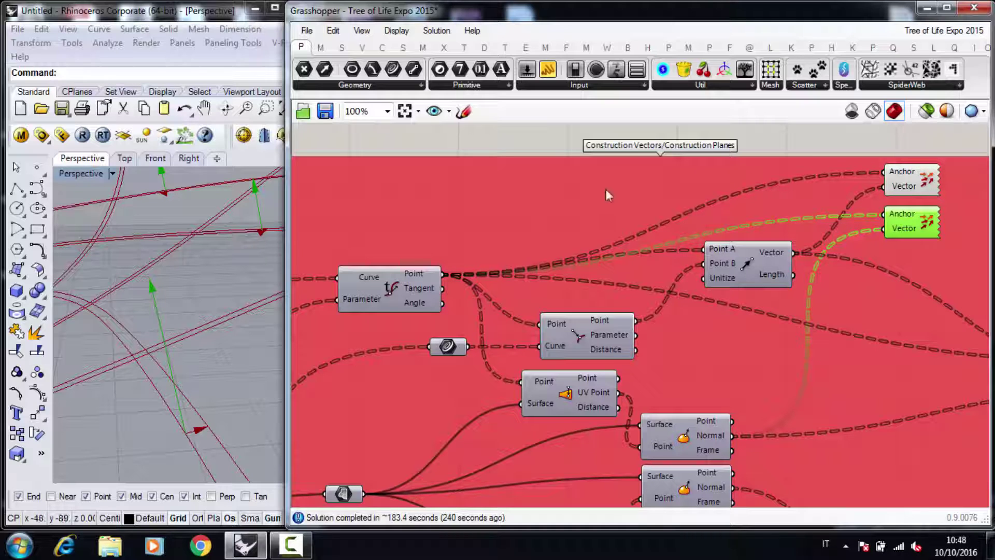
pyautogui.click(550, 147)
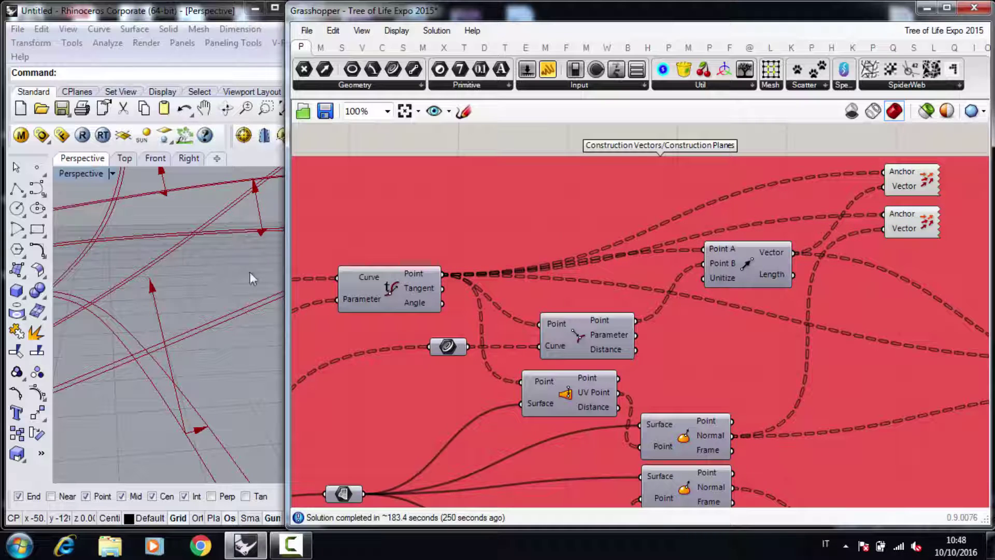
# Turn off the preview of both upper Vector Display components in the Construction Vectors/Construction Planes group
pyautogui.moveTo(880, 149); pyautogui.dragTo(964, 226)
pyautogui.middleClick(848, 153)
pyautogui.click(864, 177)
pyautogui.click(802, 163)
# Turn on the preview of the upper Construct Plane component in the Construction Vectors/Construction Planes group
pyautogui.scroll(-2, 704, 193)
pyautogui.scroll(-4, 695, 226)
pyautogui.scroll(5, 694, 226)
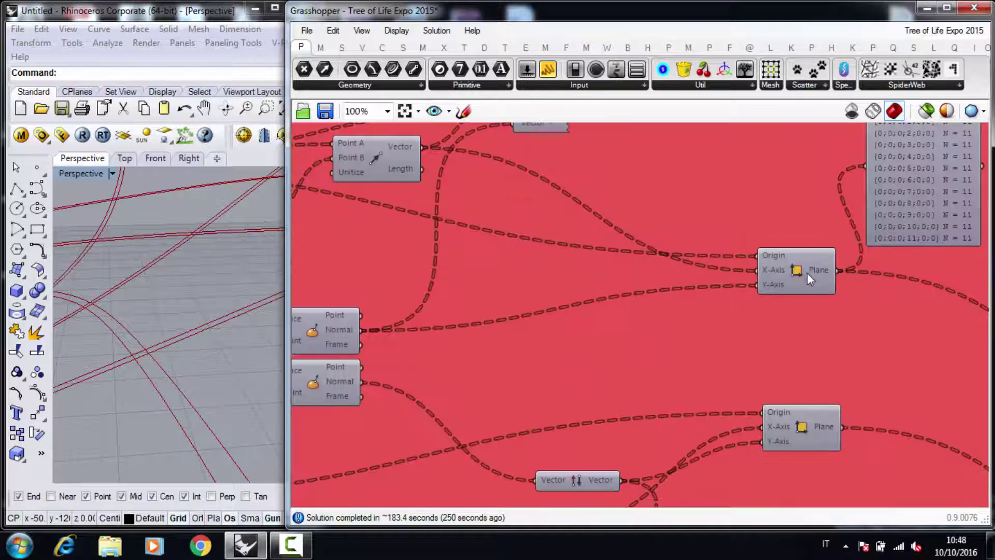
pyautogui.scroll(-5, 215, 329)
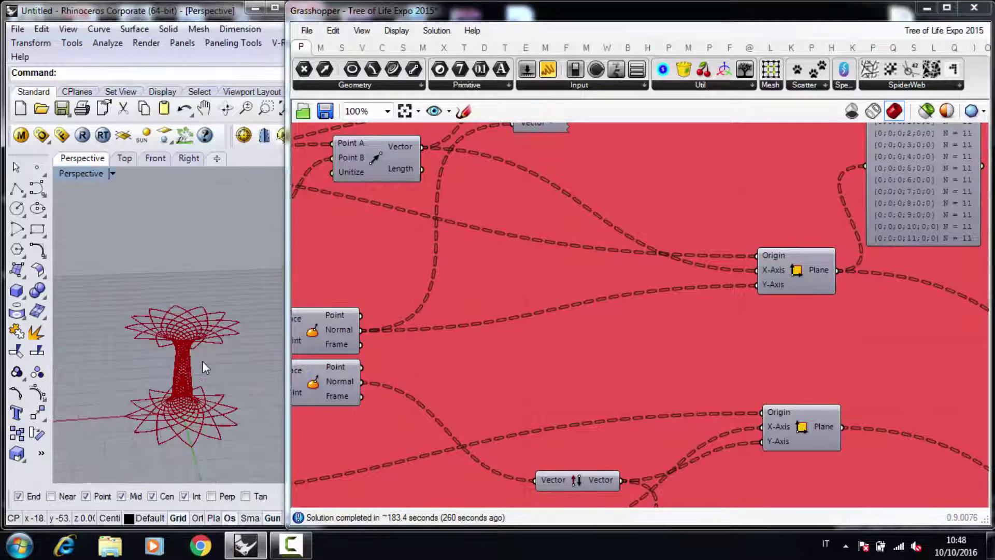
pyautogui.scroll(8, 230, 440)
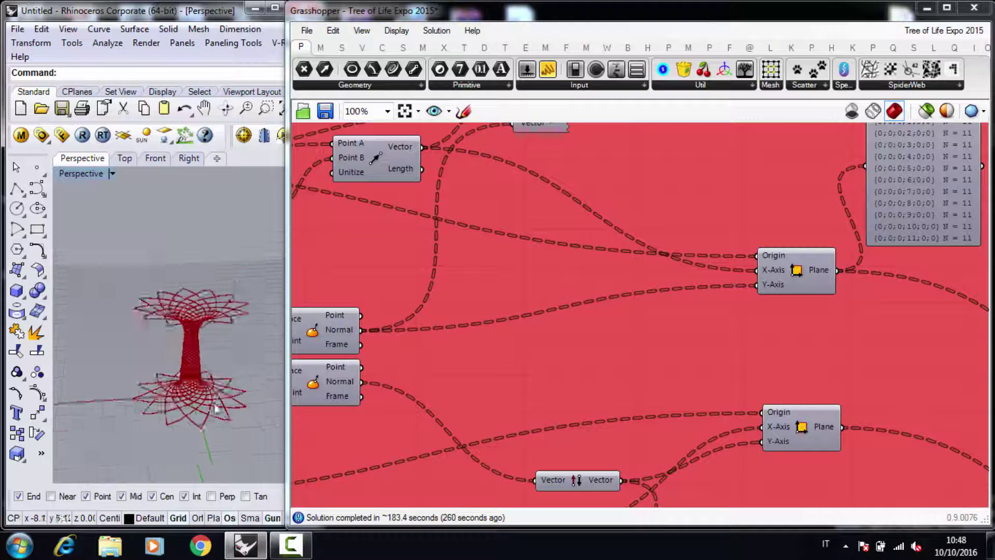
pyautogui.rightClick(799, 269)
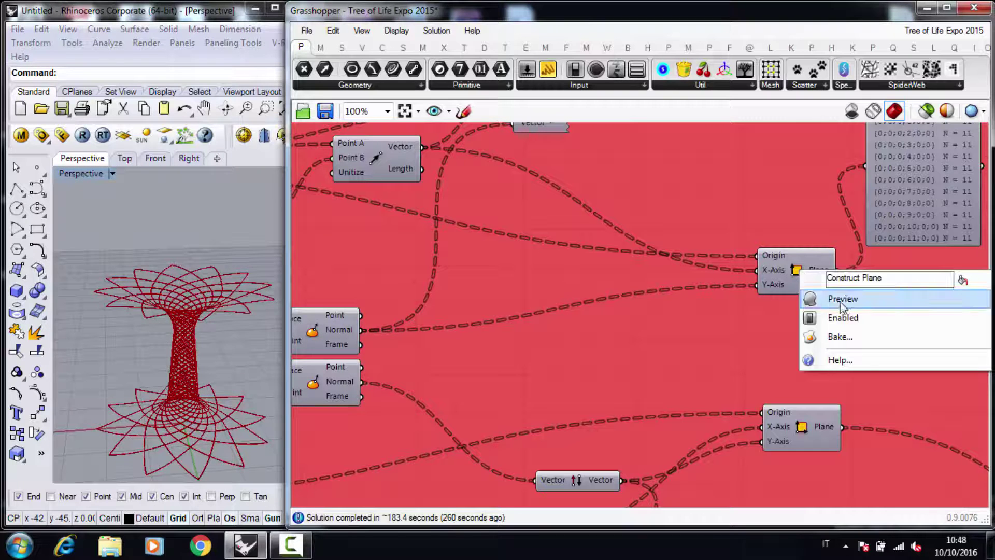
pyautogui.click(905, 297)
# Examine the previewed construction planes around the tree's base, trunk and crown in the perspective view
pyautogui.moveTo(245, 359); pyautogui.dragTo(147, 347, button='right')
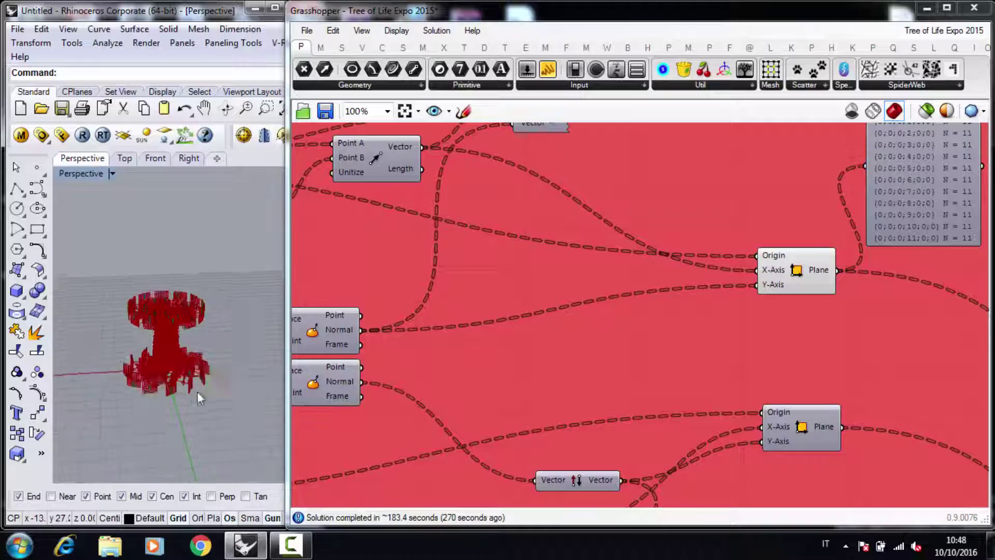
pyautogui.scroll(10, 196, 390)
pyautogui.moveTo(197, 391); pyautogui.dragTo(243, 391, button='right')
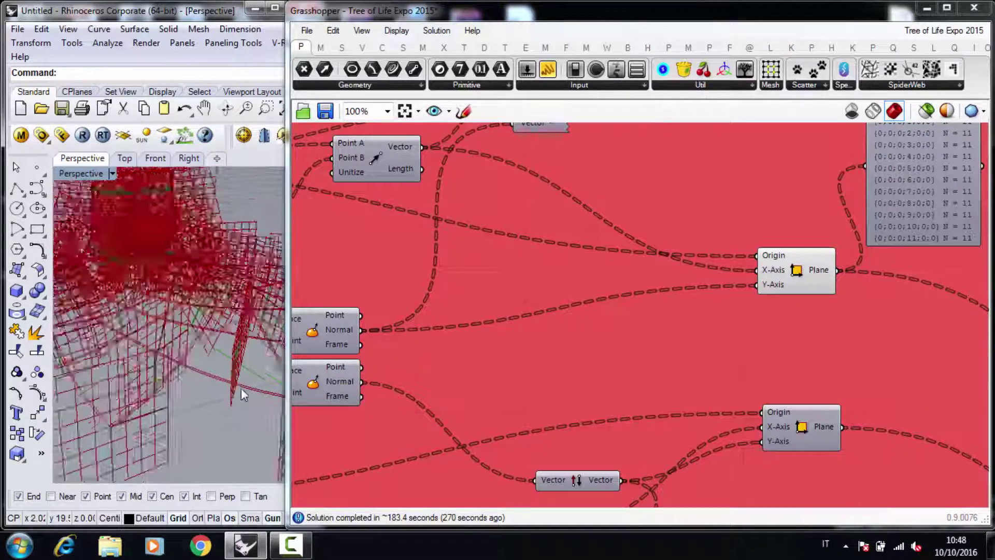
pyautogui.scroll(-10, 241, 388)
pyautogui.scroll(8, 215, 322)
pyautogui.moveTo(215, 322); pyautogui.dragTo(258, 319, button='right')
pyautogui.scroll(-8, 161, 338)
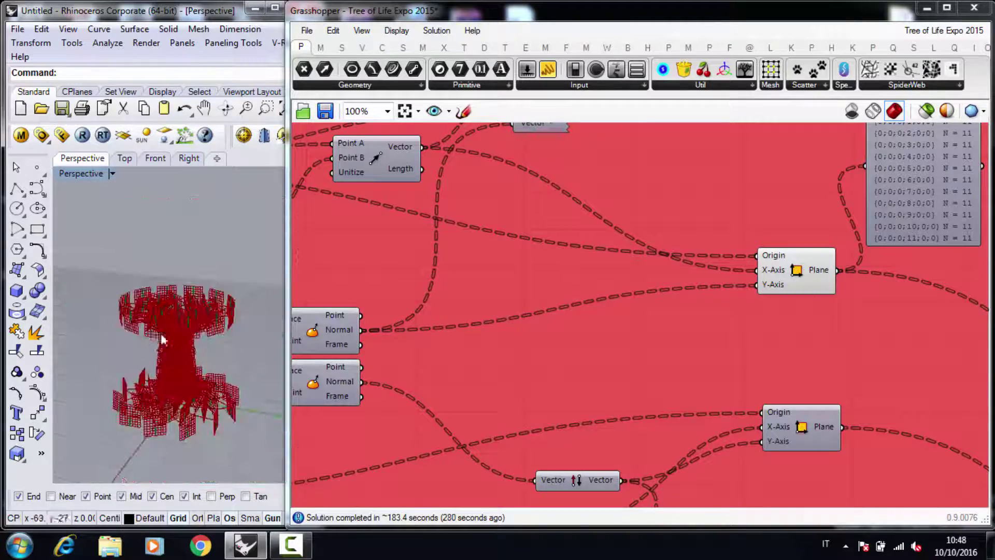
pyautogui.scroll(5, 205, 420)
# Compare the upper Construct Plane's data panel with the Value List that sets the steps of the Range components
pyautogui.click(607, 269)
pyautogui.scroll(-5, 596, 285)
pyautogui.scroll(5, 626, 263)
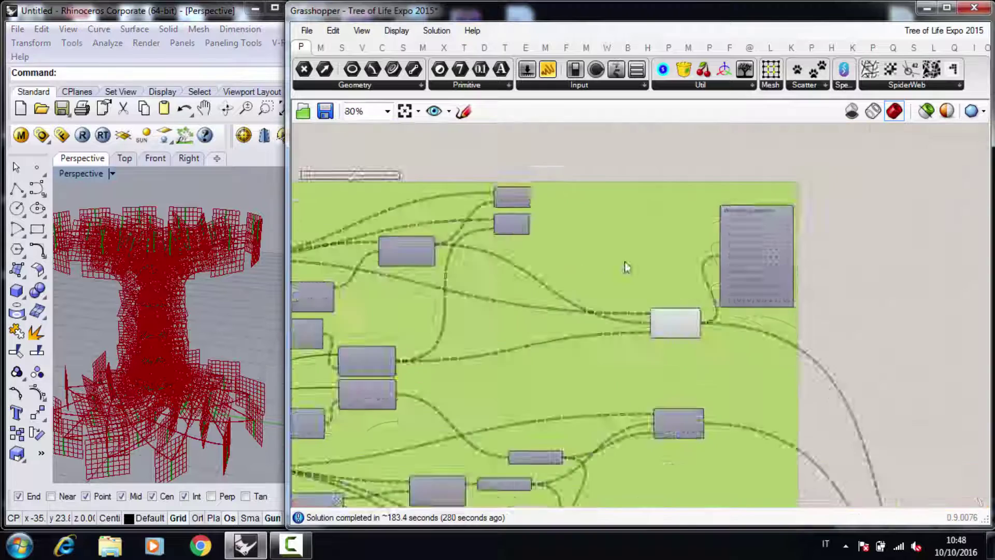
pyautogui.click(658, 132)
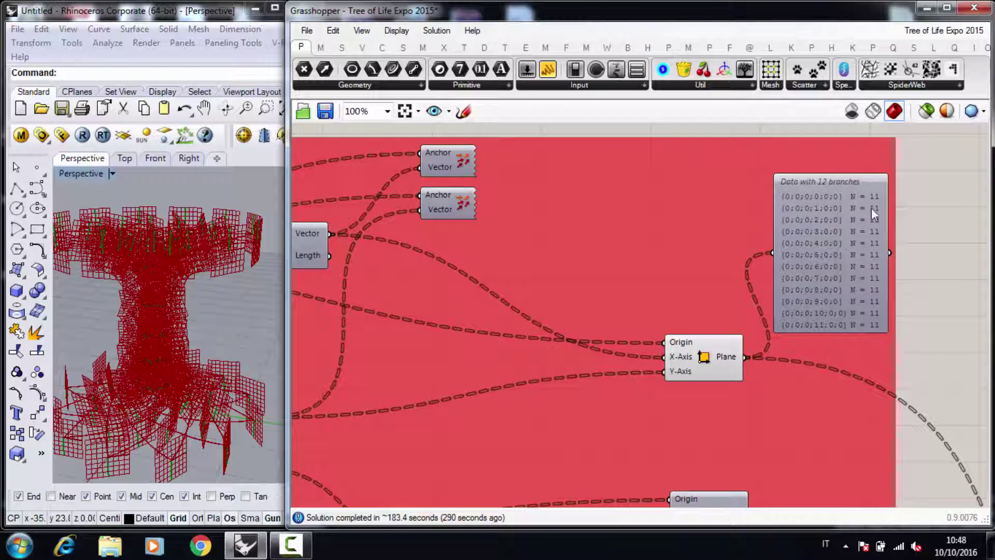
pyautogui.moveTo(870, 202)
pyautogui.scroll(-3, 869, 204)
pyautogui.scroll(5, 614, 262)
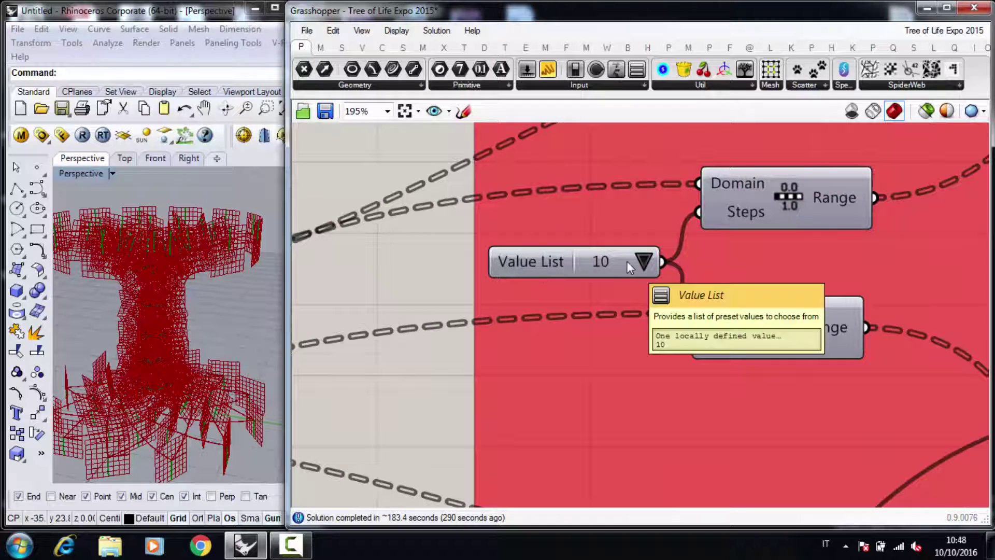
pyautogui.scroll(-6, 605, 267)
pyautogui.scroll(5, 701, 266)
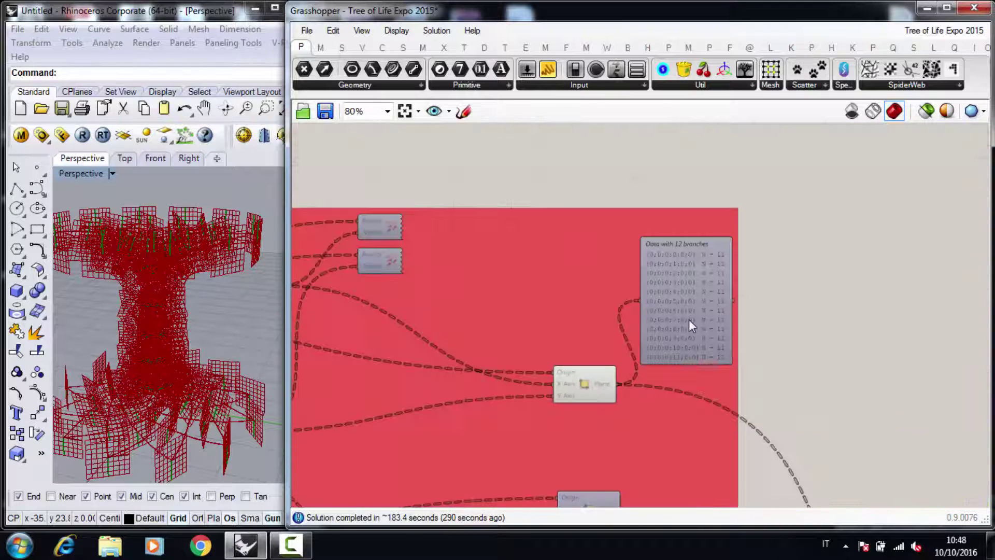
# Turn on the preview of the lower Construct Plane component and turn off the preview of the upper one
pyautogui.scroll(1, 686, 284)
pyautogui.rightClick(617, 395)
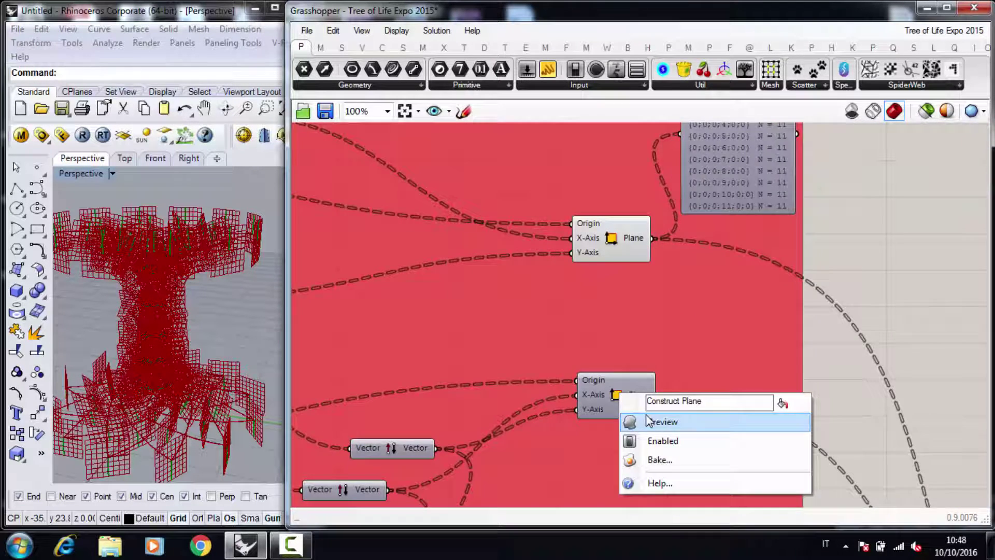
pyautogui.click(663, 422)
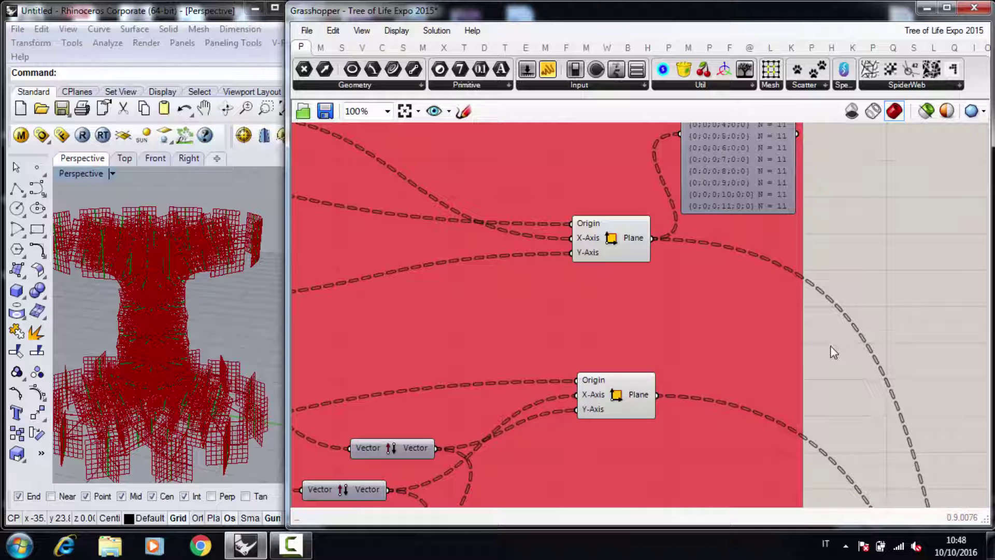
pyautogui.rightClick(622, 240)
pyautogui.rightClick(612, 239)
pyautogui.click(643, 264)
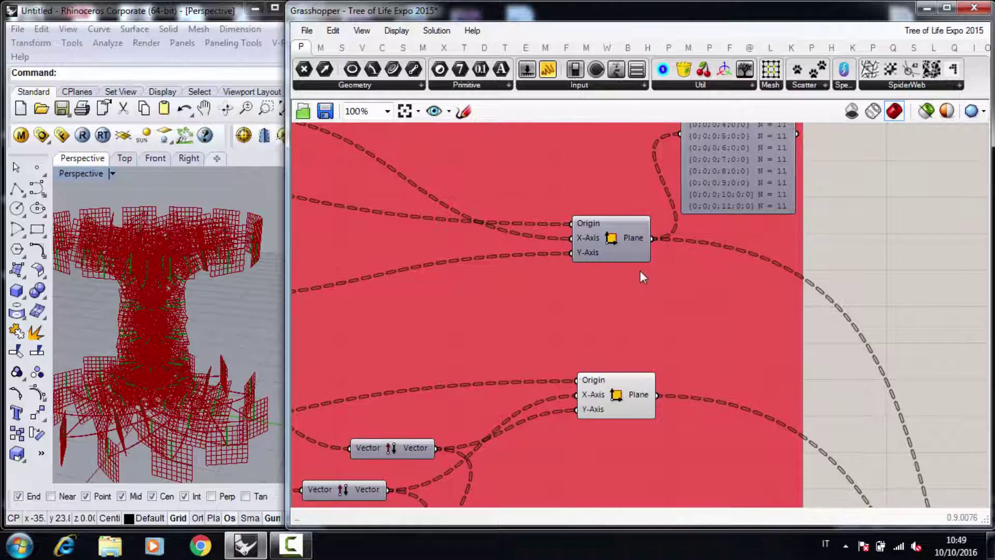
# Trace the reversed vectors into the lower Construct Plane component and inspect its planes up close in the perspective view
pyautogui.scroll(-4, 586, 294)
pyautogui.scroll(5, 585, 294)
pyautogui.scroll(-1, 615, 309)
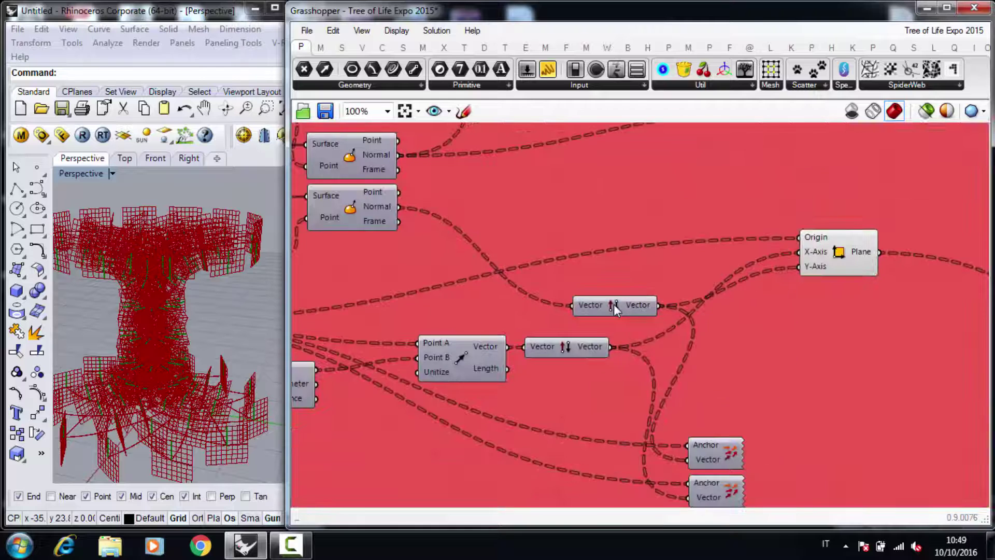
pyautogui.scroll(-1, 615, 308)
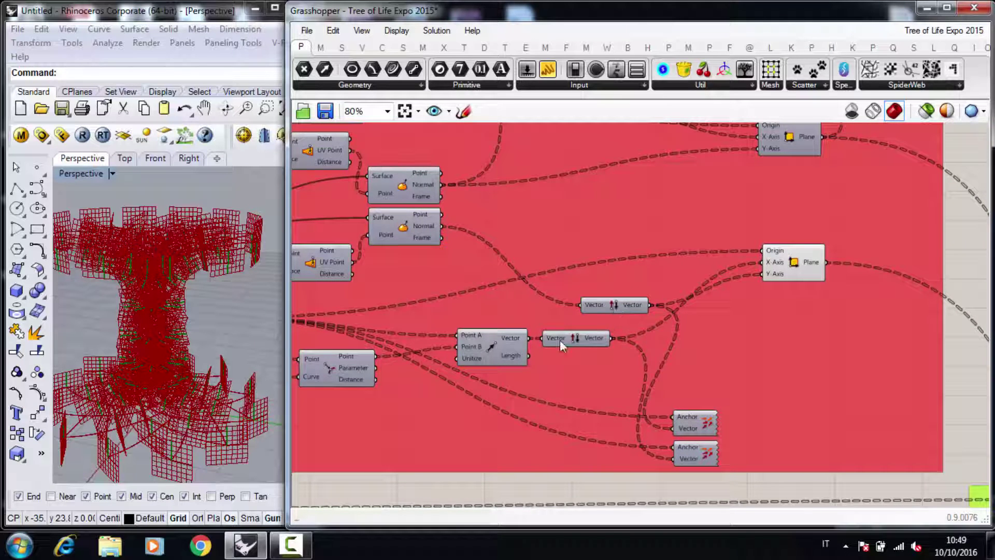
pyautogui.scroll(-2, 253, 360)
pyautogui.scroll(8, 198, 383)
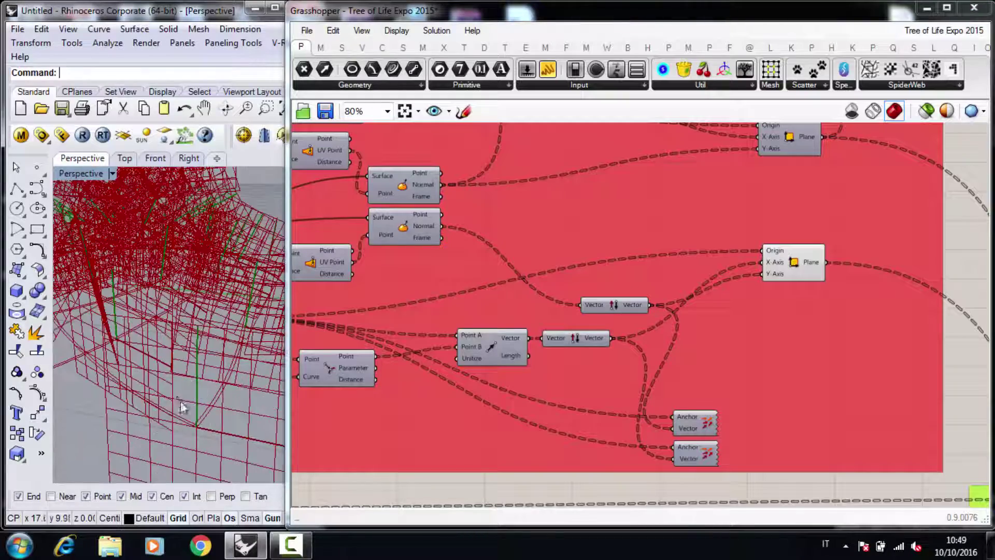
pyautogui.moveTo(221, 379); pyautogui.dragTo(175, 369, button='right')
pyautogui.scroll(10, 182, 381)
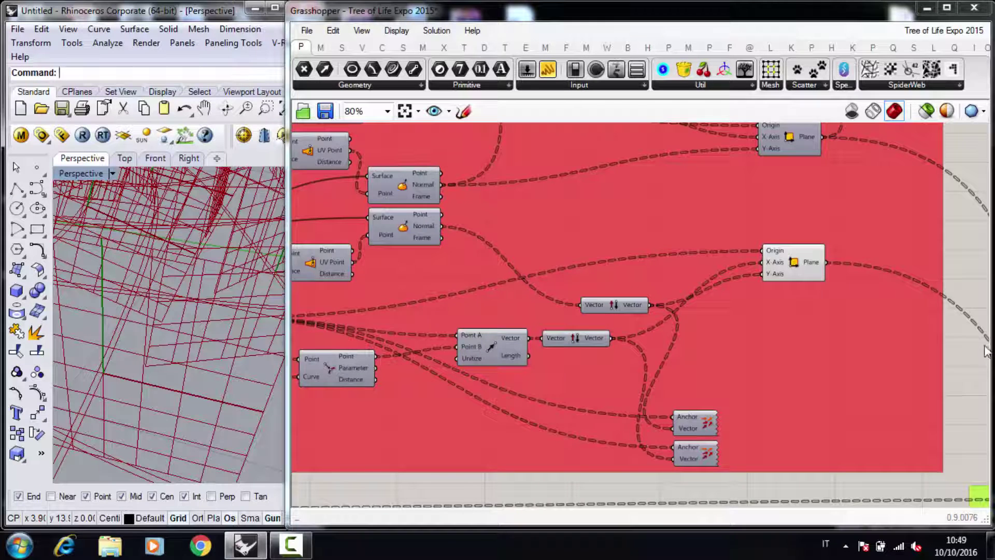
# Turn off the preview of the lower Construct Plane component
pyautogui.scroll(-5, 797, 348)
pyautogui.scroll(5, 766, 344)
pyautogui.rightClick(689, 317)
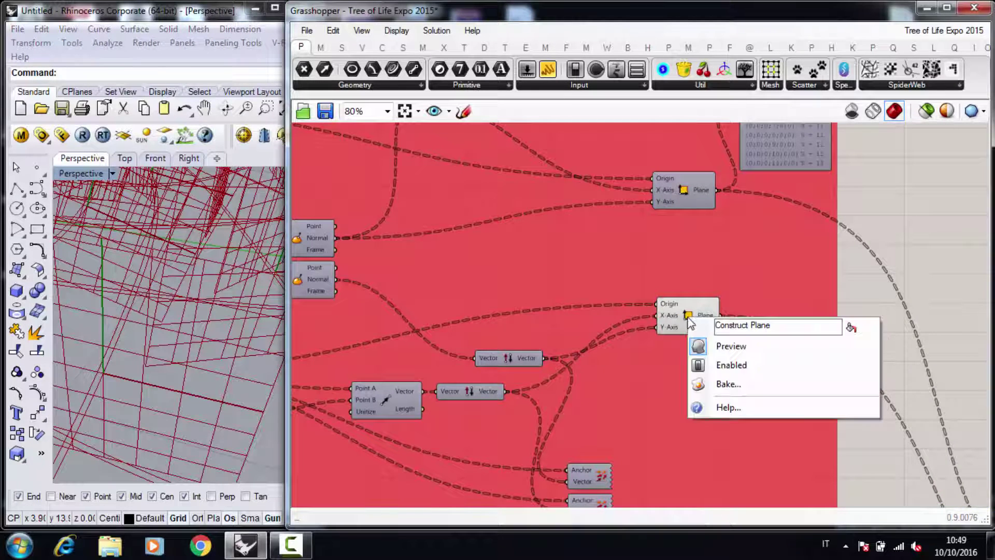
pyautogui.click(760, 346)
# Turn off the preview of both curve offset components in the Surface Offset Curves group
pyautogui.scroll(-6, 862, 318)
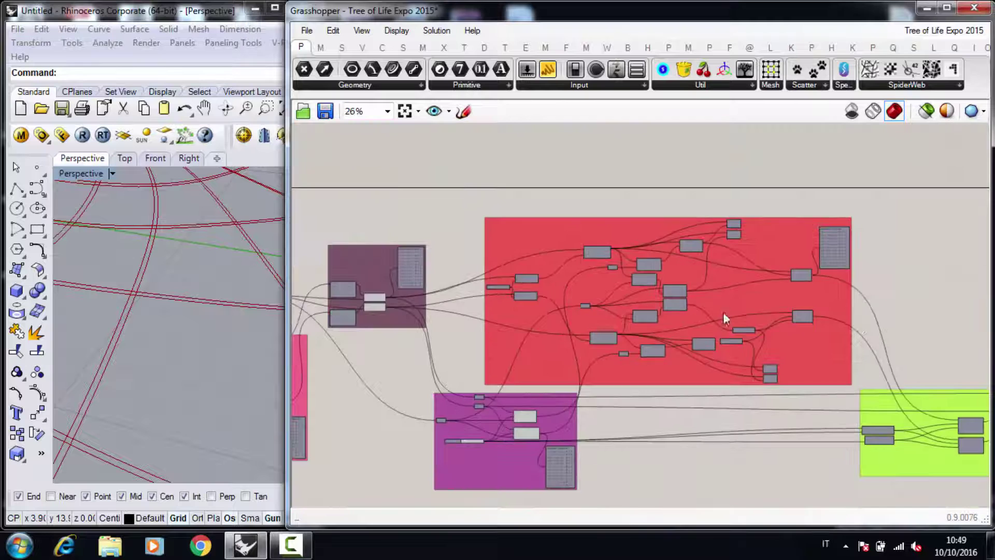
pyautogui.scroll(1, 487, 306)
pyautogui.scroll(4, 434, 335)
pyautogui.scroll(-4, 467, 337)
pyautogui.scroll(4, 537, 469)
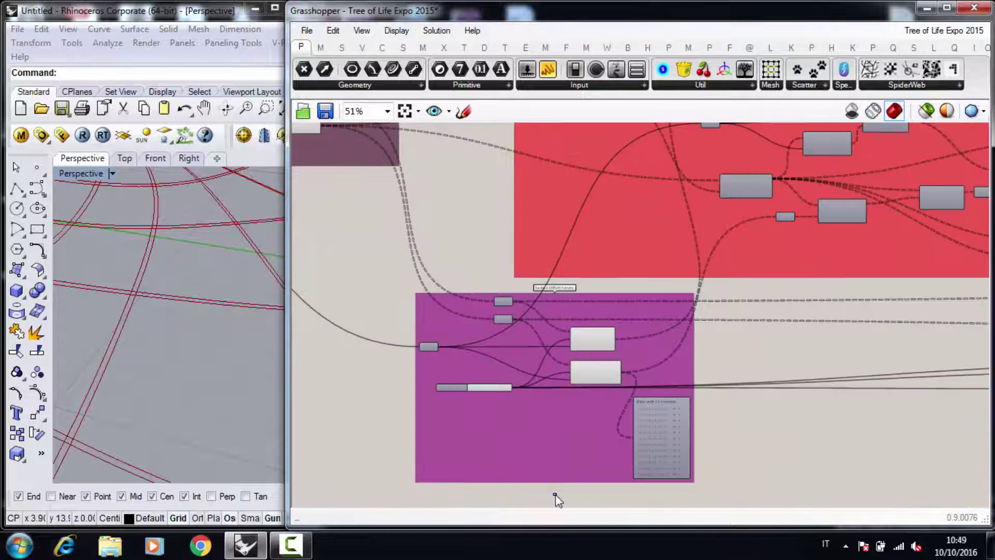
pyautogui.rightClick(734, 343)
pyautogui.click(803, 263)
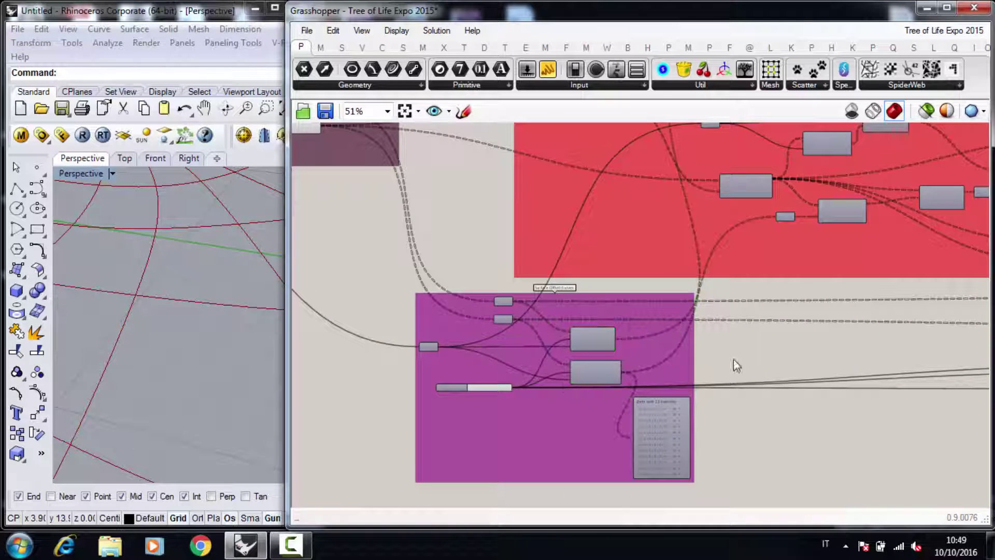
# View the whole tree and trace the wires between the Surface Offset Curves Number Slider and the green group's domain components
pyautogui.click(238, 378)
pyautogui.scroll(-5, 164, 369)
pyautogui.scroll(1, 137, 305)
pyautogui.scroll(-2, 150, 309)
pyautogui.click(734, 405)
pyautogui.scroll(-5, 734, 405)
pyautogui.scroll(-2, 734, 405)
pyautogui.scroll(4, 940, 393)
pyautogui.scroll(4, 803, 399)
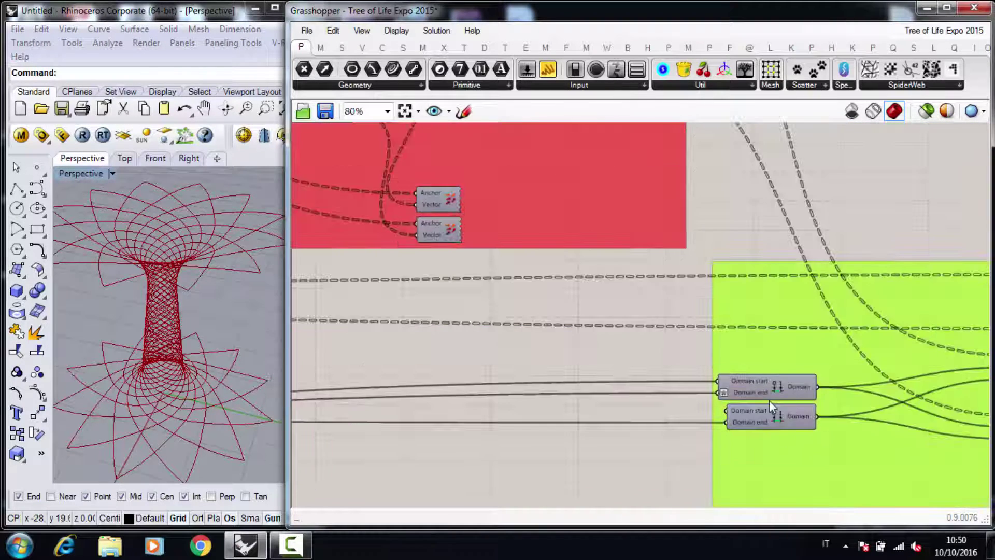
pyautogui.scroll(-6, 801, 399)
pyautogui.scroll(5, 506, 403)
pyautogui.scroll(3, 415, 405)
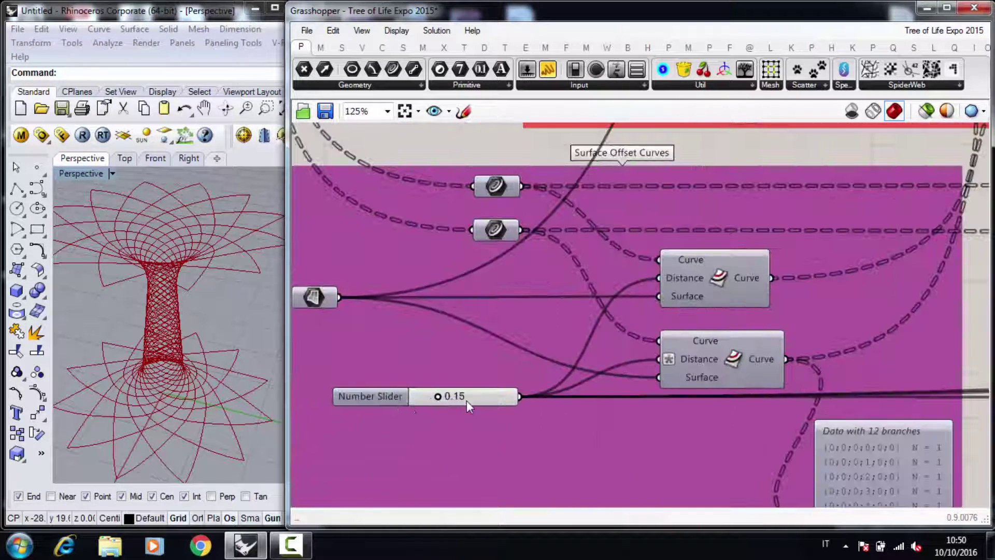
# Trace the Surface Offset Curves Number Slider into the Sections/Sweeps group and examine the domains feeding both Rectangle components' X and Y sizes
pyautogui.scroll(-8, 514, 392)
pyautogui.scroll(7, 741, 399)
pyautogui.scroll(-2, 692, 392)
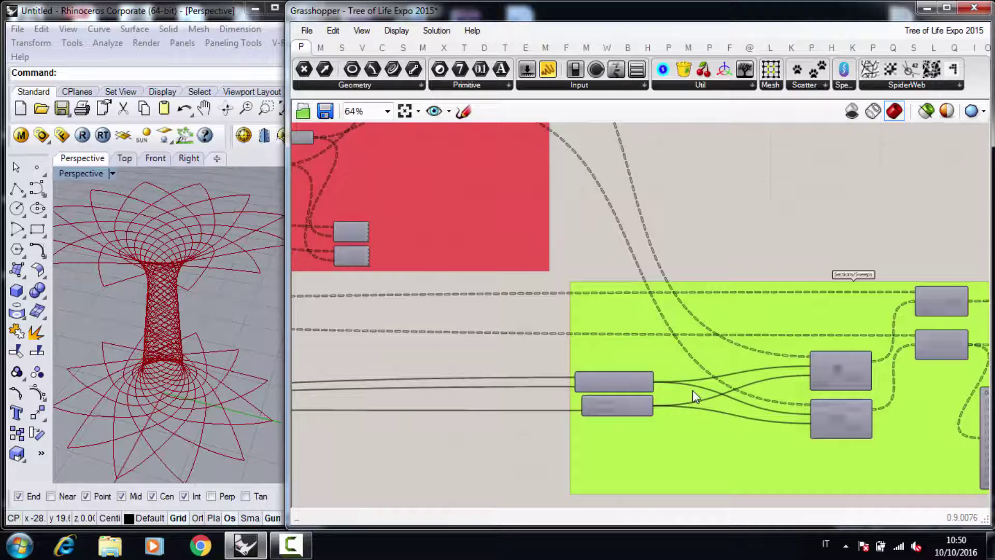
pyautogui.scroll(2, 693, 393)
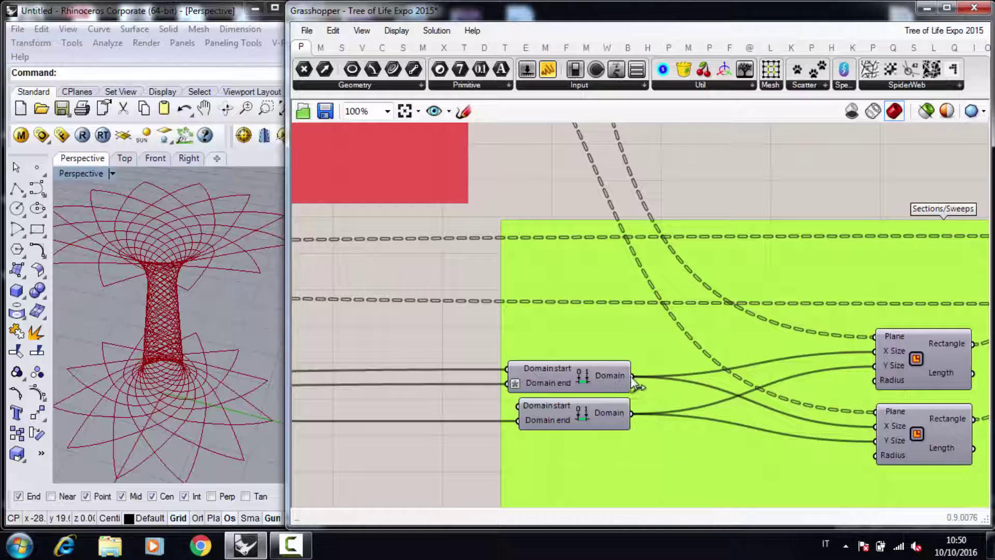
pyautogui.moveTo(628, 380)
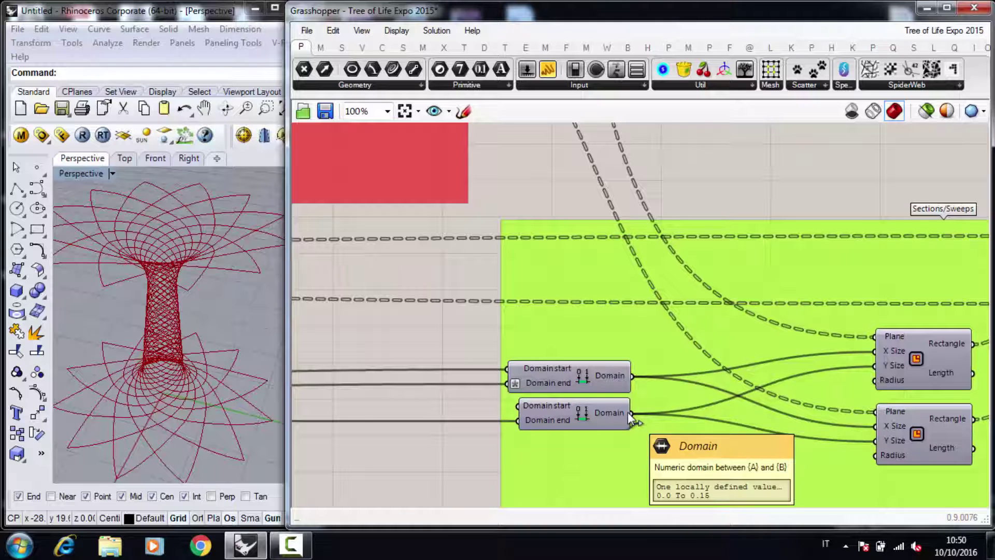
pyautogui.scroll(-3, 628, 413)
pyautogui.scroll(3, 786, 429)
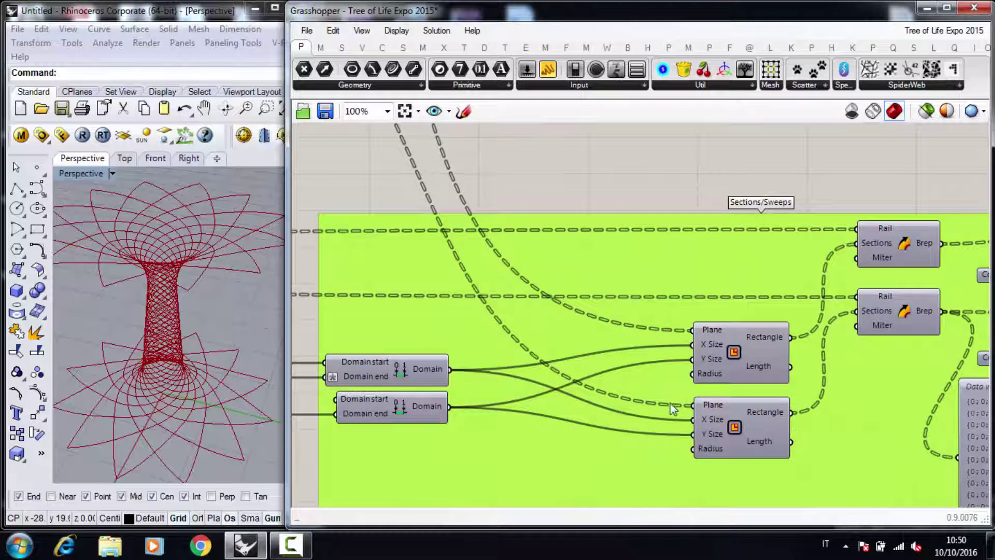
# Turn on the preview of both Rectangle components in the Sections/Sweeps group
pyautogui.scroll(-2, 673, 409)
pyautogui.rightClick(632, 365)
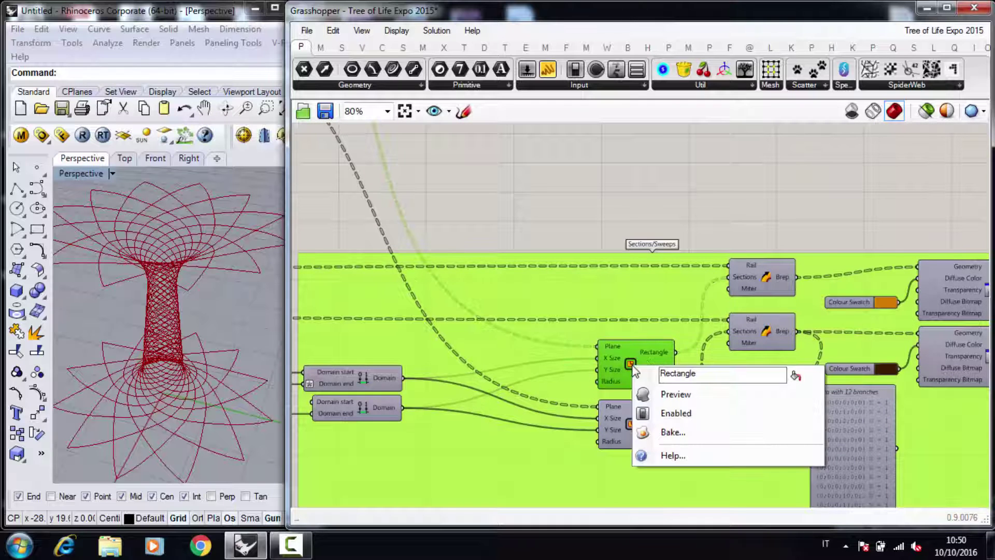
pyautogui.click(665, 395)
pyautogui.click(609, 210)
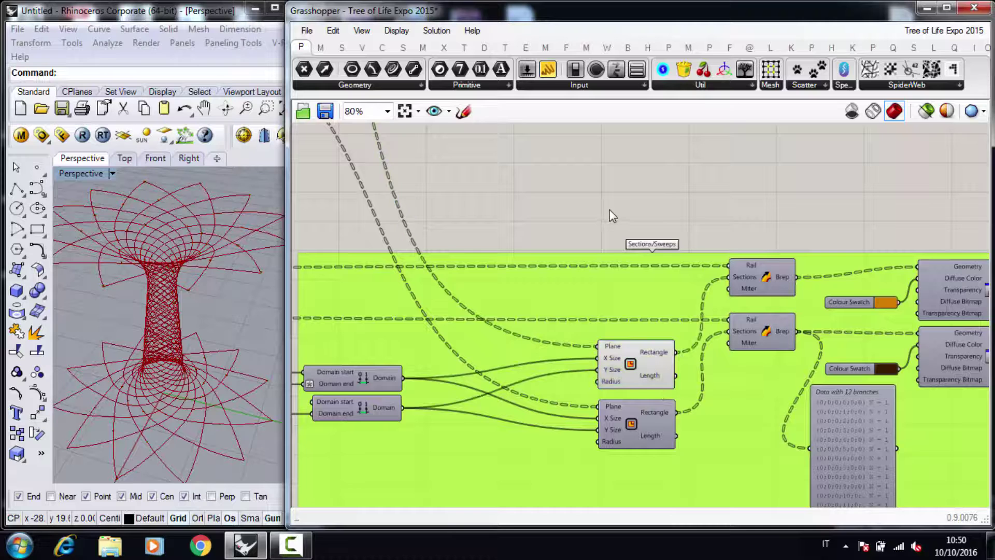
pyautogui.click(658, 449)
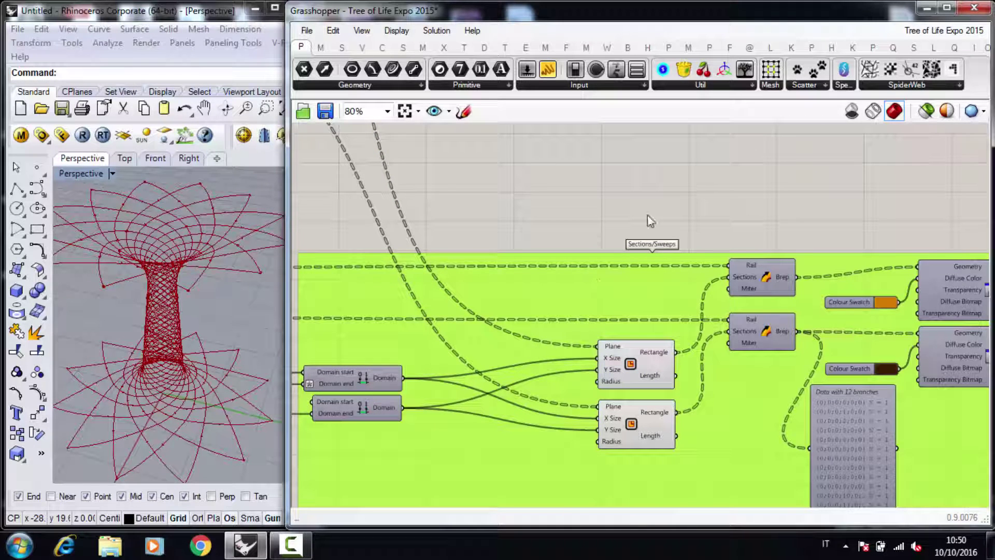
# Inspect the rectangular sections on the curves up close along the tree's base and trunk in the perspective view
pyautogui.scroll(6, 212, 316)
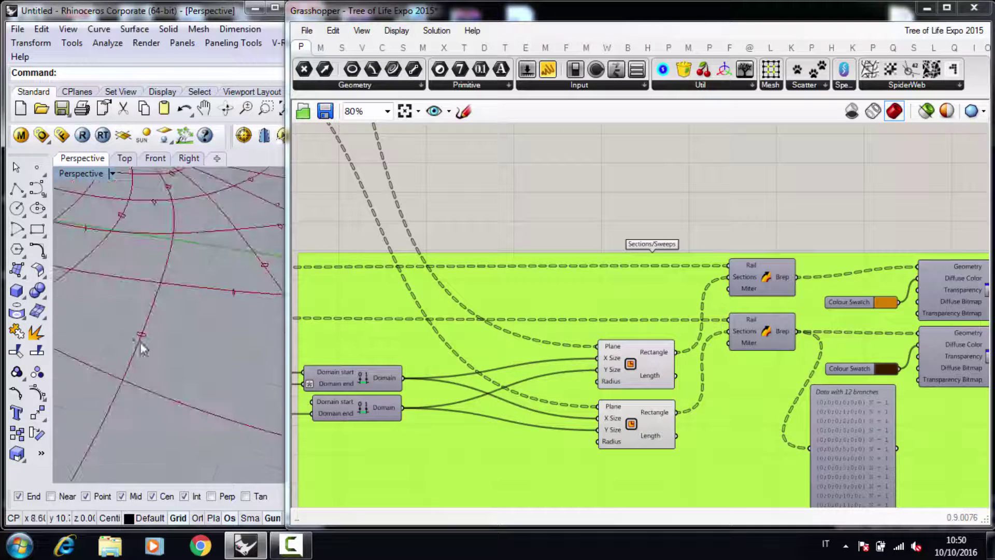
pyautogui.moveTo(244, 405); pyautogui.dragTo(157, 376, button='right')
pyautogui.scroll(3, 157, 377)
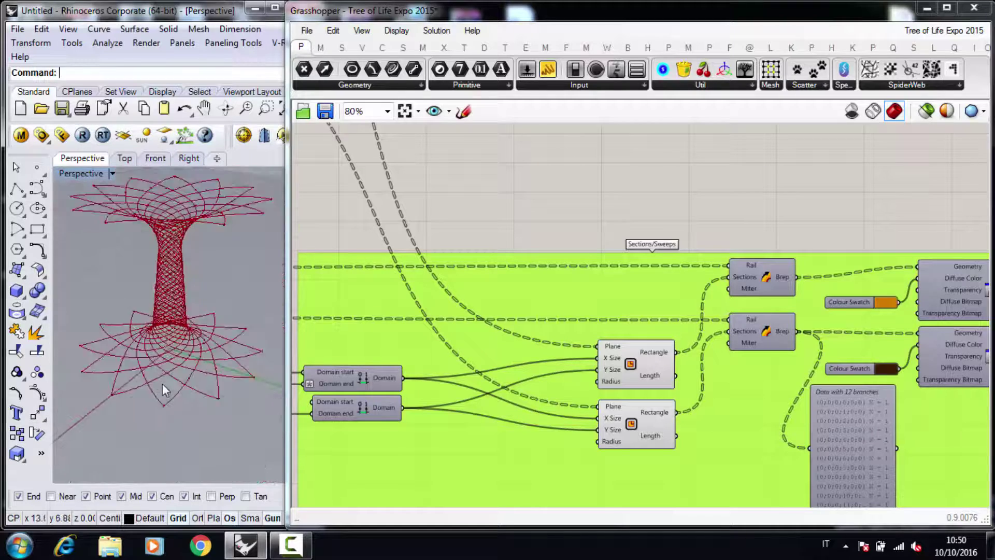
pyautogui.scroll(3, 227, 343)
pyautogui.moveTo(242, 344); pyautogui.dragTo(236, 387, button='right')
pyautogui.scroll(-8, 139, 333)
pyautogui.scroll(9, 136, 392)
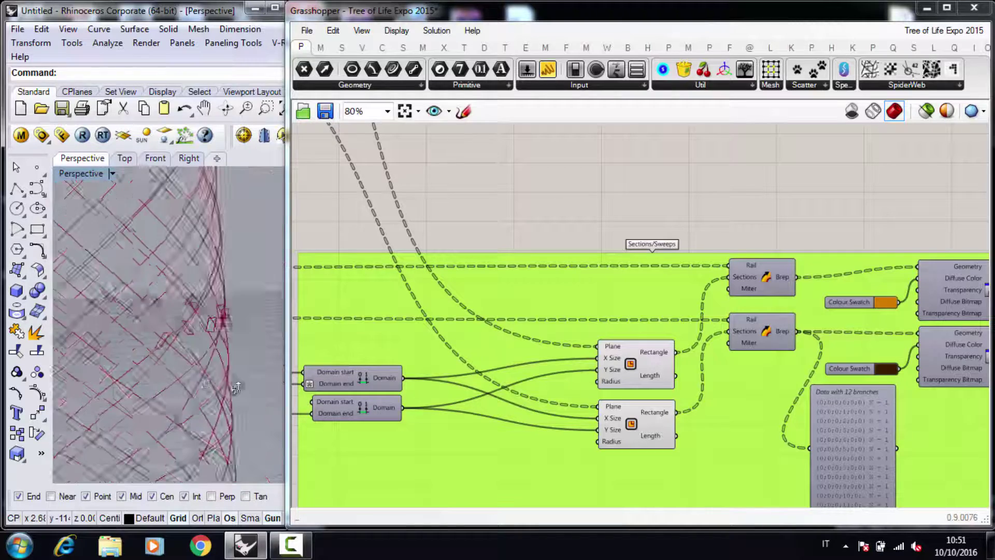
pyautogui.scroll(9, 175, 376)
pyautogui.scroll(4, 99, 339)
pyautogui.scroll(-5, 98, 340)
pyautogui.scroll(-6, 173, 361)
pyautogui.scroll(-4, 173, 359)
# Turn off the preview of both Rectangle components in the Sections/Sweeps group
pyautogui.moveTo(560, 199); pyautogui.dragTo(693, 459)
pyautogui.rightClick(657, 192)
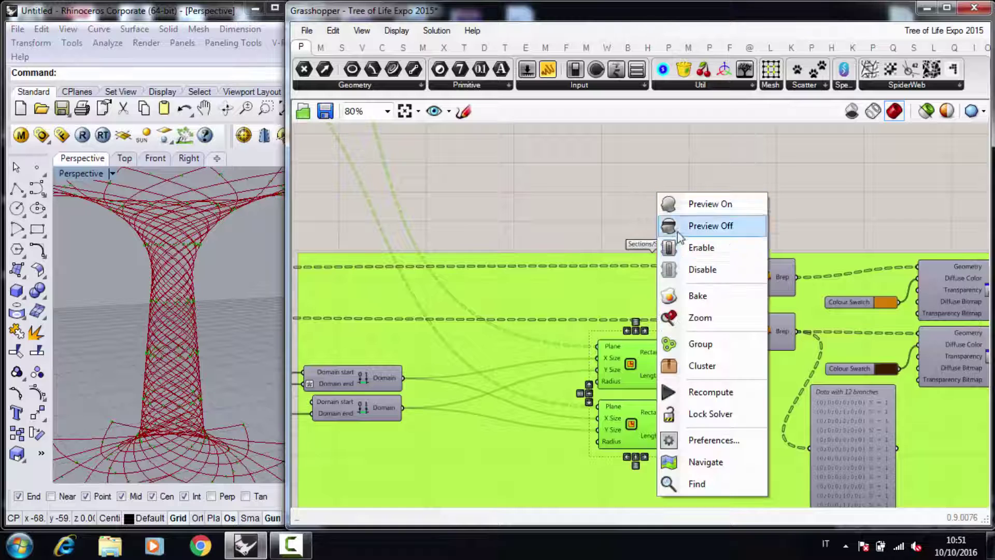
pyautogui.click(718, 233)
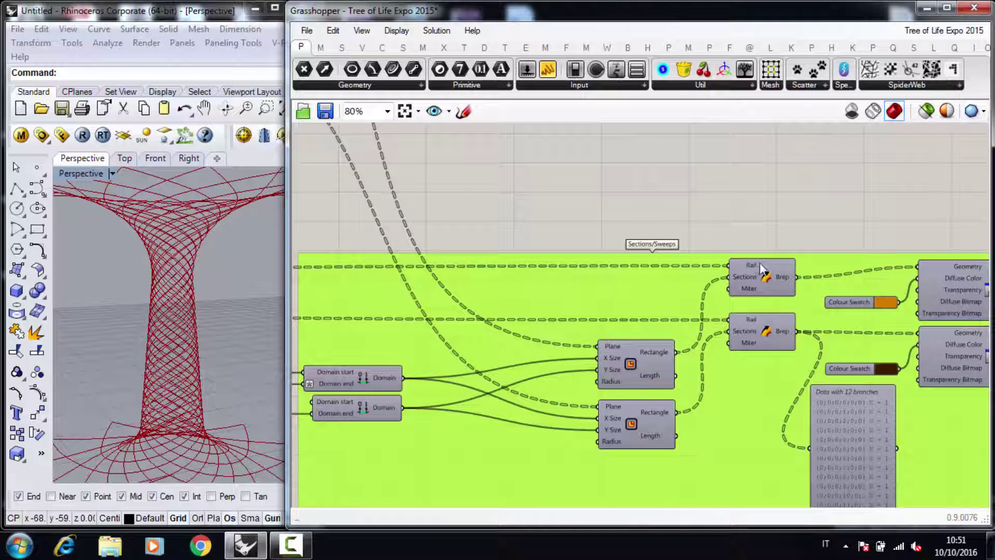
# Trace the sweep components' rail inputs back through the Surface Offset Curves group to the surface interweaving curves
pyautogui.scroll(-8, 745, 242)
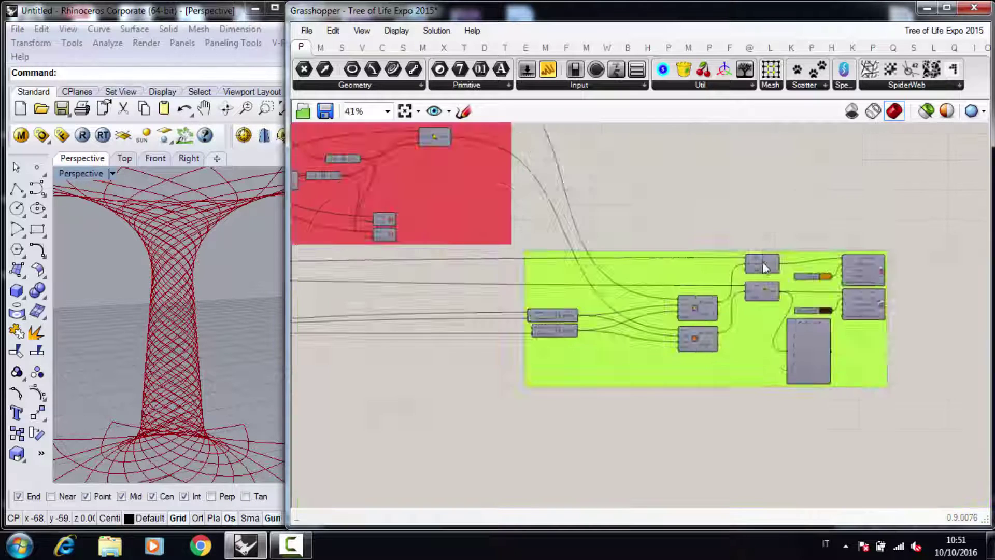
pyautogui.scroll(10, 424, 262)
pyautogui.scroll(-5, 459, 269)
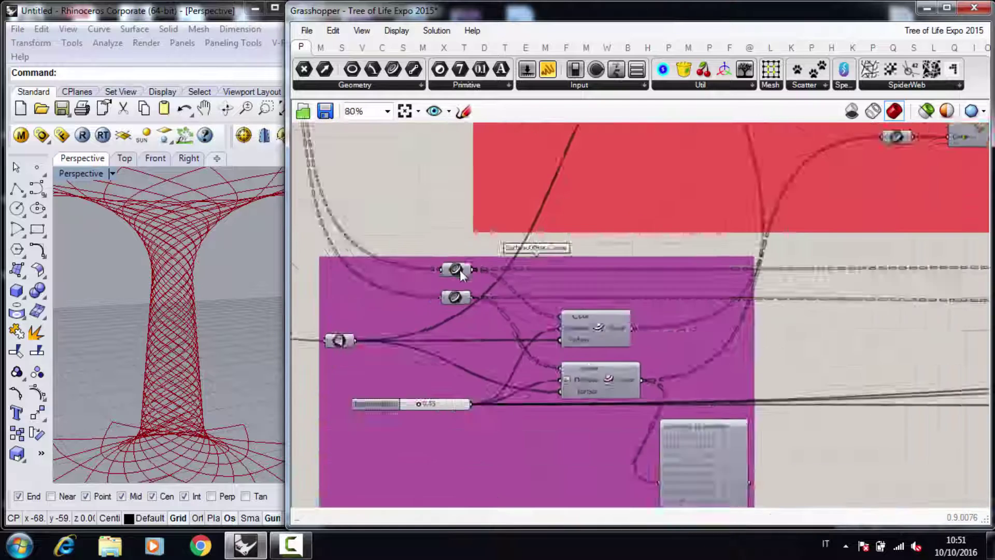
pyautogui.scroll(5, 343, 143)
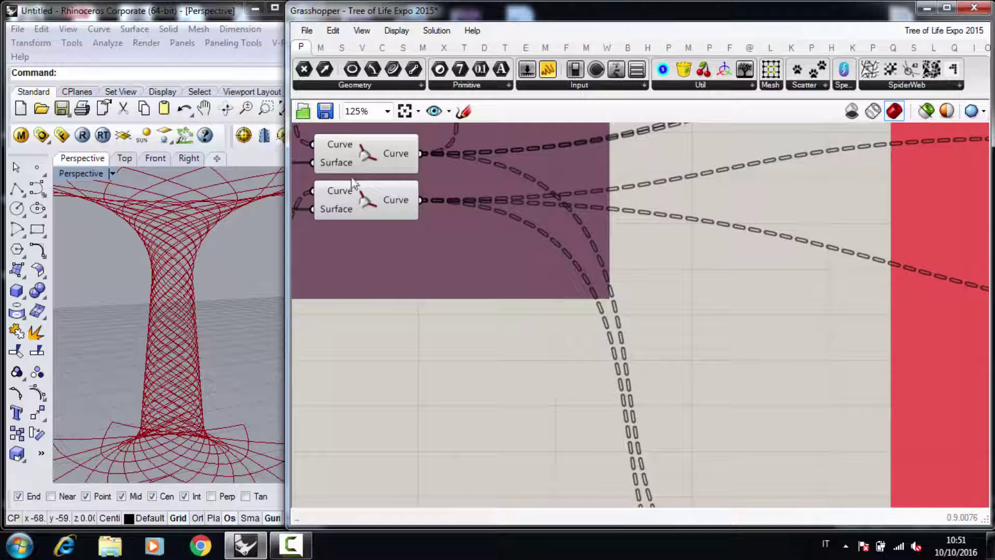
pyautogui.scroll(-6, 373, 233)
pyautogui.scroll(6, 658, 327)
pyautogui.scroll(-2, 650, 332)
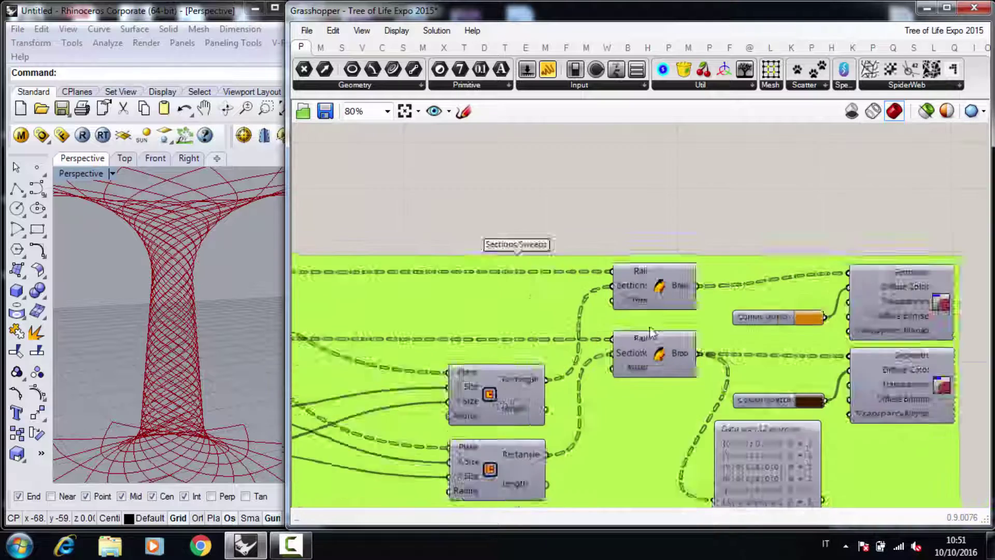
# Turn on the preview of both coloured material preview components, fed by the orange and dark brown swatches, in the Sections/Sweeps group
pyautogui.scroll(-3, 651, 332)
pyautogui.scroll(4, 775, 338)
pyautogui.rightClick(786, 317)
pyautogui.click(808, 343)
pyautogui.rightClick(780, 394)
pyautogui.click(805, 417)
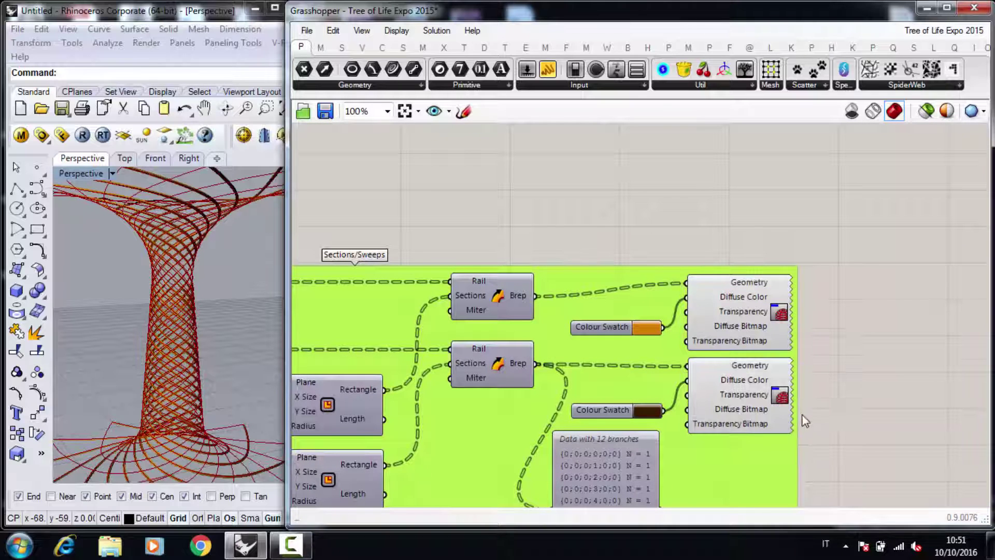
# Turn off the preview of the two components that map curves onto the surface in the Free and Surface Interweaving Curves group
pyautogui.scroll(-5, 844, 354)
pyautogui.scroll(6, 509, 369)
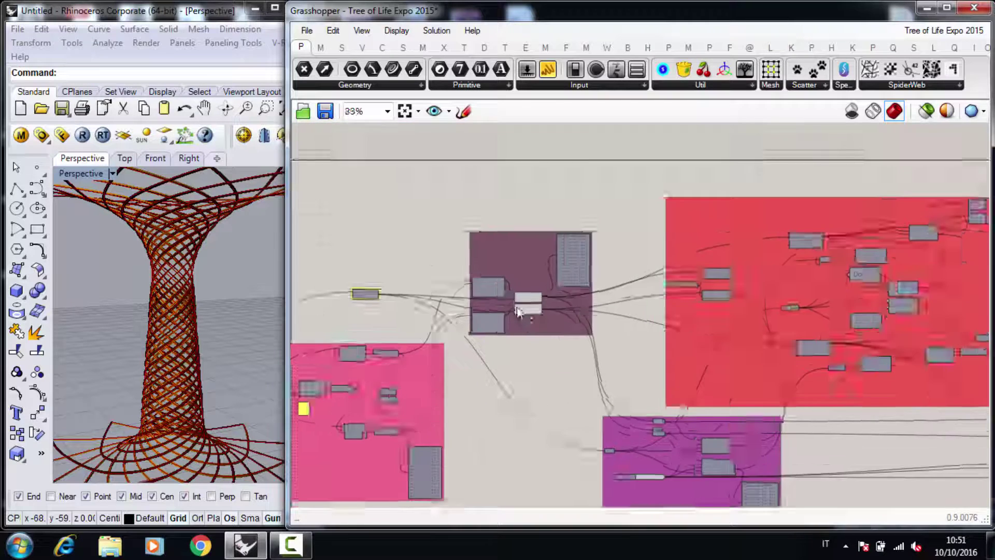
pyautogui.moveTo(597, 265); pyautogui.dragTo(591, 266)
pyautogui.rightClick(590, 266)
pyautogui.click(612, 258)
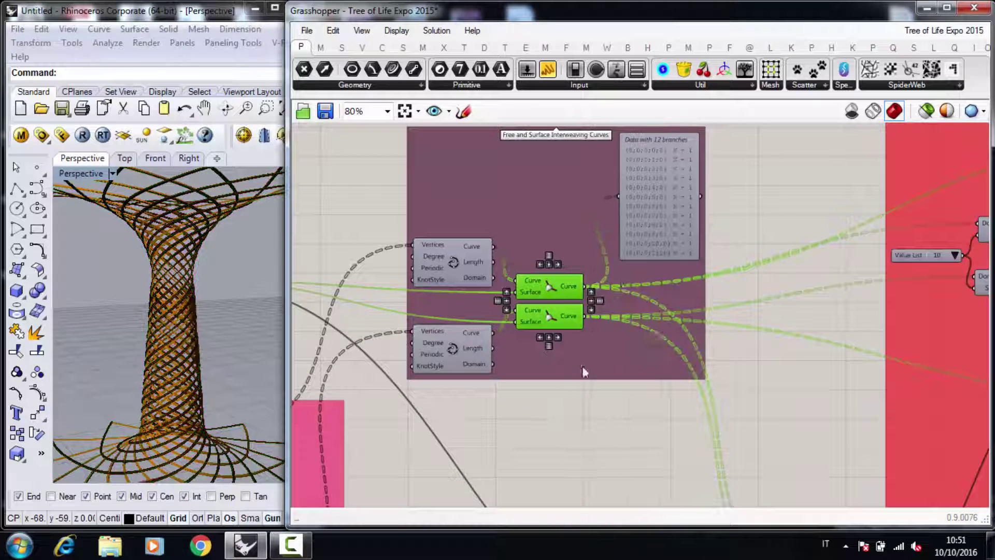
# Maximize the Rhino window and minimize Grasshopper to show the tree model in full view
pyautogui.click(173, 260)
pyautogui.click(275, 7)
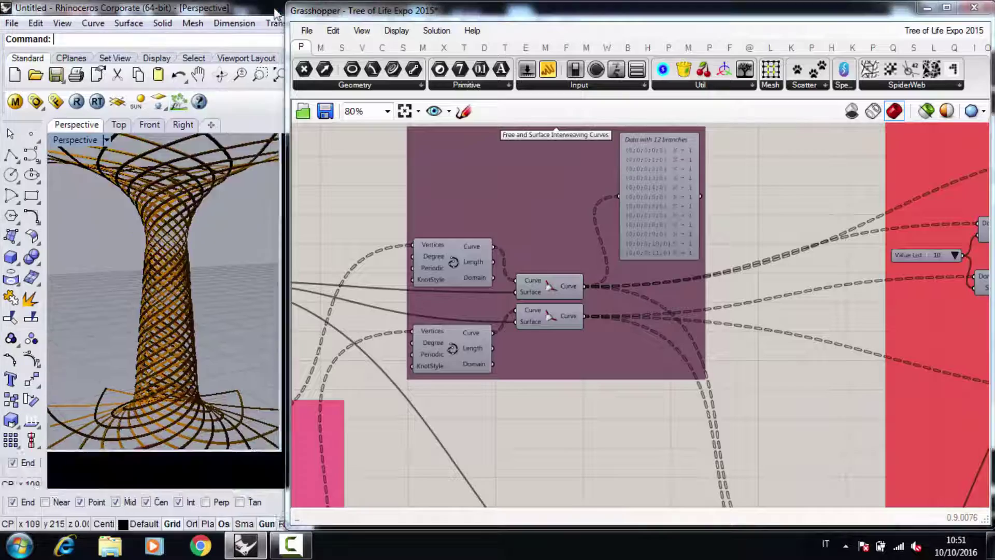
pyautogui.click(930, 10)
# Examine the interwoven orange and brown swept strips of the tree from several angles, both as a whole and up close
pyautogui.scroll(-3, 504, 275)
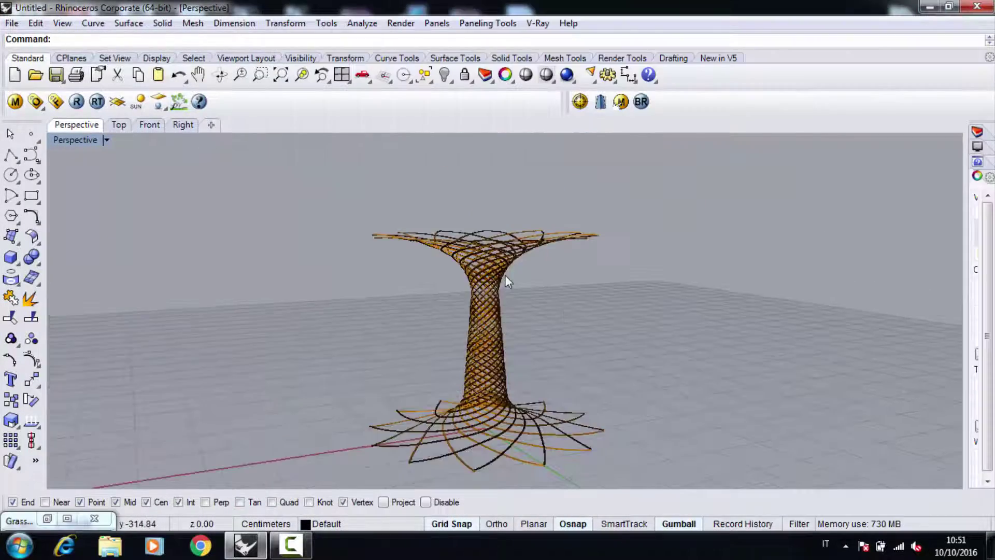
pyautogui.scroll(6, 476, 373)
pyautogui.moveTo(482, 391)
pyautogui.mouseDown(button='right')
pyautogui.moveTo(455, 310)
pyautogui.moveTo(440, 328)
pyautogui.moveTo(478, 380)
pyautogui.mouseUp(button='right')
pyautogui.scroll(5, 483, 322)
pyautogui.moveTo(484, 313); pyautogui.dragTo(524, 326, button='right')
pyautogui.scroll(-10, 479, 347)
pyautogui.scroll(4, 469, 274)
pyautogui.moveTo(470, 273); pyautogui.dragTo(521, 293, button='right')
pyautogui.scroll(8, 521, 293)
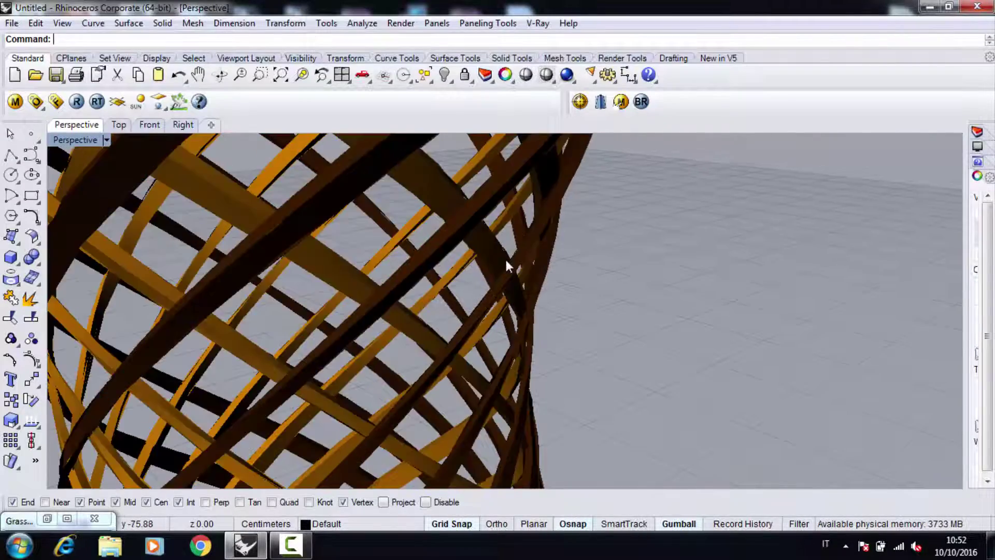
pyautogui.scroll(-1, 512, 293)
pyautogui.scroll(6, 585, 438)
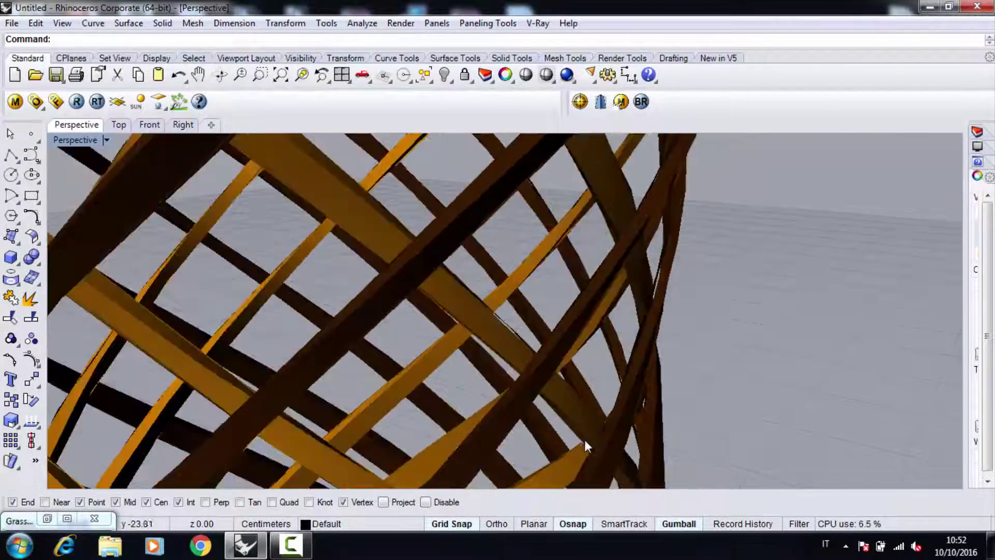
pyautogui.moveTo(582, 403); pyautogui.dragTo(601, 381, button='right')
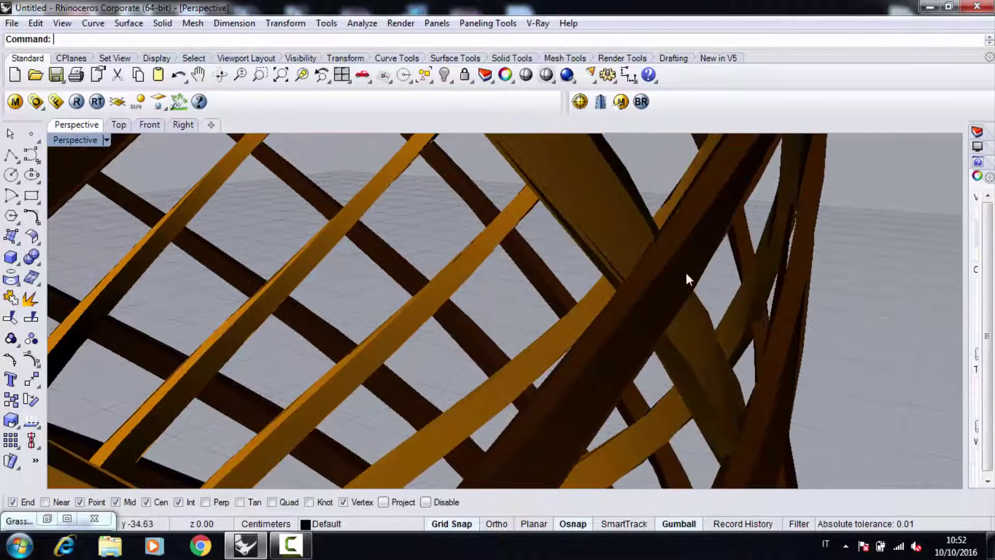
pyautogui.scroll(-10, 548, 358)
pyautogui.scroll(6, 568, 312)
pyautogui.moveTo(565, 311)
pyautogui.mouseDown(button='right')
pyautogui.moveTo(553, 317)
pyautogui.moveTo(583, 304)
pyautogui.moveTo(580, 315)
pyautogui.mouseUp(button='right')
pyautogui.scroll(4, 560, 317)
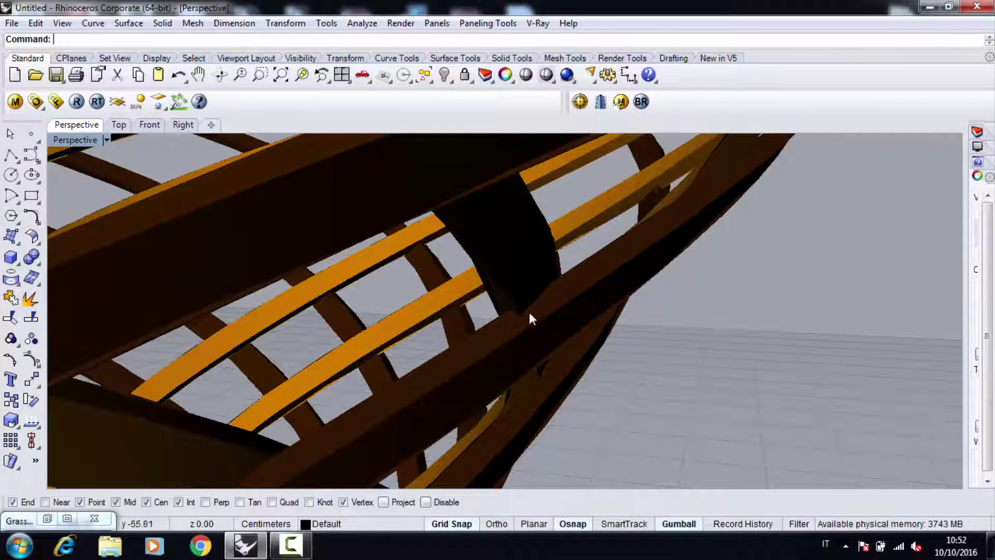
pyautogui.scroll(-6, 527, 317)
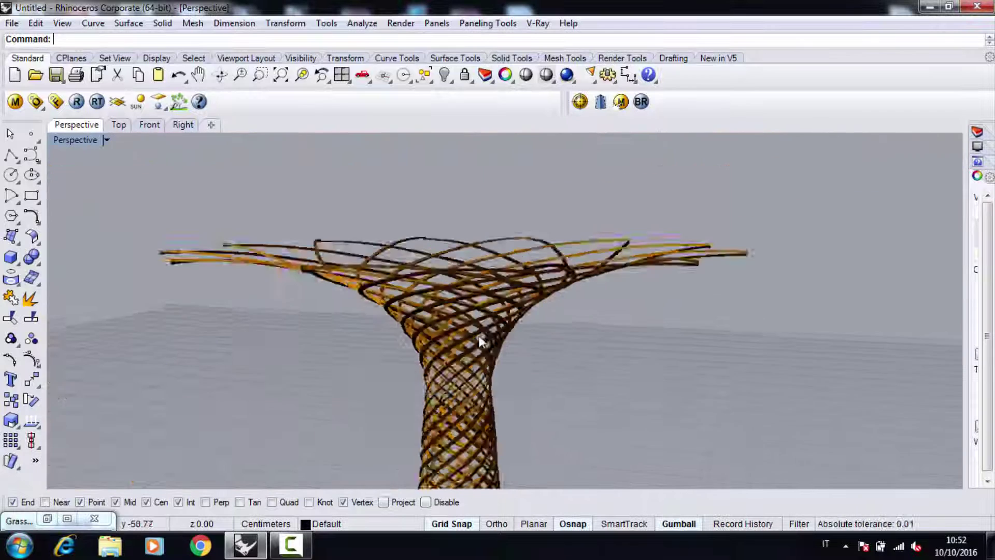
pyautogui.scroll(5, 467, 352)
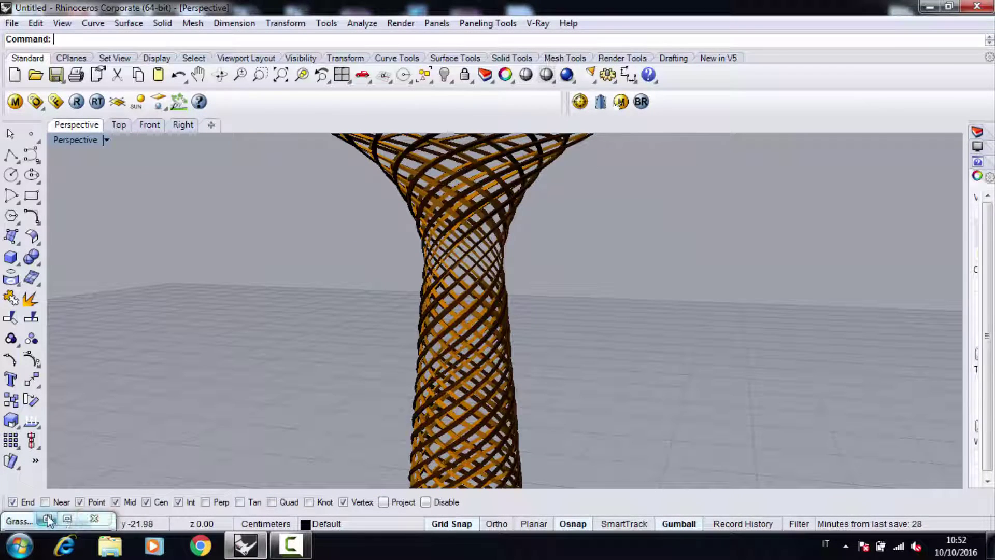
# Reopen the Grasshopper window and restore the Rhino window to its smaller size beside it
pyautogui.click(48, 519)
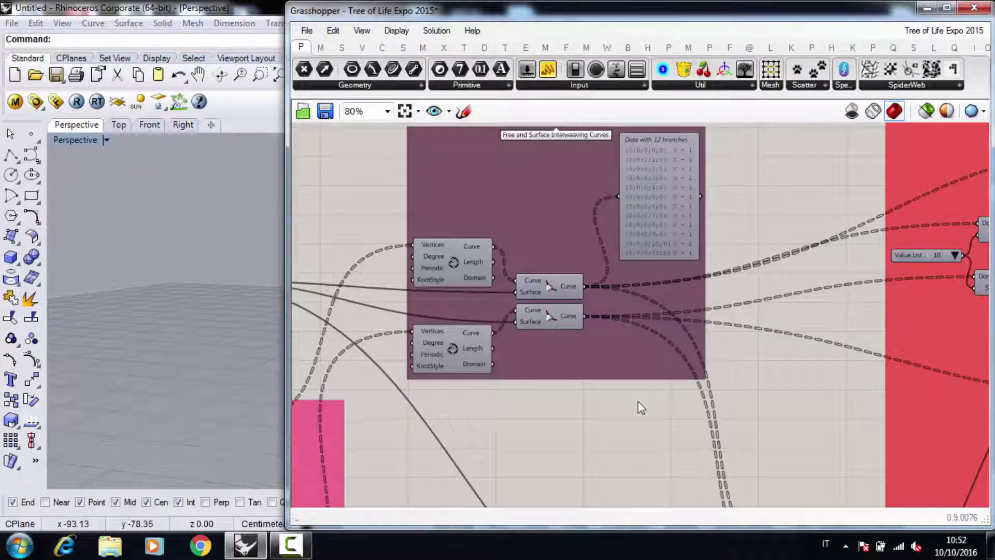
pyautogui.scroll(-6, 641, 408)
pyautogui.scroll(4, 666, 374)
pyautogui.click(258, 10)
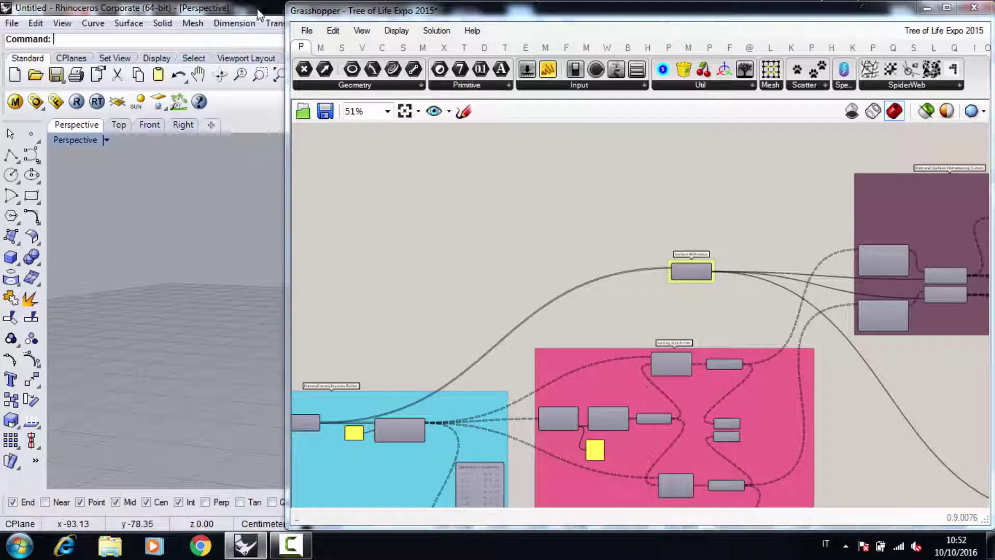
pyautogui.click(927, 8)
pyautogui.click(946, 8)
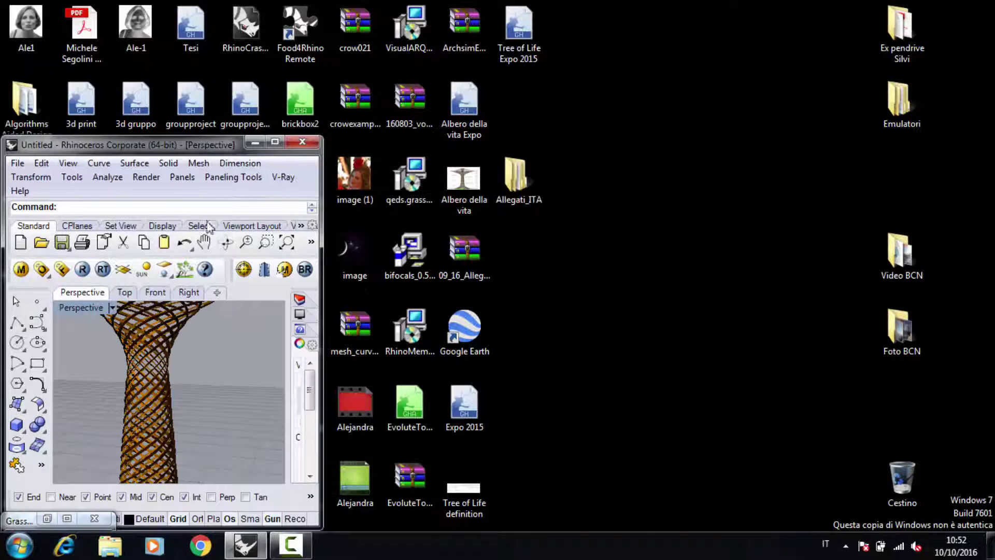
pyautogui.click(46, 518)
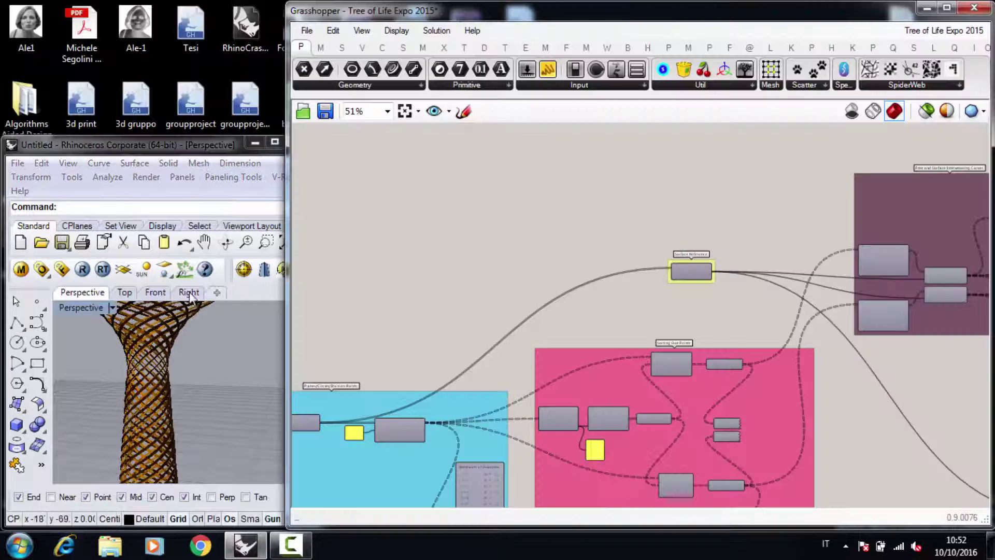
pyautogui.doubleClick(183, 137)
pyautogui.click(662, 287)
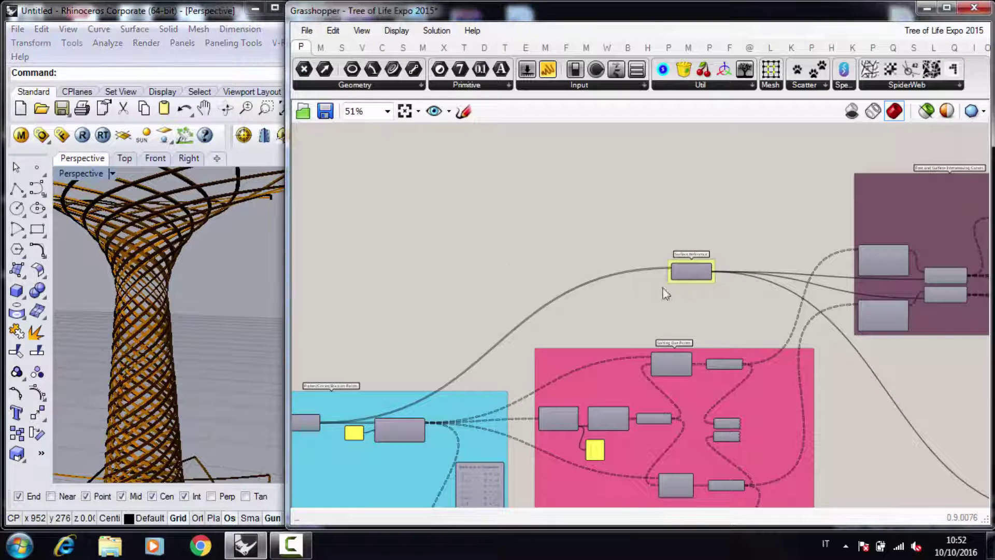
# Set the Value List driving both Range components' steps in the red group to 100 and check the tree's weave up close
pyautogui.scroll(-7, 592, 312)
pyautogui.scroll(7, 754, 290)
pyautogui.scroll(5, 568, 336)
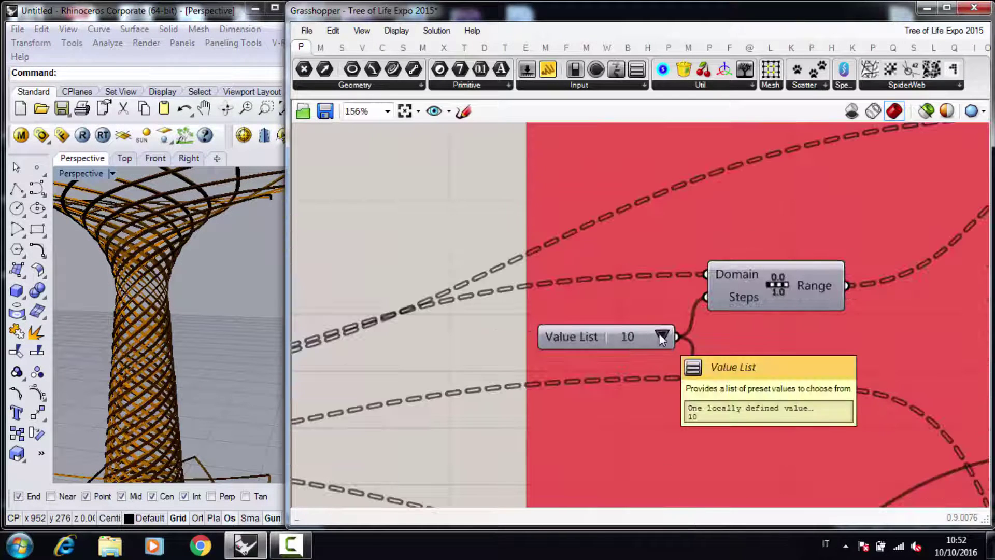
pyautogui.click(662, 336)
pyautogui.click(646, 356)
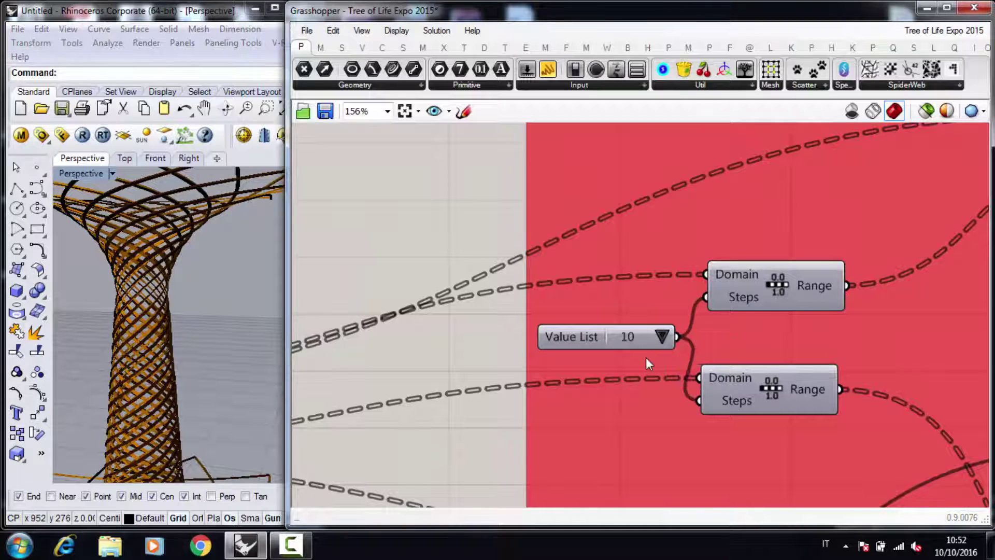
pyautogui.scroll(6, 181, 267)
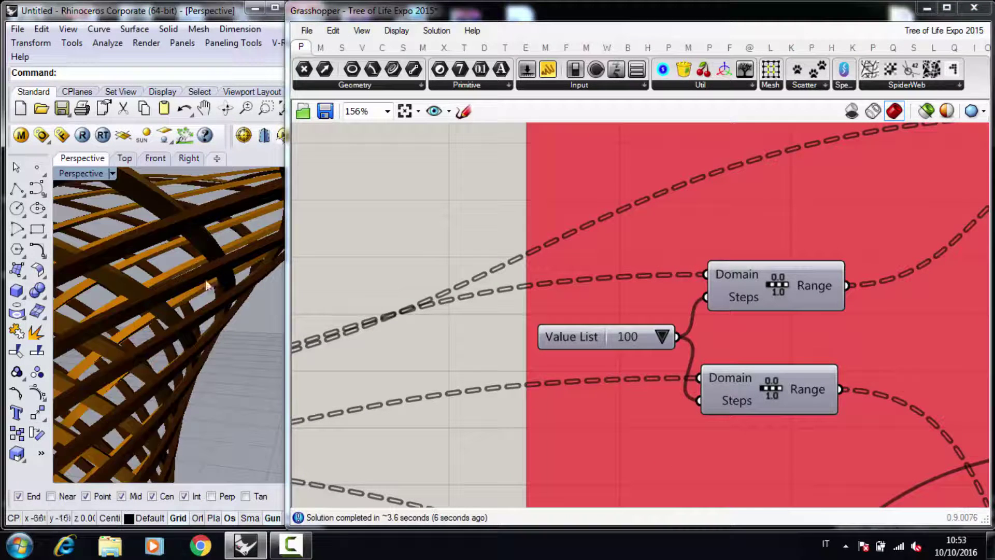
# Examine the weave of the tree's crown and upper trunk up close and from several angles beside the Grasshopper definition
pyautogui.scroll(3, 171, 314)
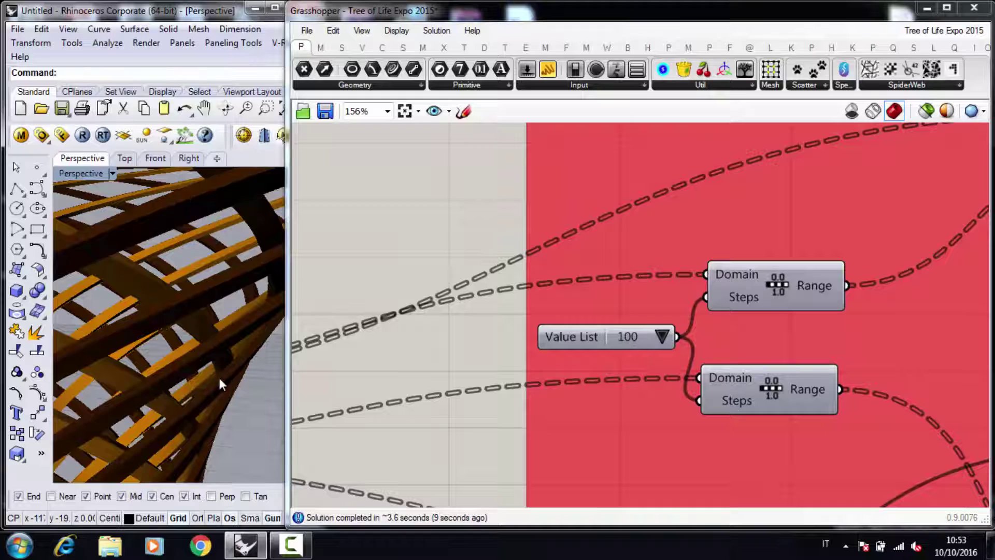
pyautogui.scroll(-8, 219, 375)
pyautogui.scroll(-5, 226, 360)
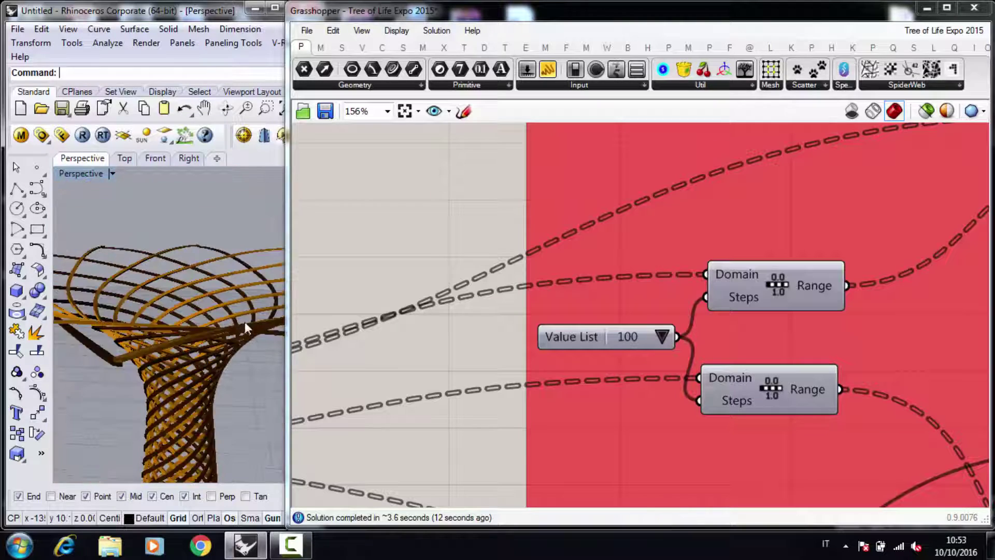
pyautogui.scroll(6, 231, 364)
pyautogui.moveTo(232, 365)
pyautogui.mouseDown(button='right')
pyautogui.moveTo(251, 348)
pyautogui.moveTo(248, 315)
pyautogui.moveTo(225, 355)
pyautogui.mouseUp(button='right')
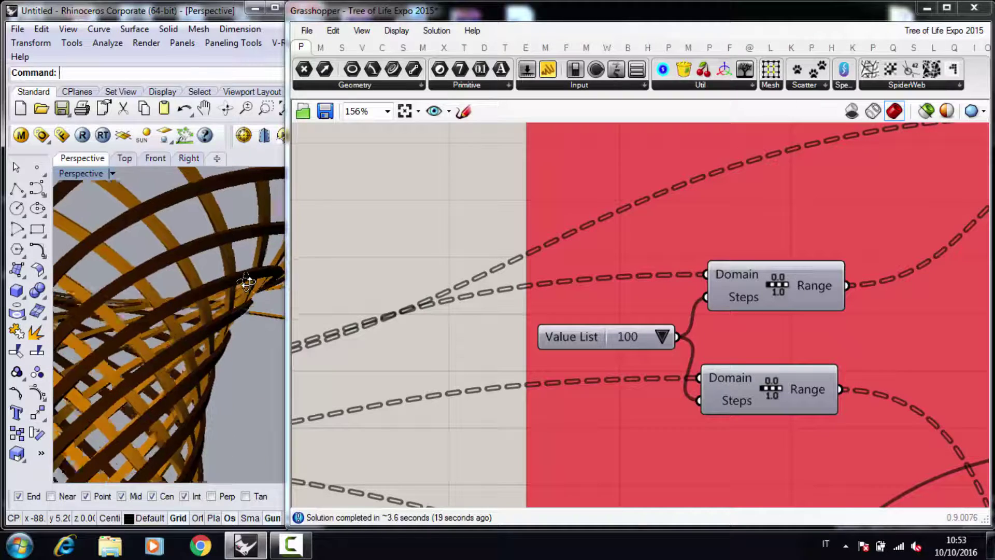
pyautogui.scroll(4, 222, 368)
pyautogui.scroll(2, 165, 377)
pyautogui.moveTo(165, 379); pyautogui.dragTo(178, 403, button='right')
pyautogui.scroll(-10, 177, 402)
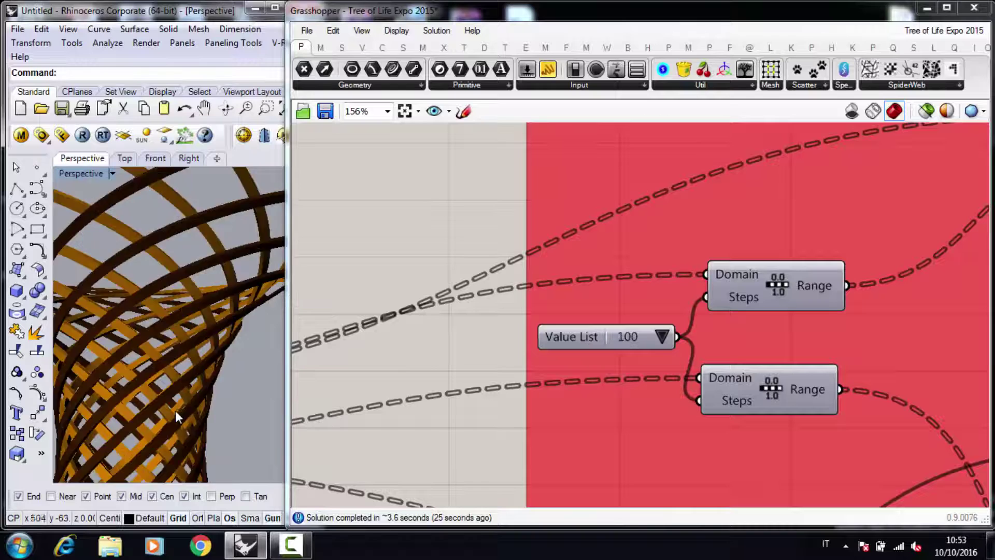
pyautogui.scroll(10, 175, 411)
pyautogui.scroll(-8, 210, 405)
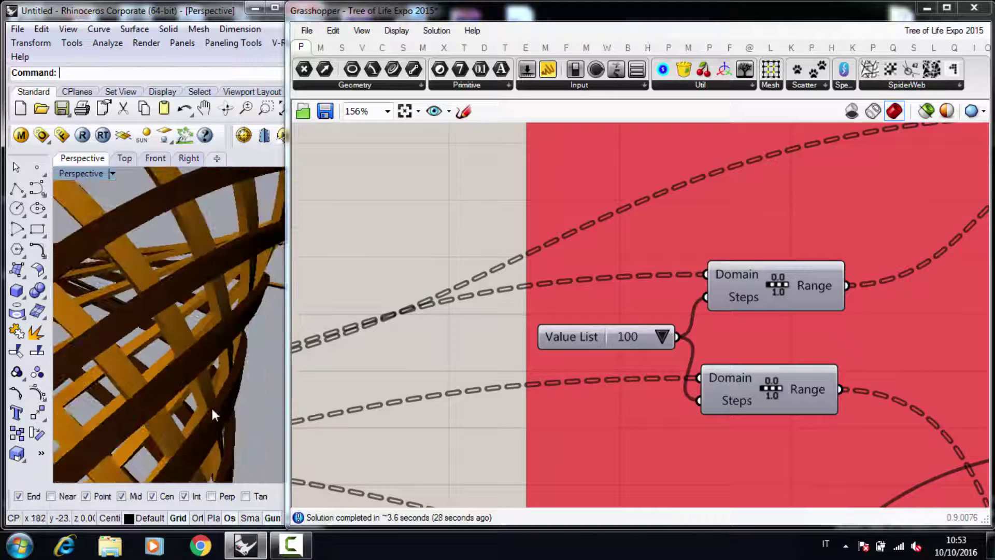
pyautogui.scroll(5, 177, 346)
pyautogui.moveTo(180, 339); pyautogui.dragTo(233, 336, button='right')
# Minimize the Grasshopper window and maximize Rhino to show the tree model across the full screen
pyautogui.click(662, 337)
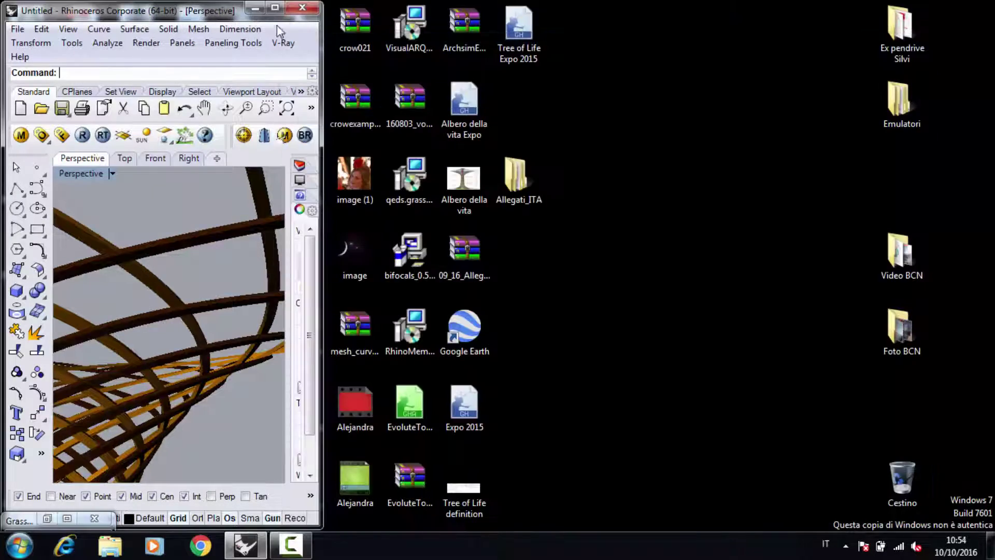
pyautogui.click(276, 7)
pyautogui.scroll(-10, 394, 340)
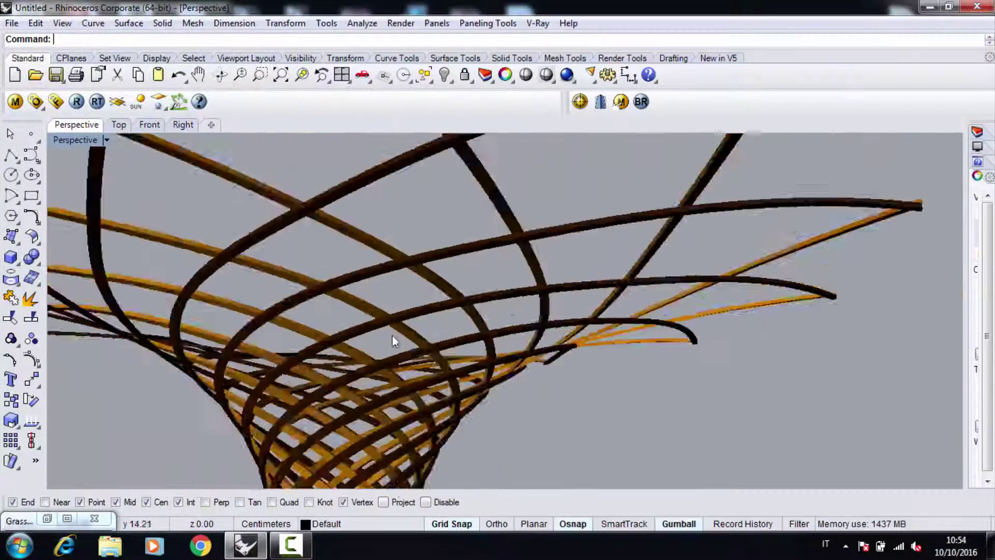
# Examine the whole tree in perspective, looking closely at its base, woven trunk and flared crown
pyautogui.scroll(4, 404, 410)
pyautogui.scroll(3, 404, 410)
pyautogui.moveTo(405, 410); pyautogui.dragTo(361, 361, button='right')
pyautogui.scroll(-8, 361, 359)
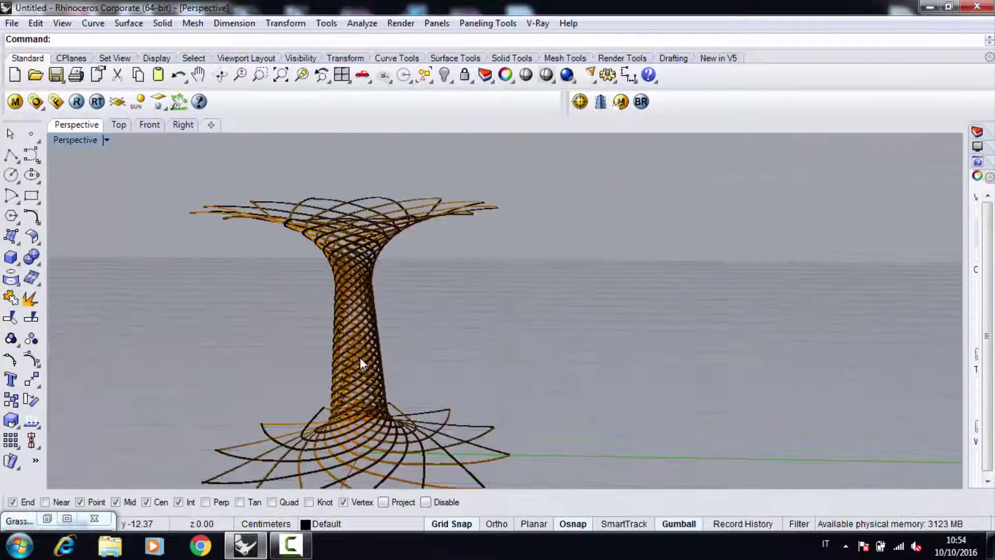
pyautogui.scroll(7, 372, 417)
pyautogui.scroll(-8, 365, 413)
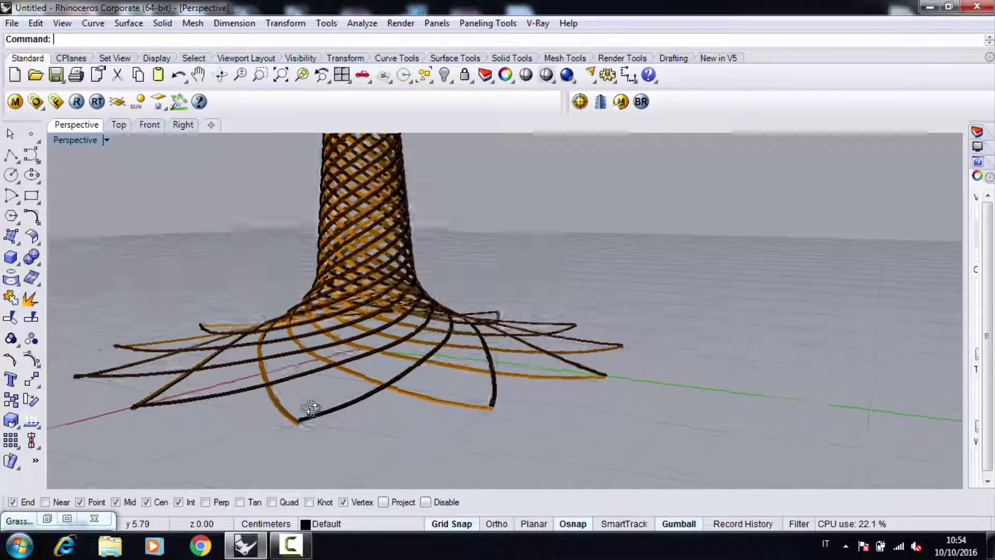
pyautogui.scroll(10, 338, 245)
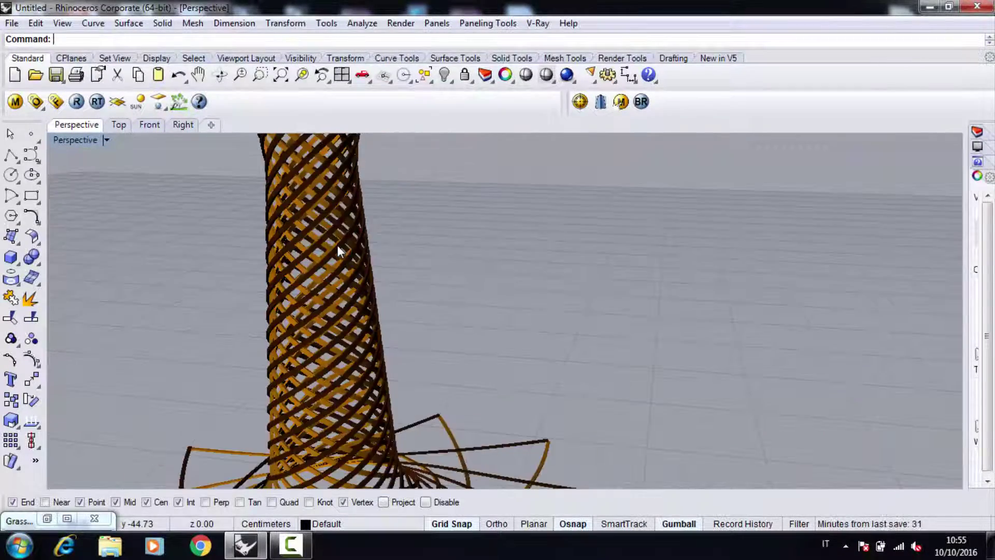
pyautogui.scroll(2, 321, 203)
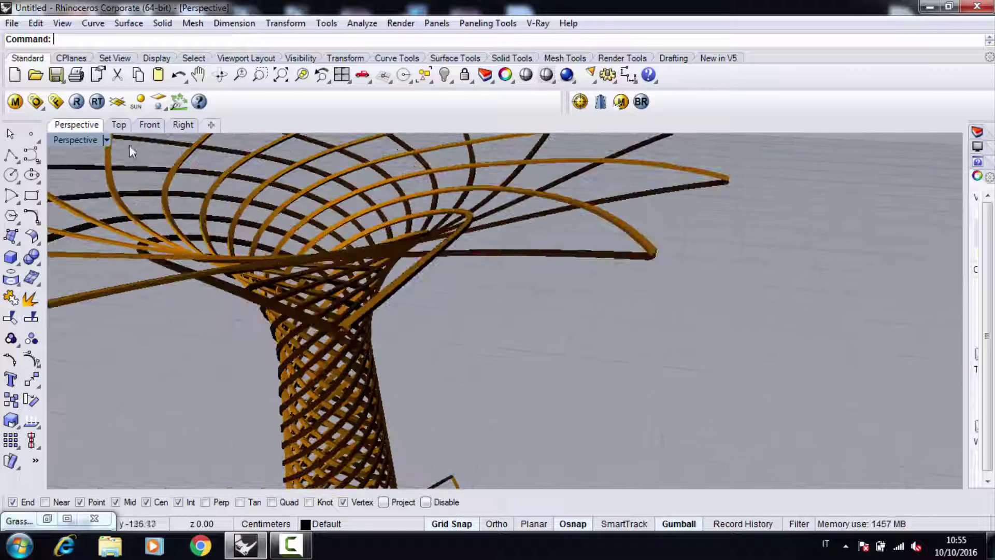
# Switch to the Top view and examine the star-shaped spiral pattern around the tree's central opening
pyautogui.click(119, 125)
pyautogui.scroll(-4, 275, 307)
pyautogui.scroll(8, 429, 251)
pyautogui.scroll(2, 459, 363)
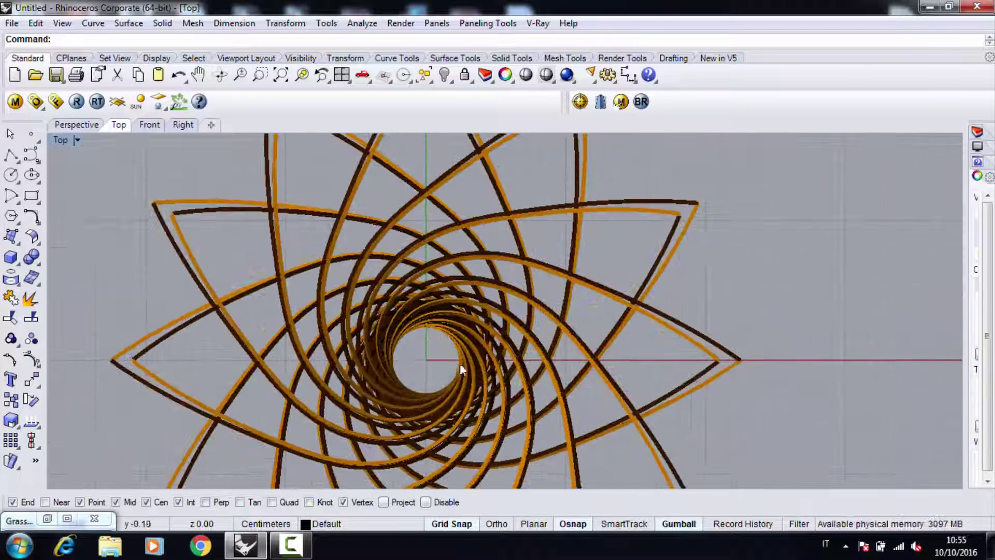
pyautogui.moveTo(453, 384); pyautogui.dragTo(420, 287, button='right')
pyautogui.scroll(-3, 410, 342)
pyautogui.moveTo(410, 342); pyautogui.dragTo(389, 314, button='right')
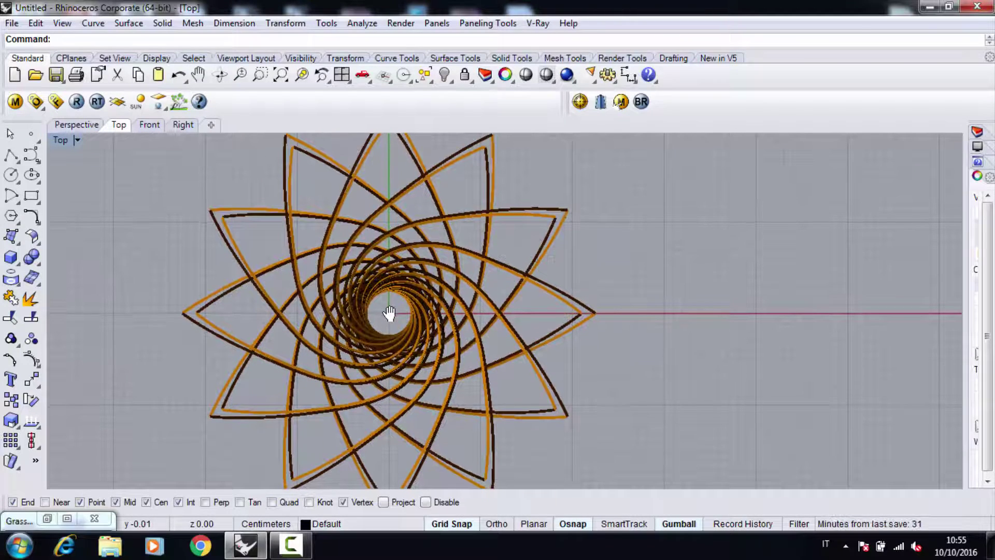
# Switch to the Front view and frame the tree next to the reference elevation drawing for comparison
pyautogui.click(148, 126)
pyautogui.moveTo(301, 289); pyautogui.dragTo(556, 309, button='right')
pyautogui.scroll(2, 574, 320)
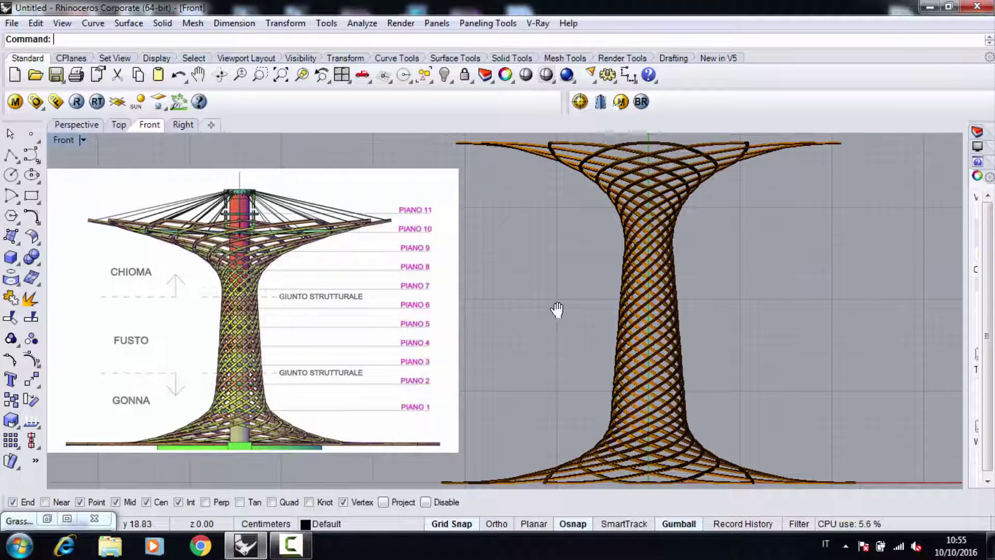